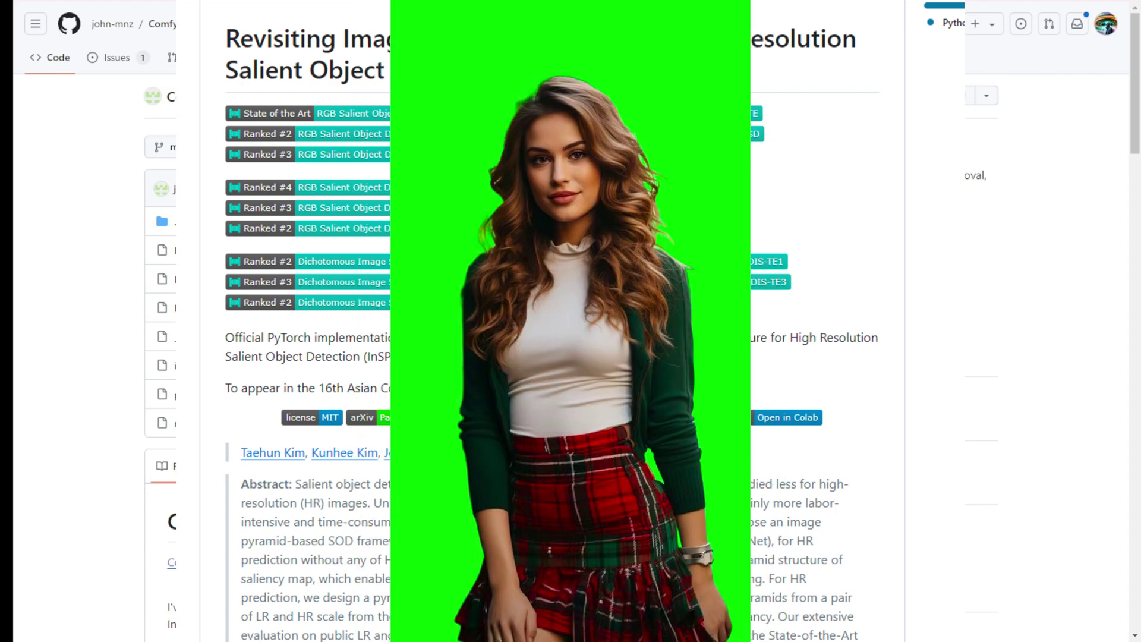
Scroll the ComfyUI-Inspyrenet-Rembg README down to its Installation section
scroll(570, 321, down, 3)
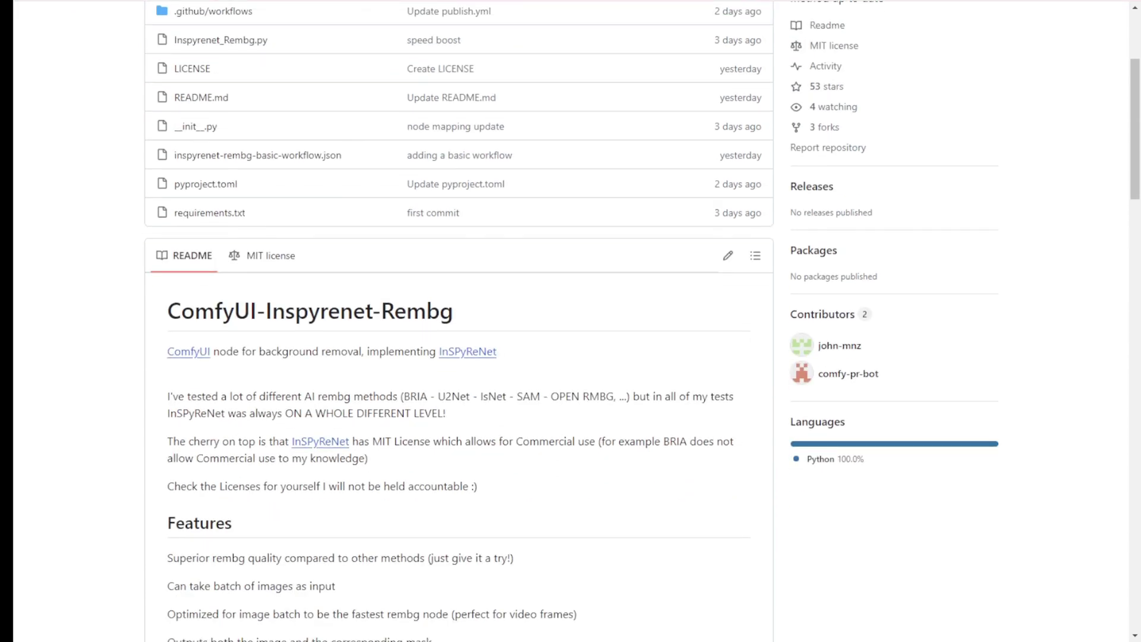
scroll(458, 321, down, 9)
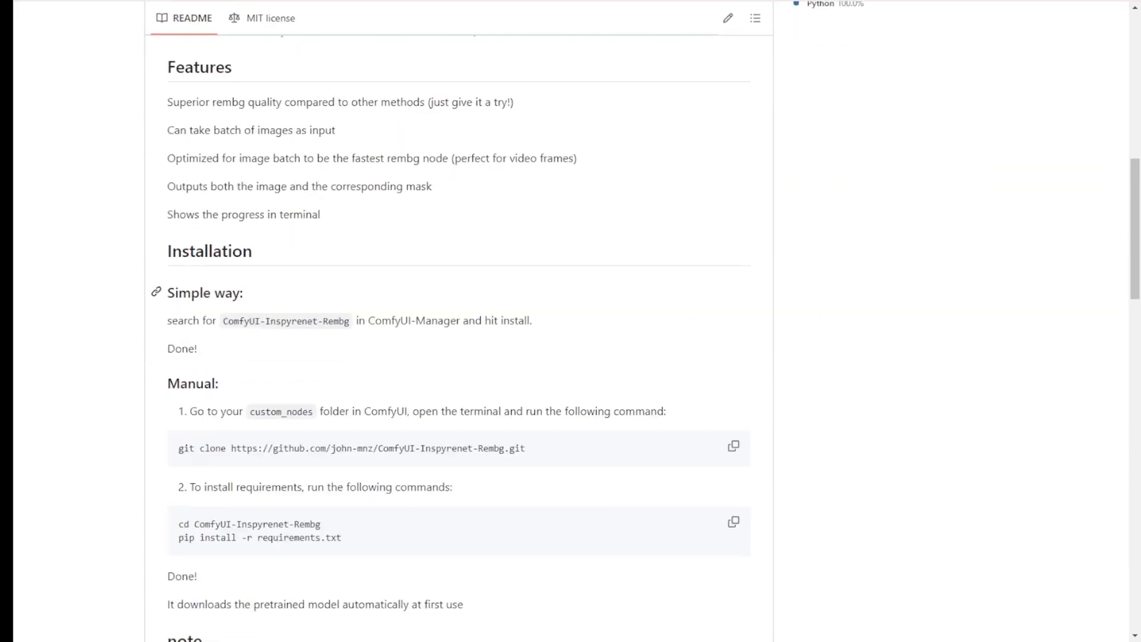
scroll(458, 321, down, 1)
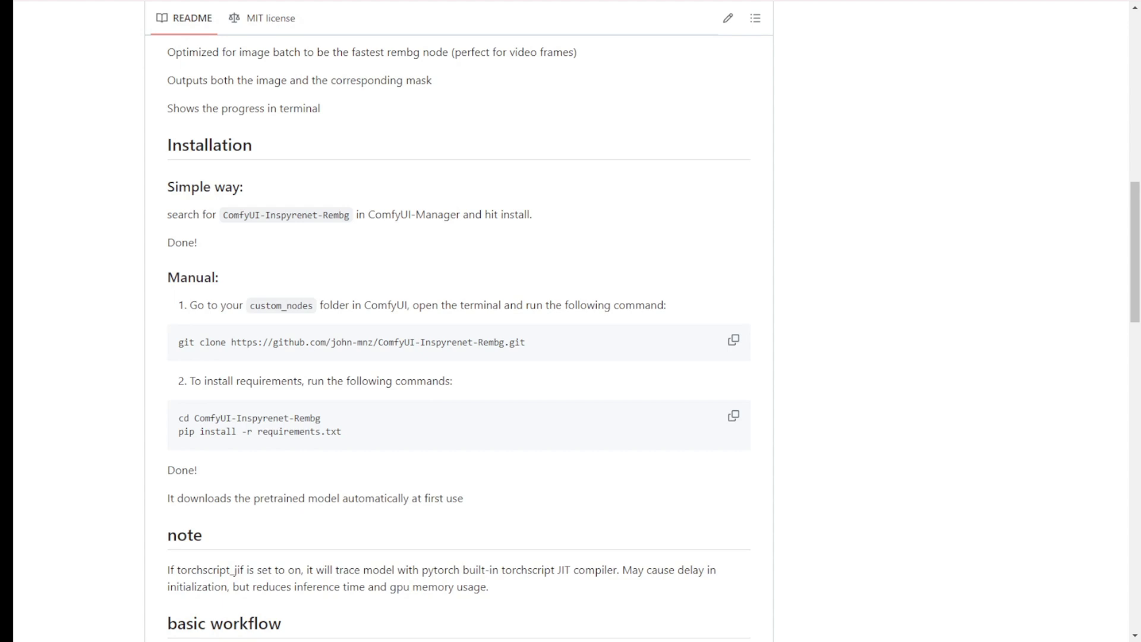
scroll(459, 321, up, 5)
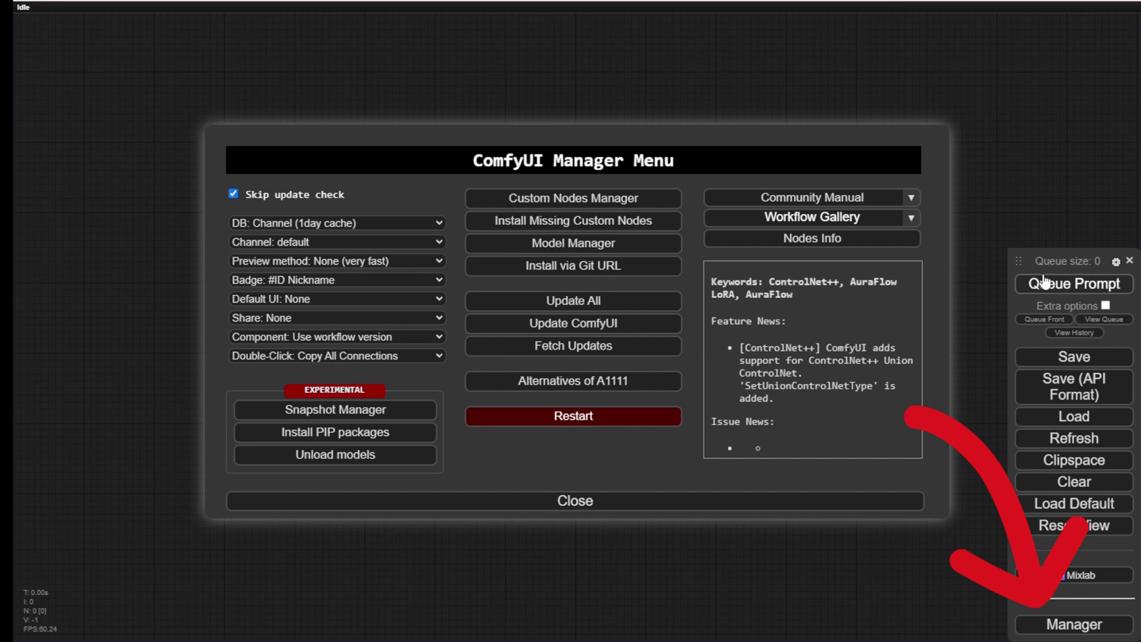
Install the ComfyUI-Inspyrenet-Rembg pack from Custom Nodes Manager and reboot the ComfyUI server
drag(1018, 261, 1018, 115)
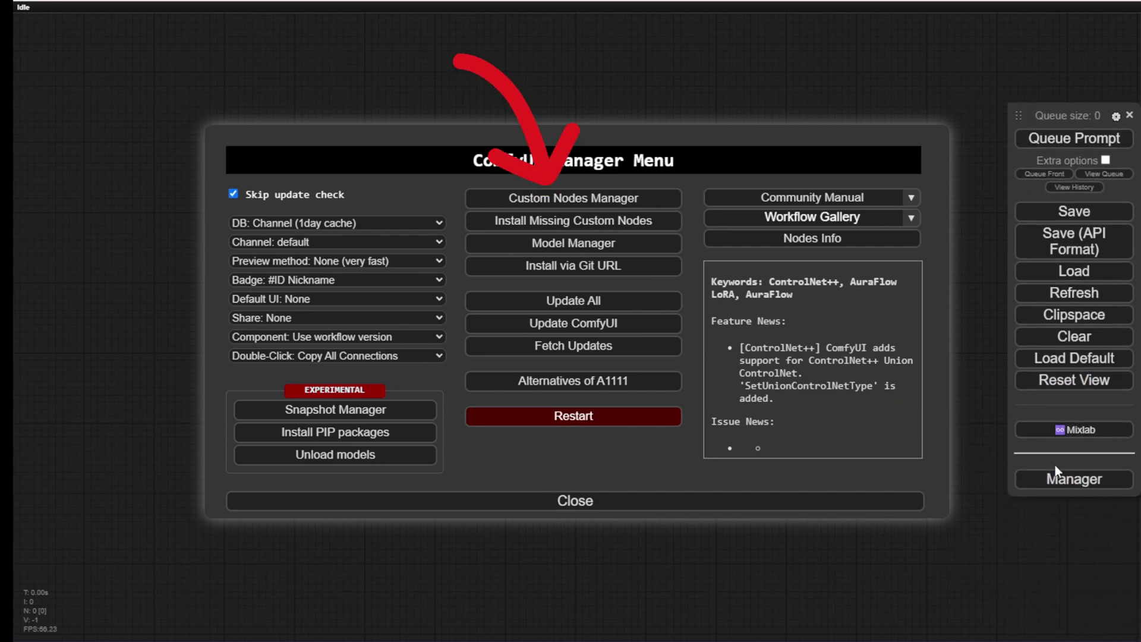
click(526, 201)
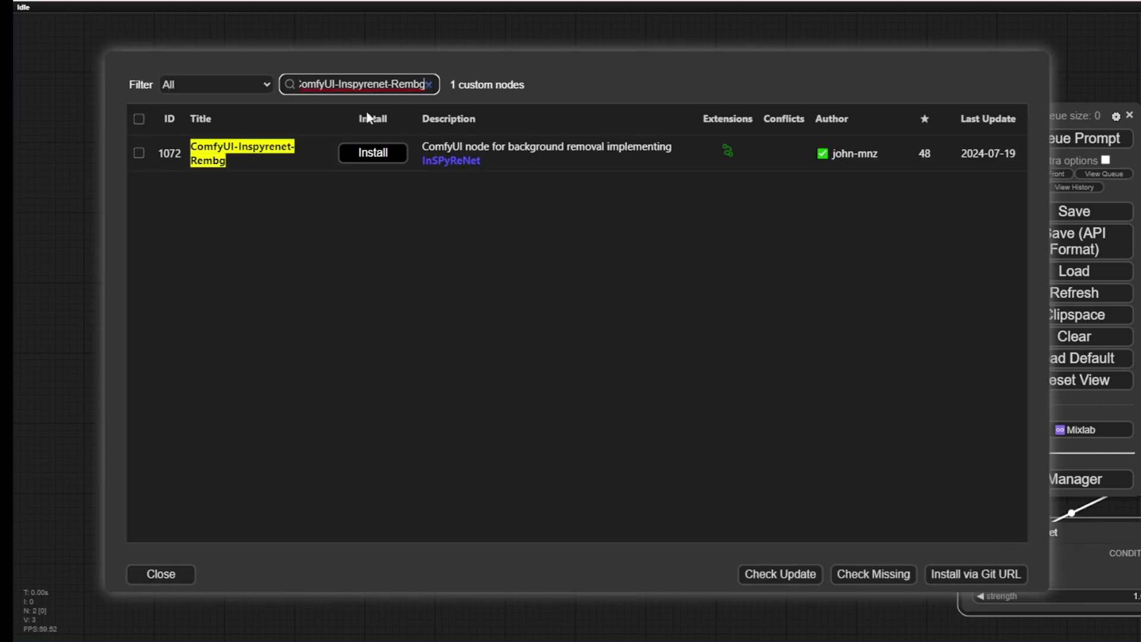
triple_click(333, 84)
click(333, 84)
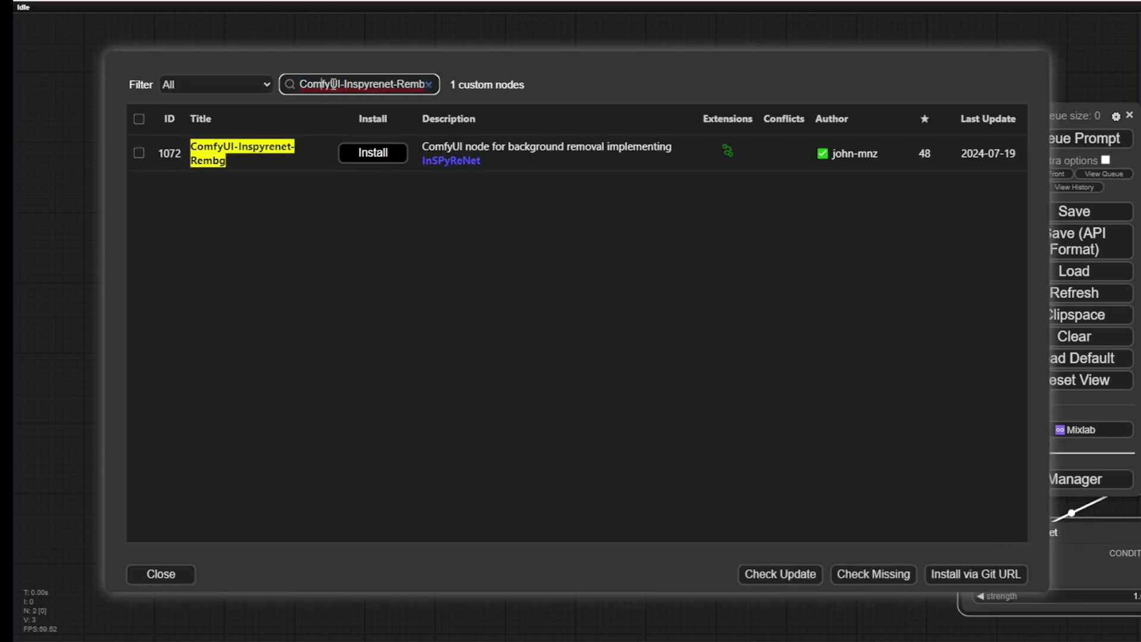
click(376, 157)
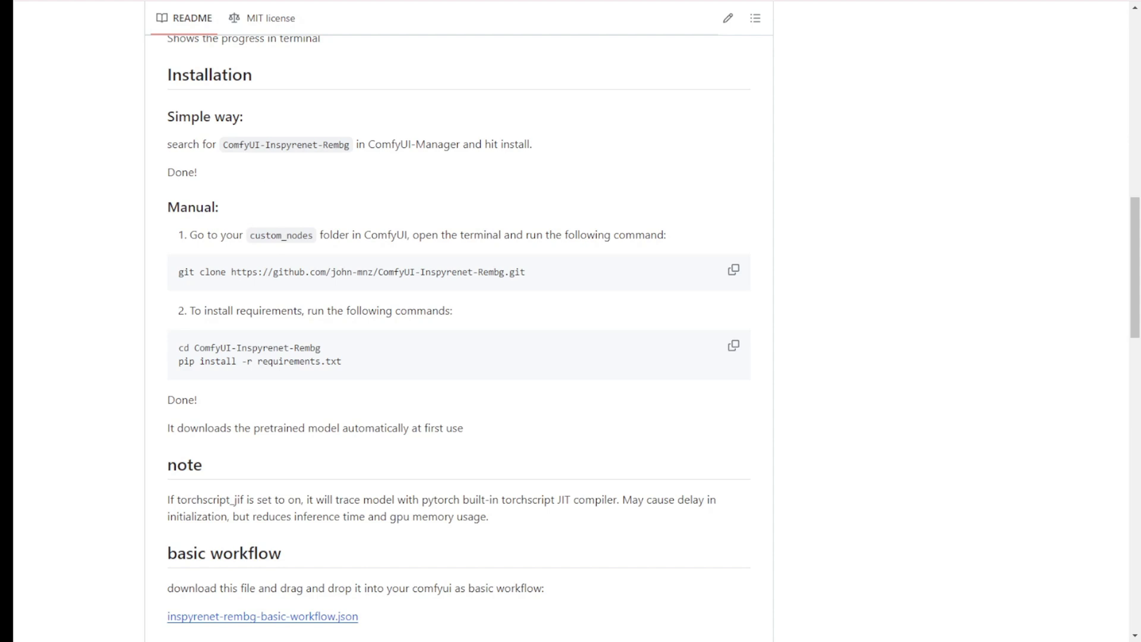
scroll(344, 433, down, 3)
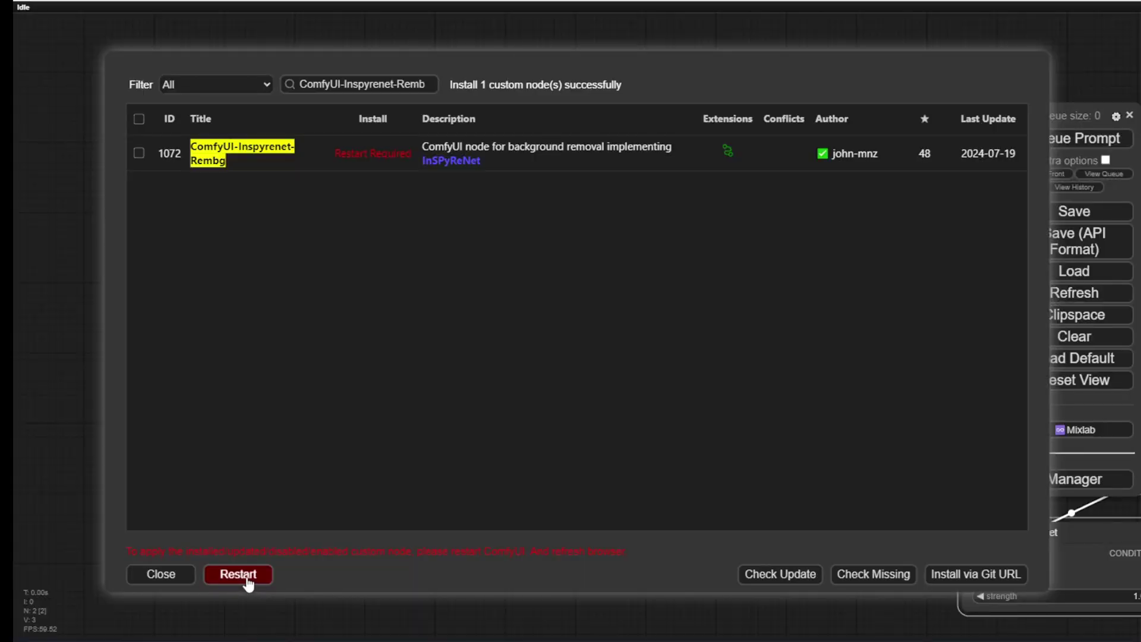
click(248, 582)
click(638, 81)
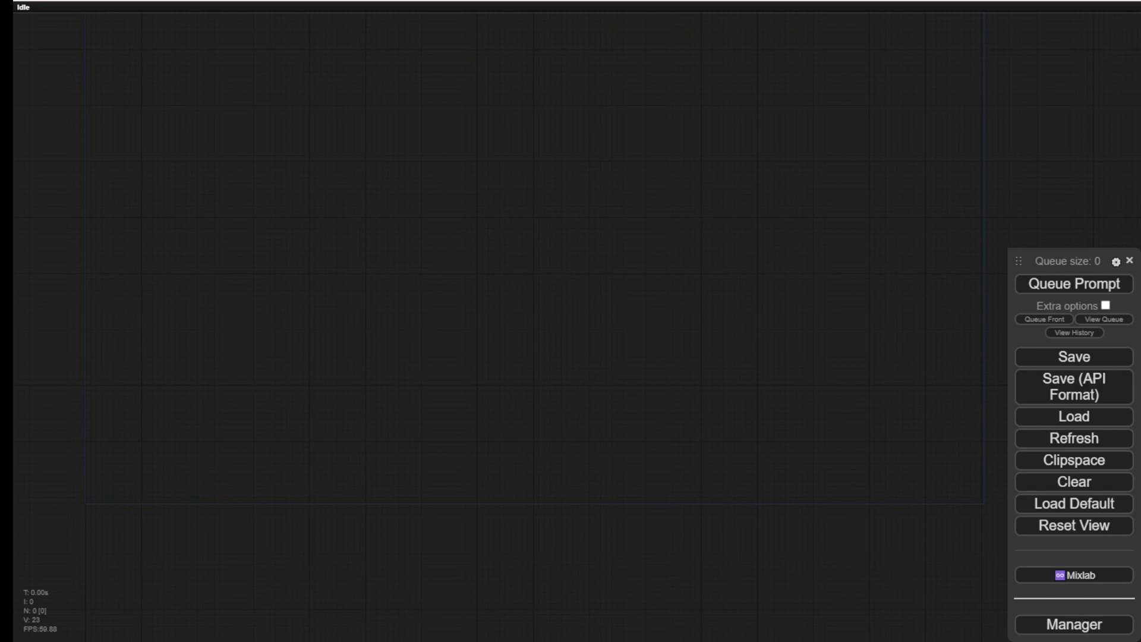
Search the node library for 'Inspyrenet' from the empty canvas
double_click(359, 263)
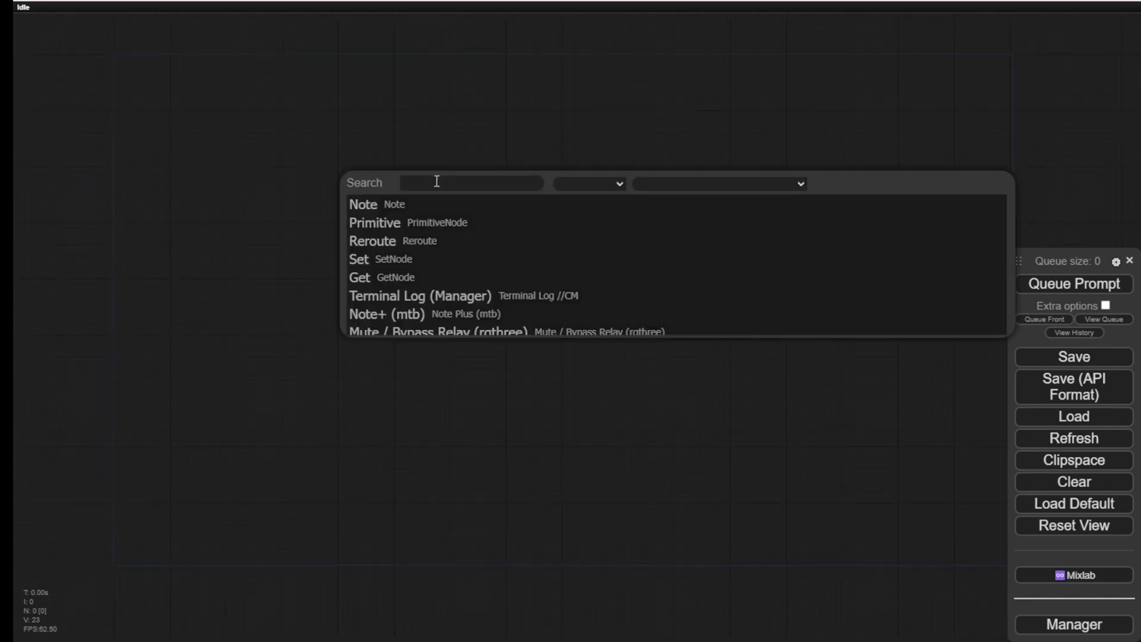
text(Inspyrenet)
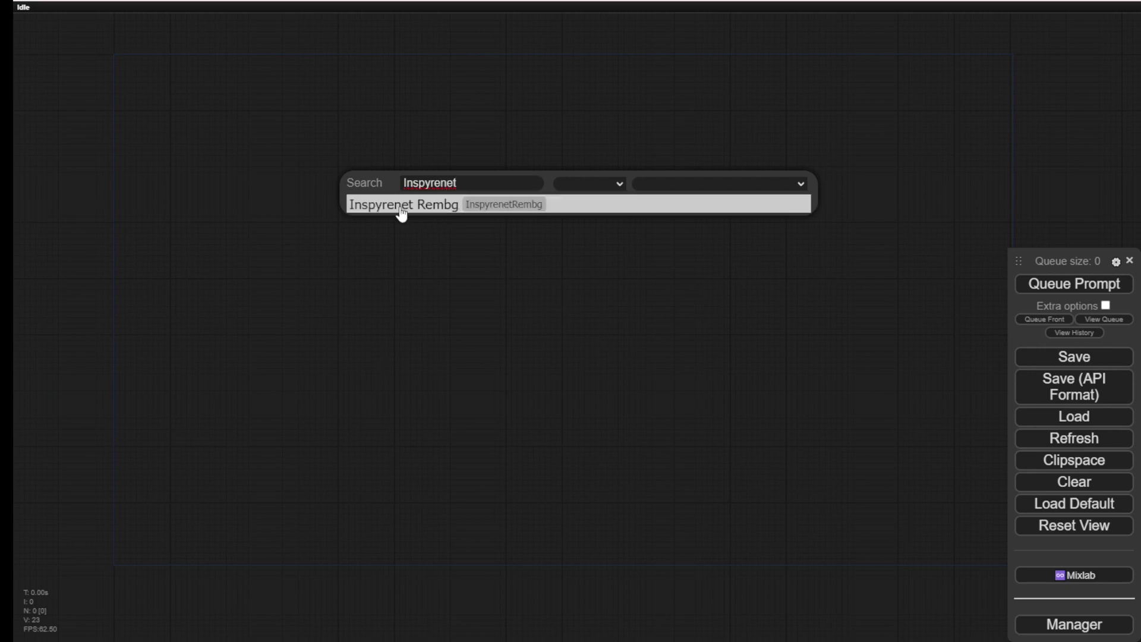
Add the Inspyrenet Rembg node, review its torchscript_jit options, and centre it in view
click(430, 205)
scroll(501, 206, up, 3)
scroll(430, 212, up, 3)
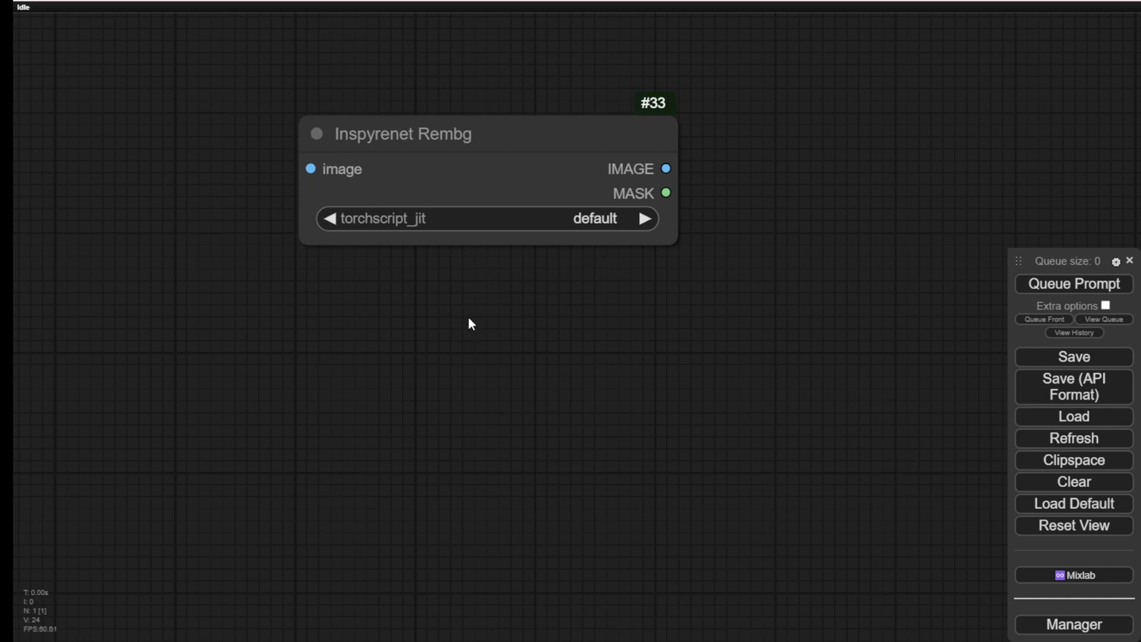
click(585, 224)
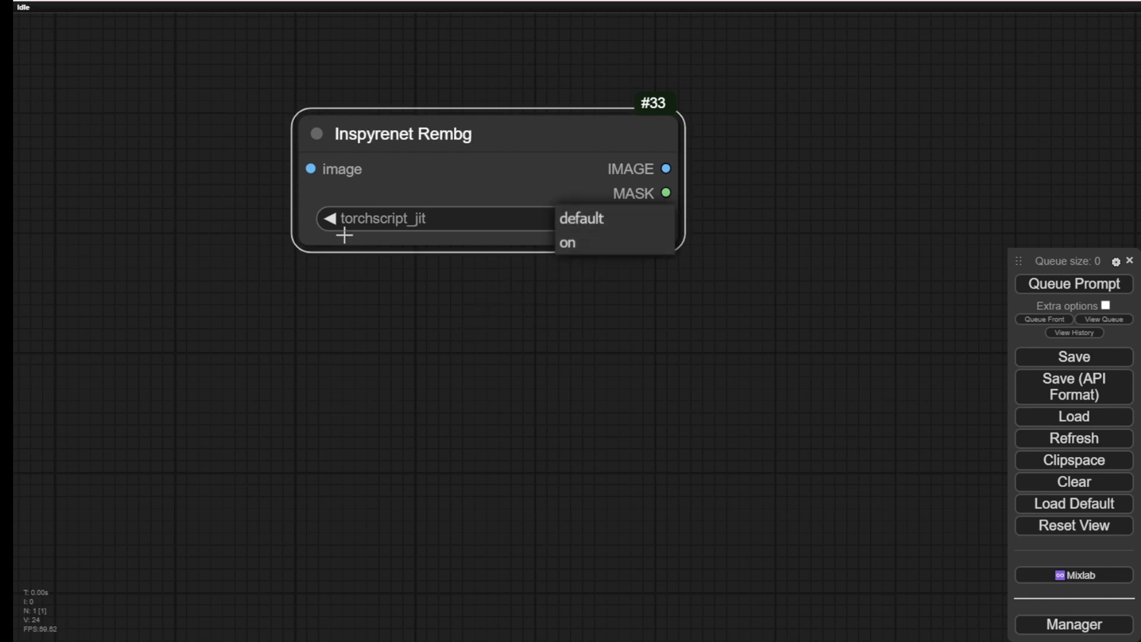
drag(431, 233, 570, 200)
scroll(571, 199, down, 2)
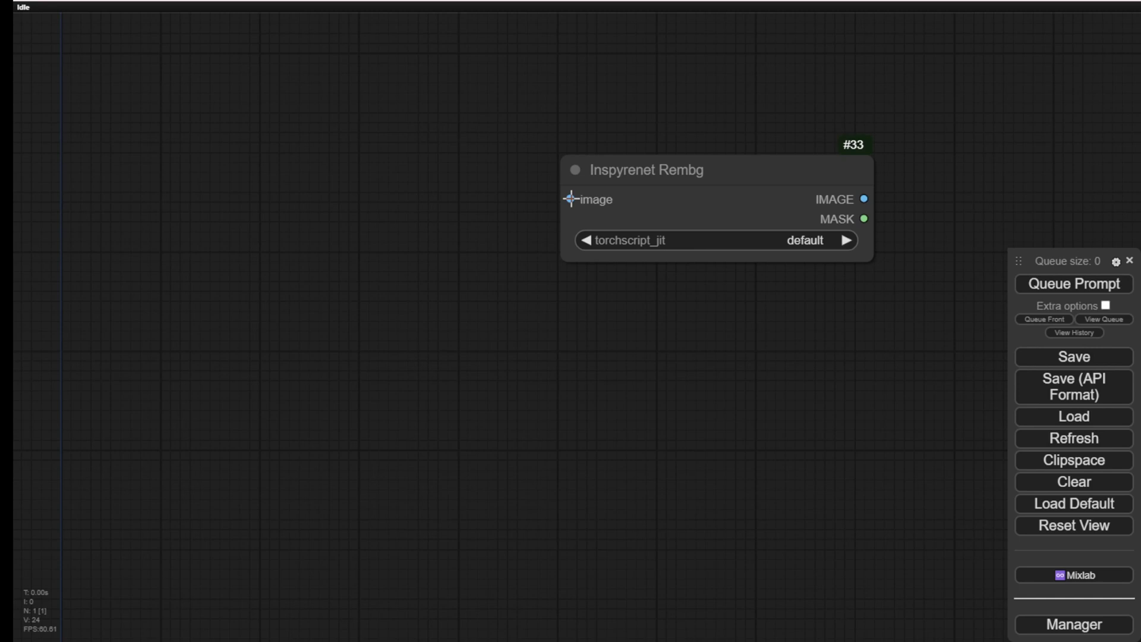
drag(718, 408, 389, 377)
scroll(529, 179, up, 1)
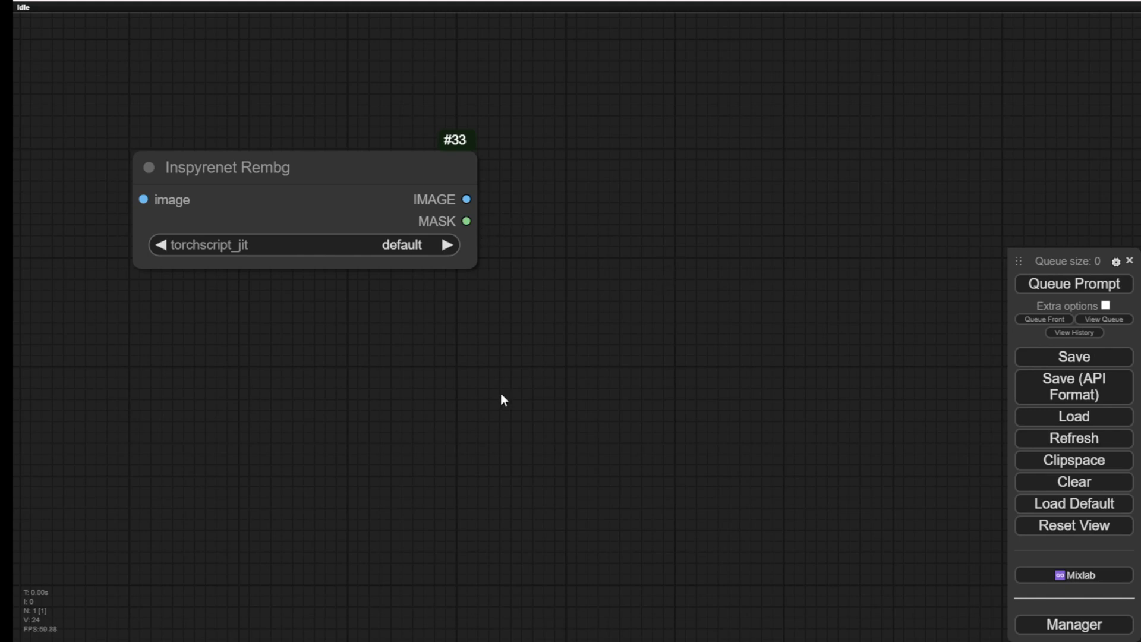
scroll(501, 399, down, 5)
drag(501, 400, 627, 319)
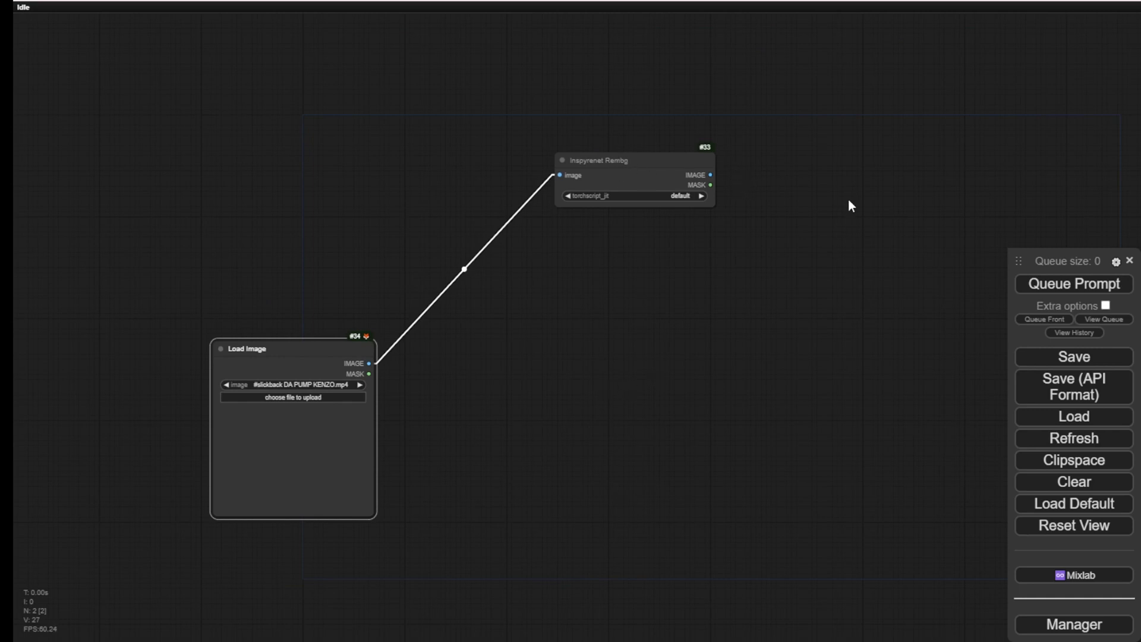
Attach a Preview Image node to the Inspyrenet Rembg IMAGE output
drag(677, 322, 552, 324)
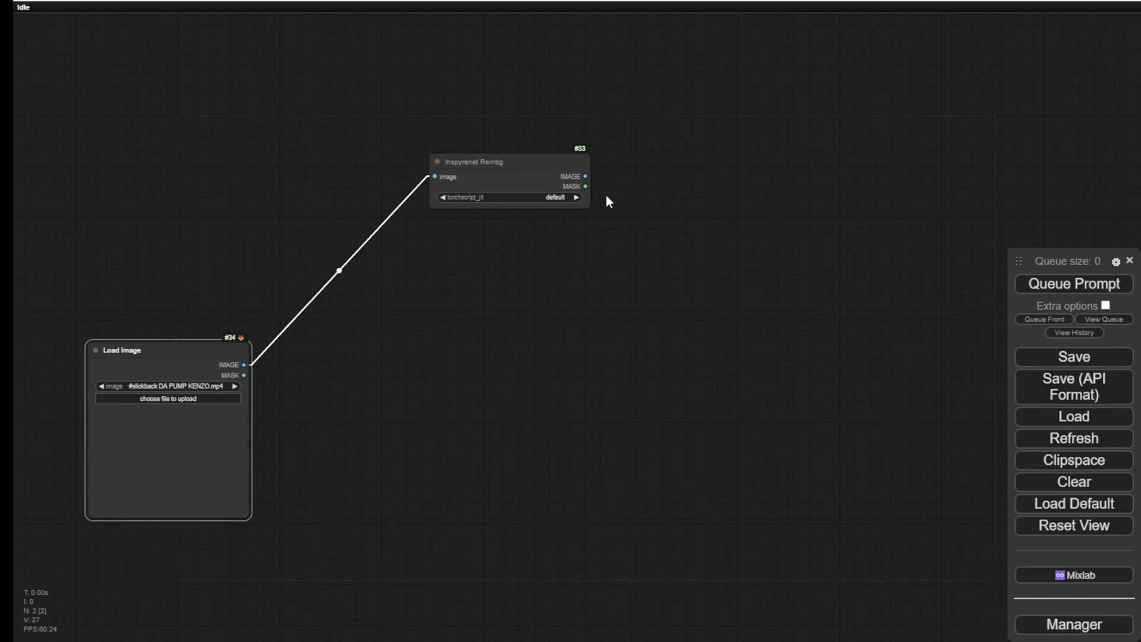
drag(590, 177, 754, 172)
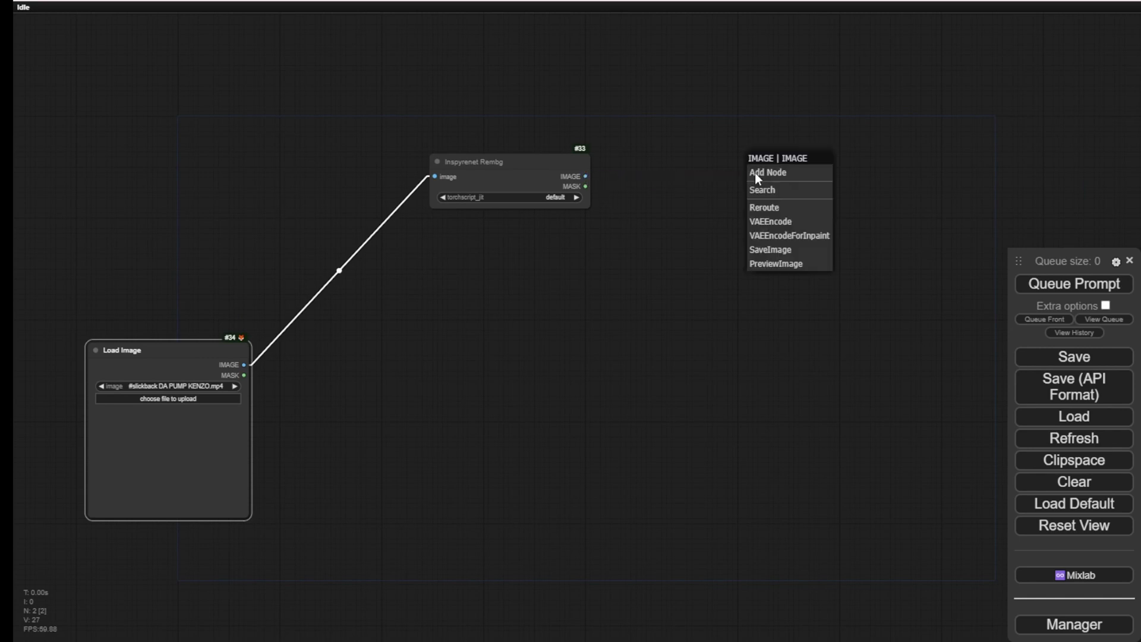
click(782, 269)
scroll(783, 266, down, 4)
drag(814, 198, 789, 180)
scroll(667, 250, up, 10)
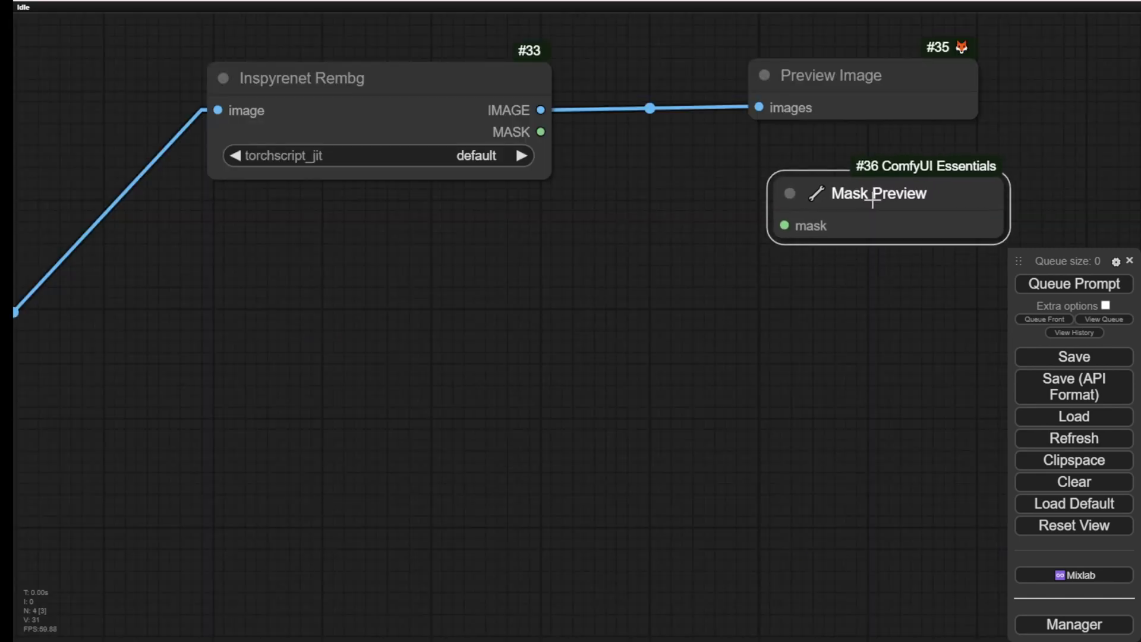
drag(849, 291, 737, 316)
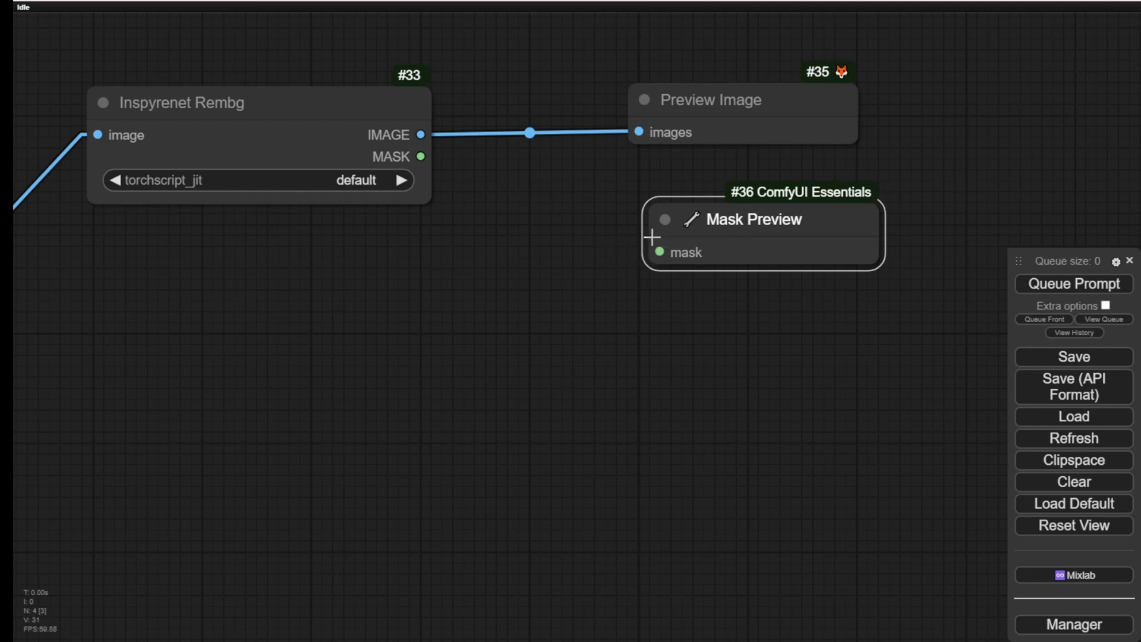
Wire a Mask Preview node to the MASK output and arrange both preview nodes
drag(660, 252, 421, 156)
drag(701, 112, 716, 77)
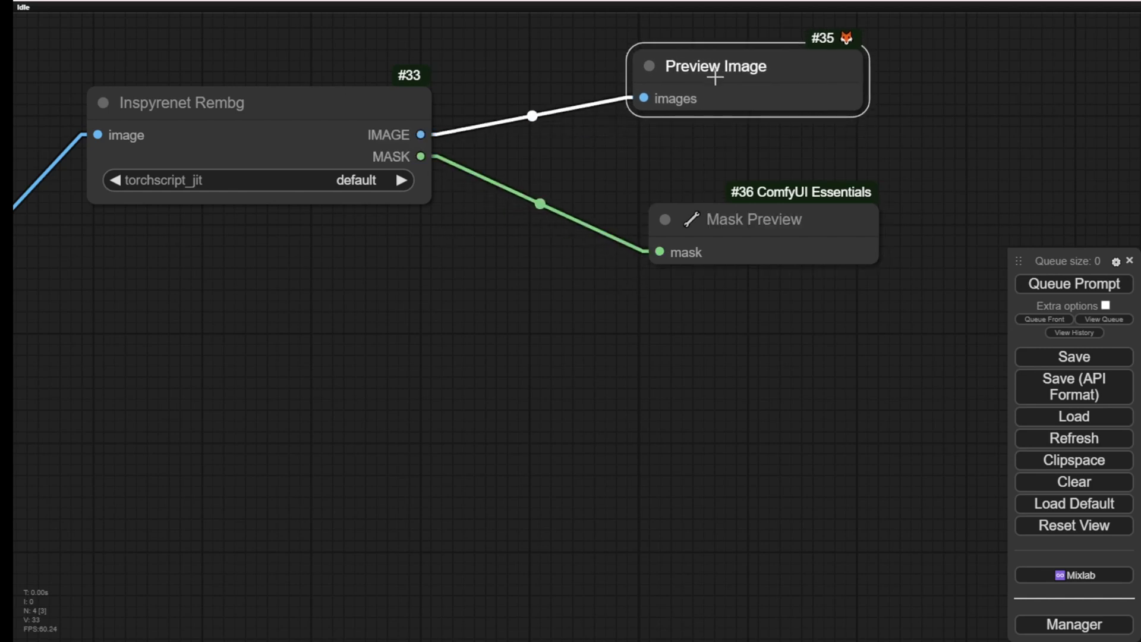
drag(741, 223, 1007, 57)
click(749, 66)
scroll(724, 228, down, 5)
scroll(723, 228, down, 2)
drag(166, 359, 404, 270)
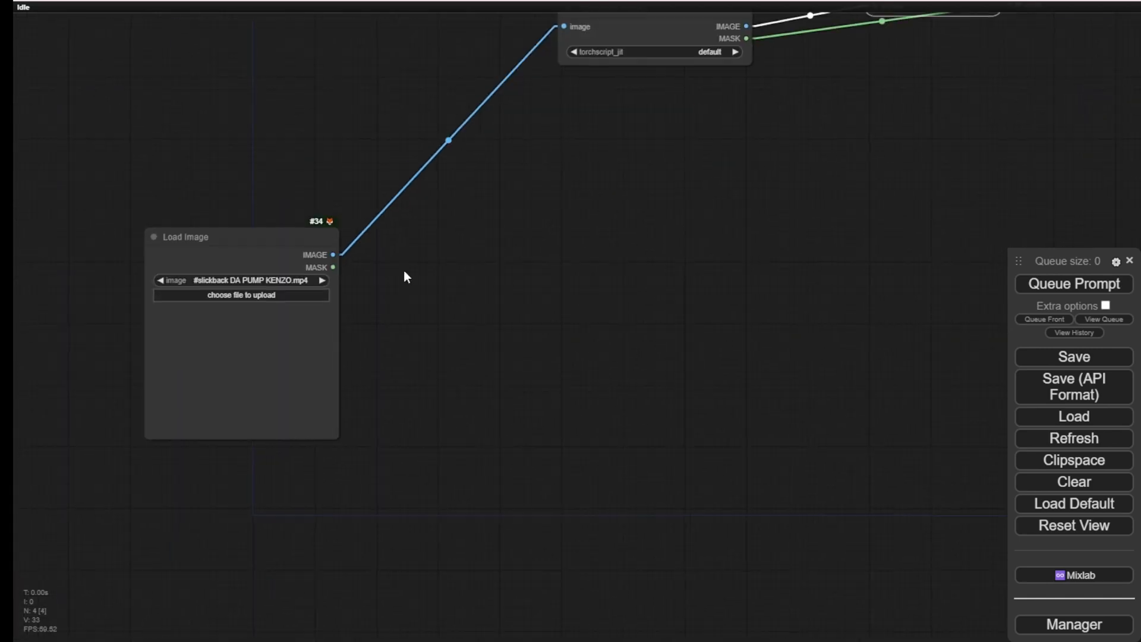
Enlarge and reposition the Load Image node, then run the workflow
scroll(404, 270, up, 2)
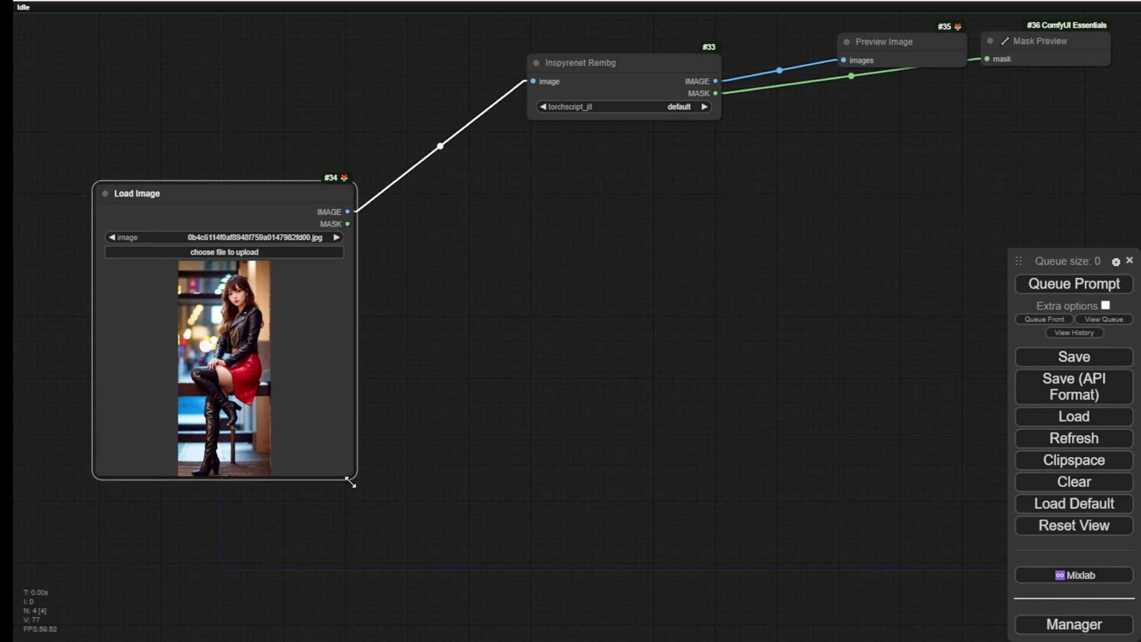
drag(353, 481, 340, 613)
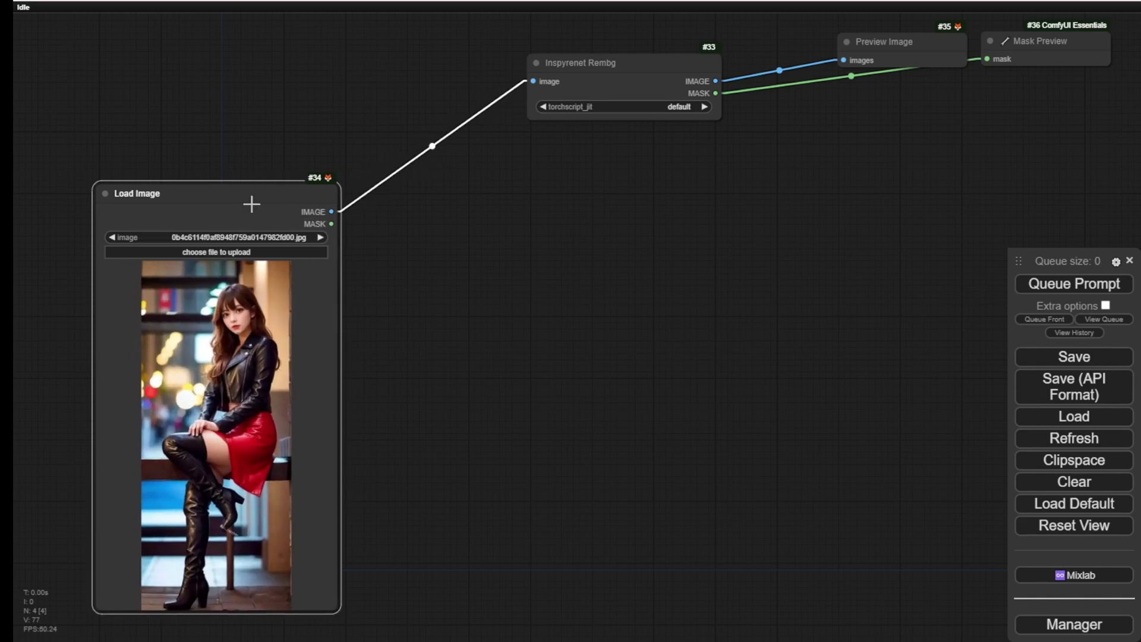
drag(255, 198, 268, 142)
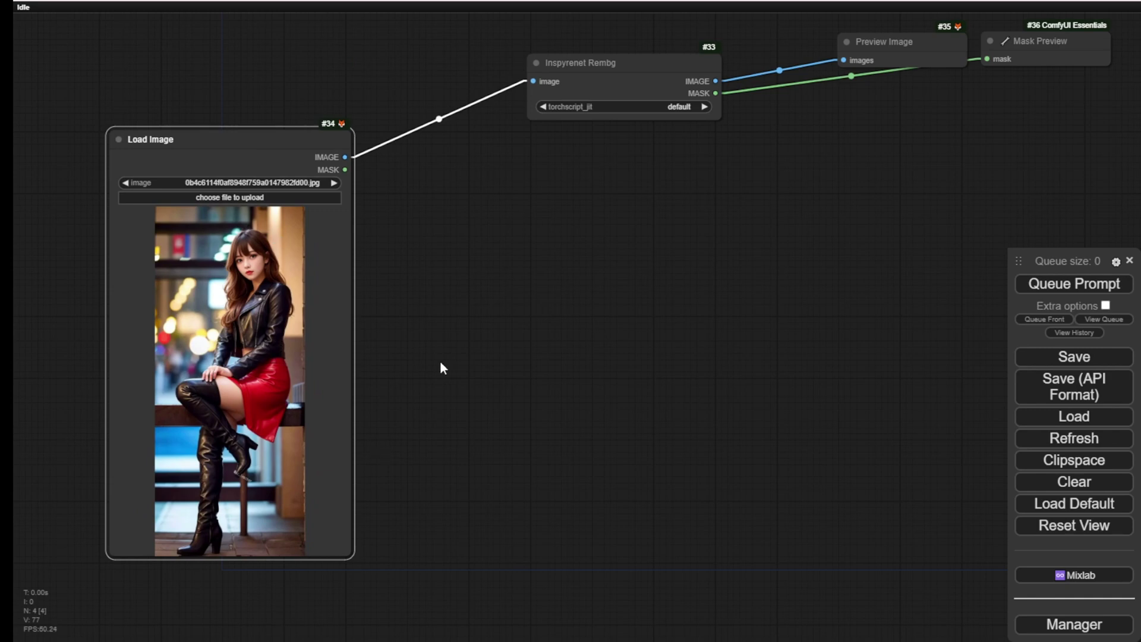
drag(576, 76, 347, 105)
scroll(346, 104, up, 4)
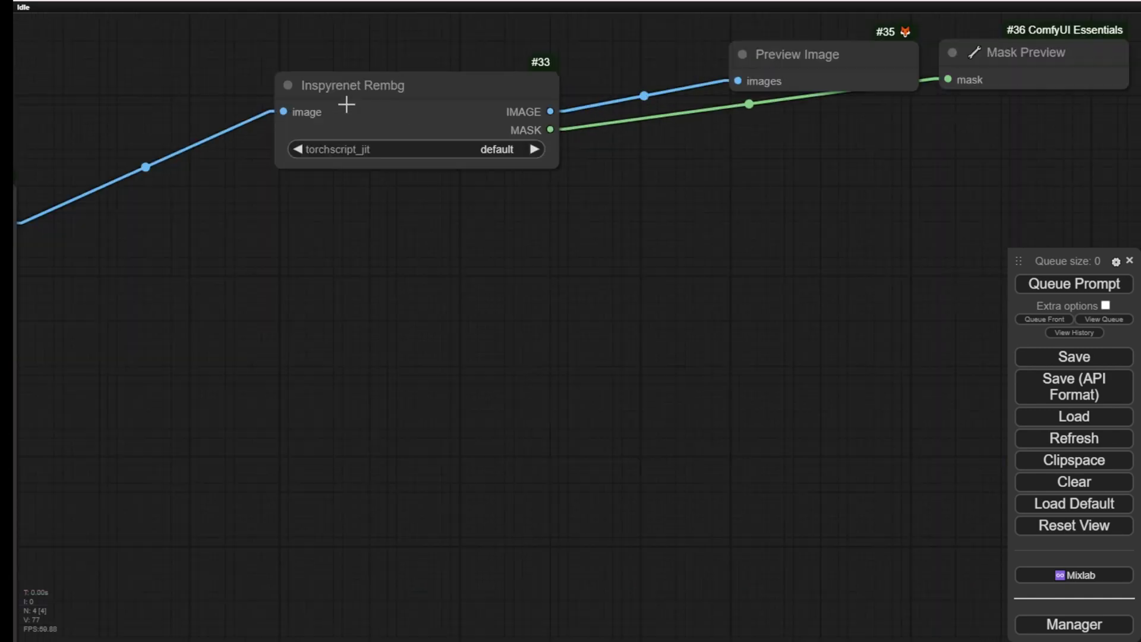
key(ctrl+Return)
Zoom into the Preview Image cut-out to inspect the face, jacket and hair edges
drag(690, 176, 355, 327)
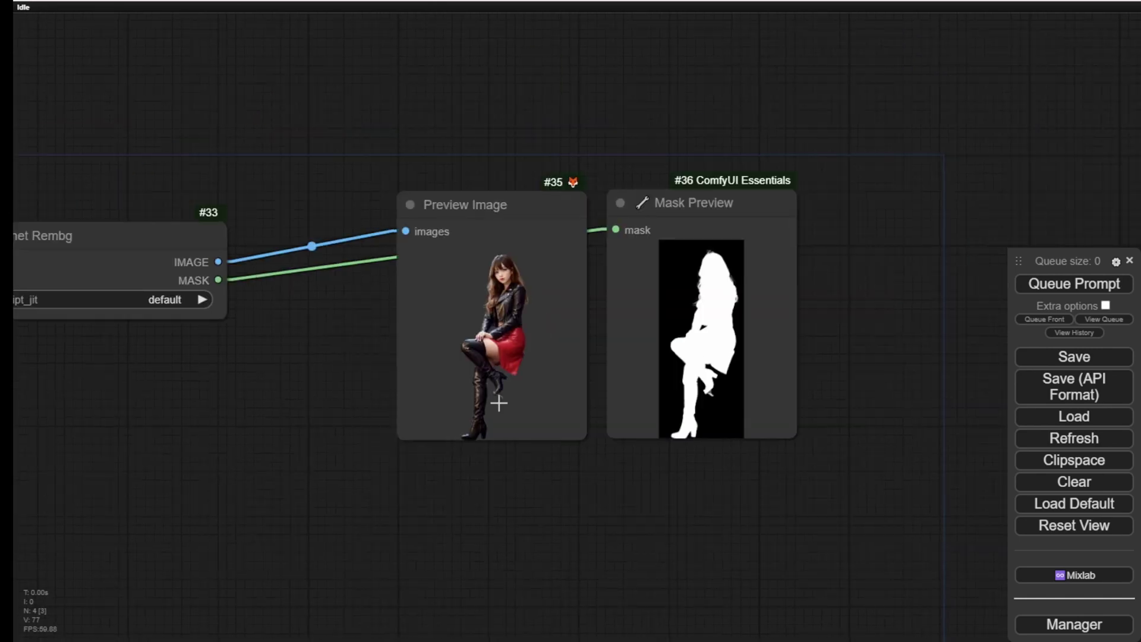
scroll(472, 529, up, 8)
scroll(617, 156, down, 3)
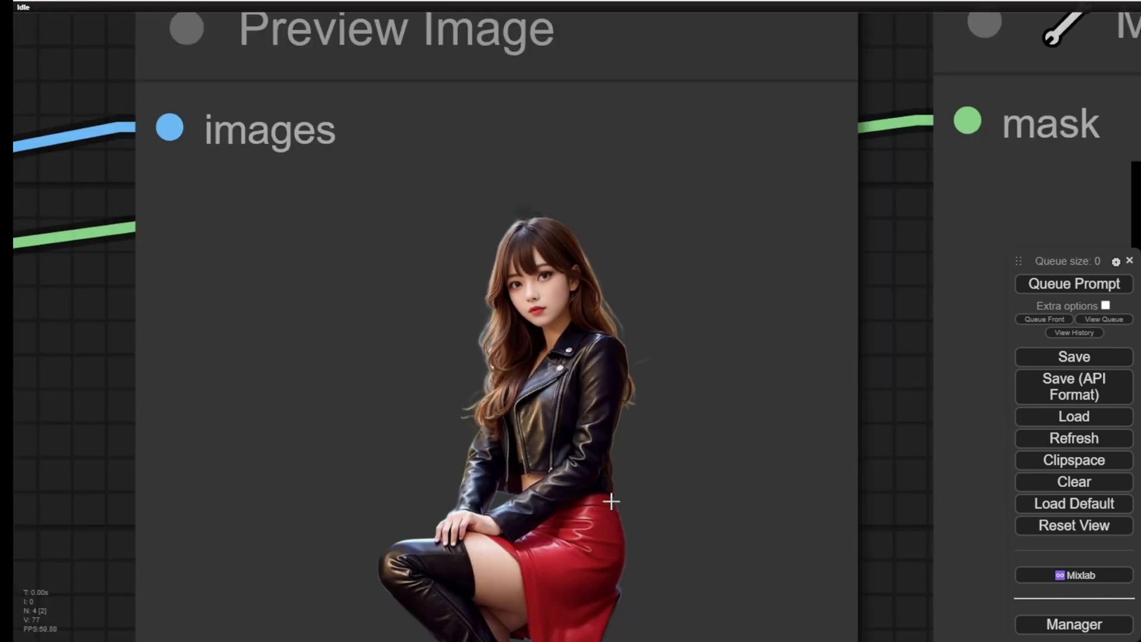
drag(876, 320, 876, 154)
scroll(571, 132, up, 6)
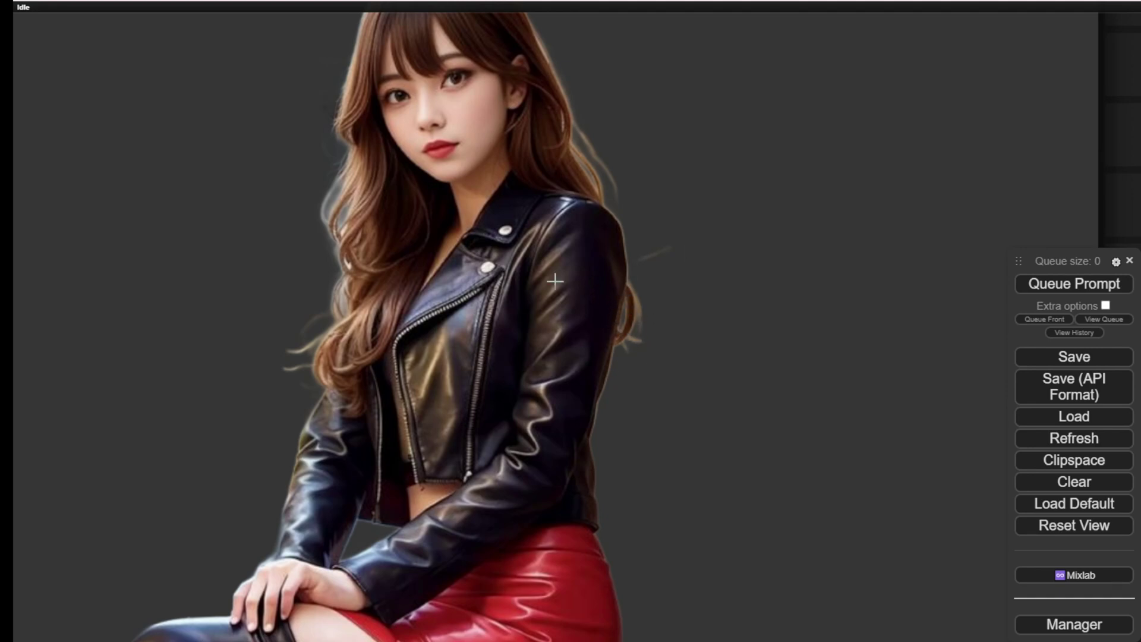
drag(300, 296, 420, 364)
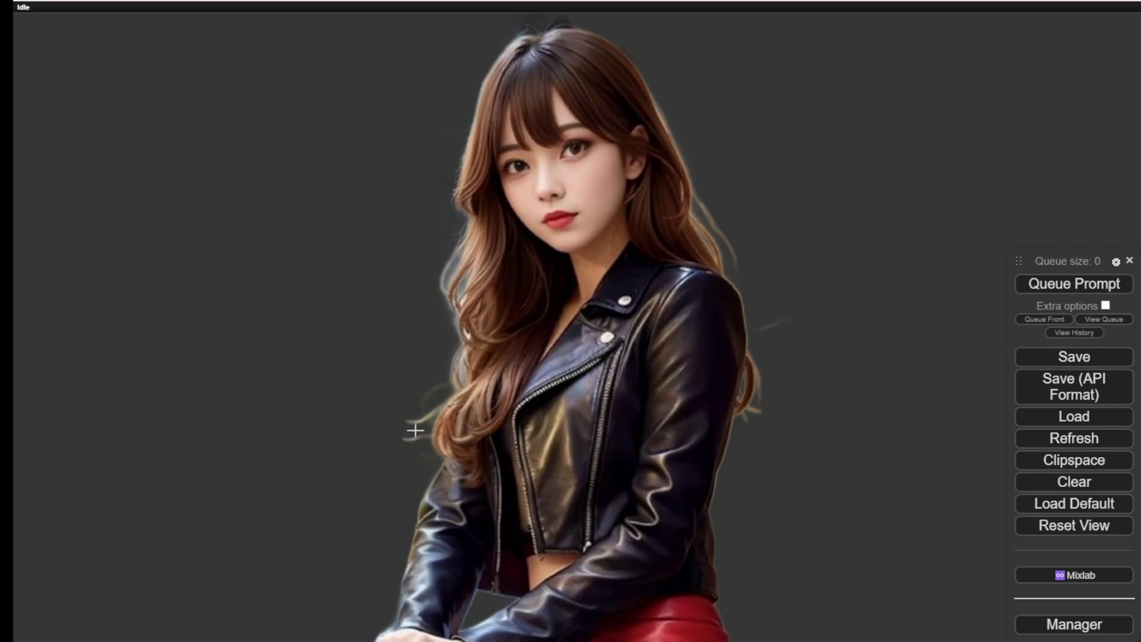
Nudge the Preview Image node down and zoom back out over the Rembg nodes
scroll(688, 512, down, 2)
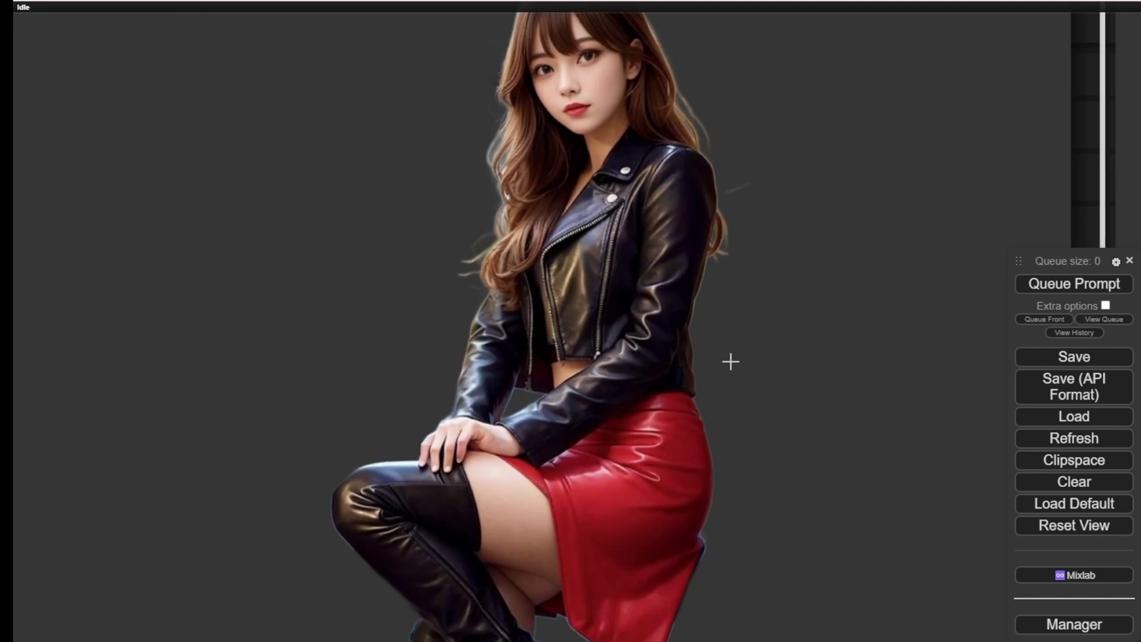
scroll(725, 416, down, 6)
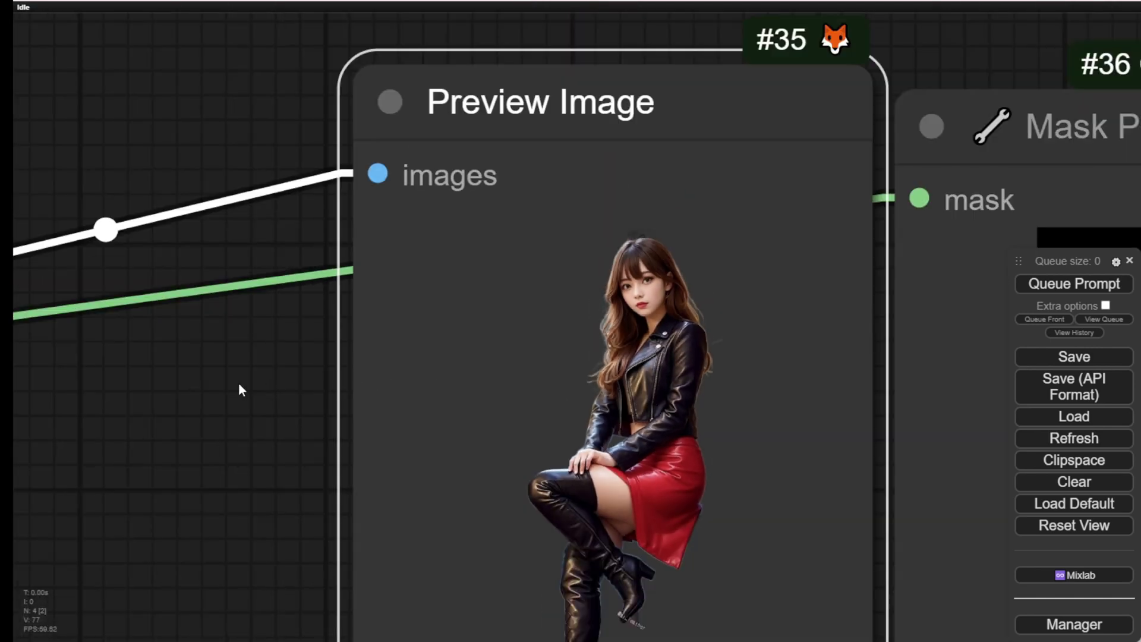
drag(237, 382, 247, 346)
drag(487, 34, 482, 55)
drag(252, 339, 258, 187)
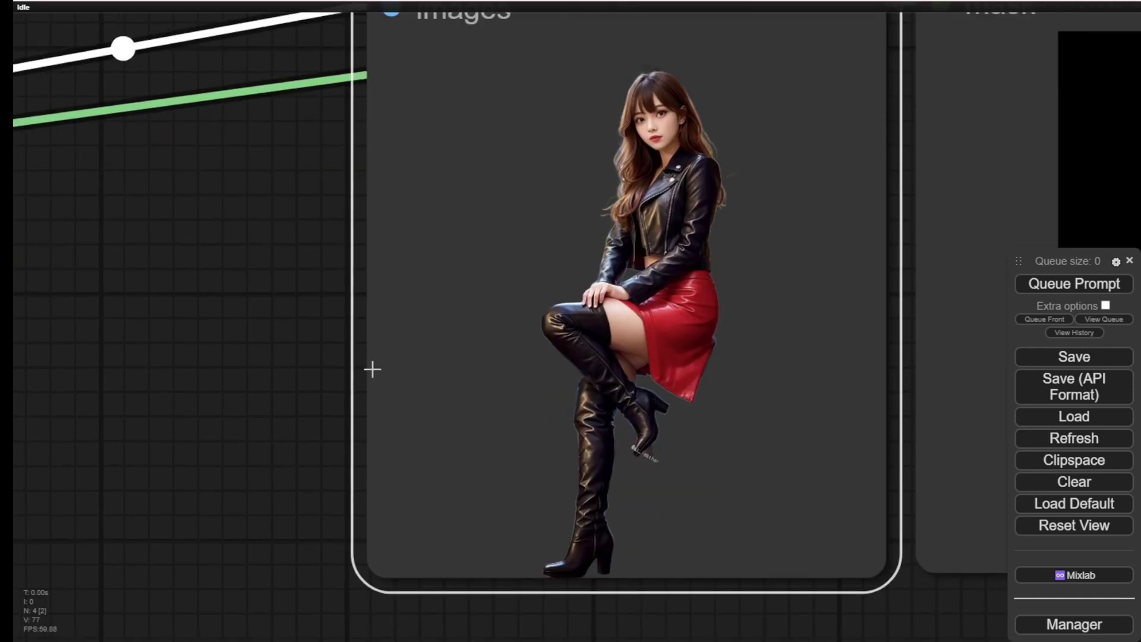
scroll(303, 360, down, 5)
drag(258, 356, 476, 219)
scroll(434, 272, down, 8)
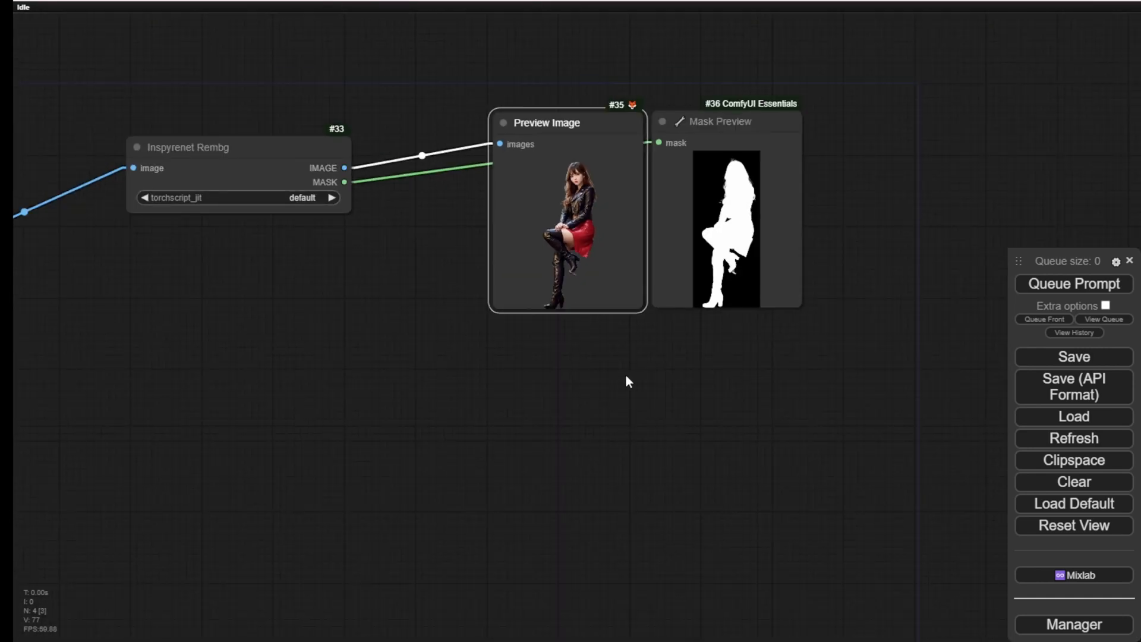
Add an Image Comparer (rgthree) node via 'compare' search and wire the cut-out into it
double_click(618, 378)
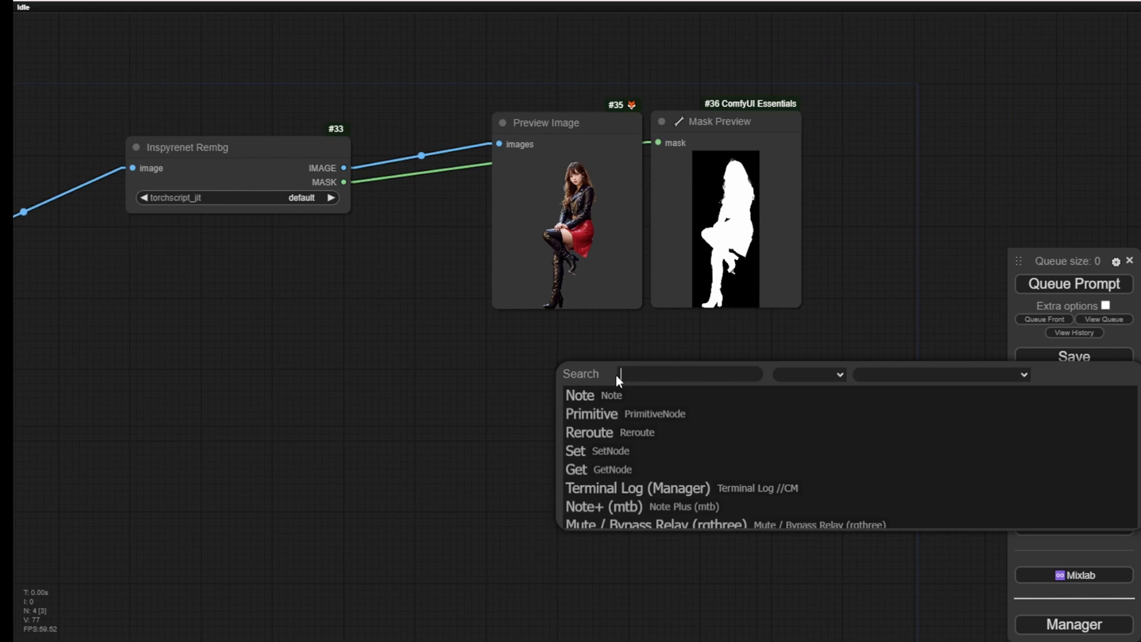
text(compare)
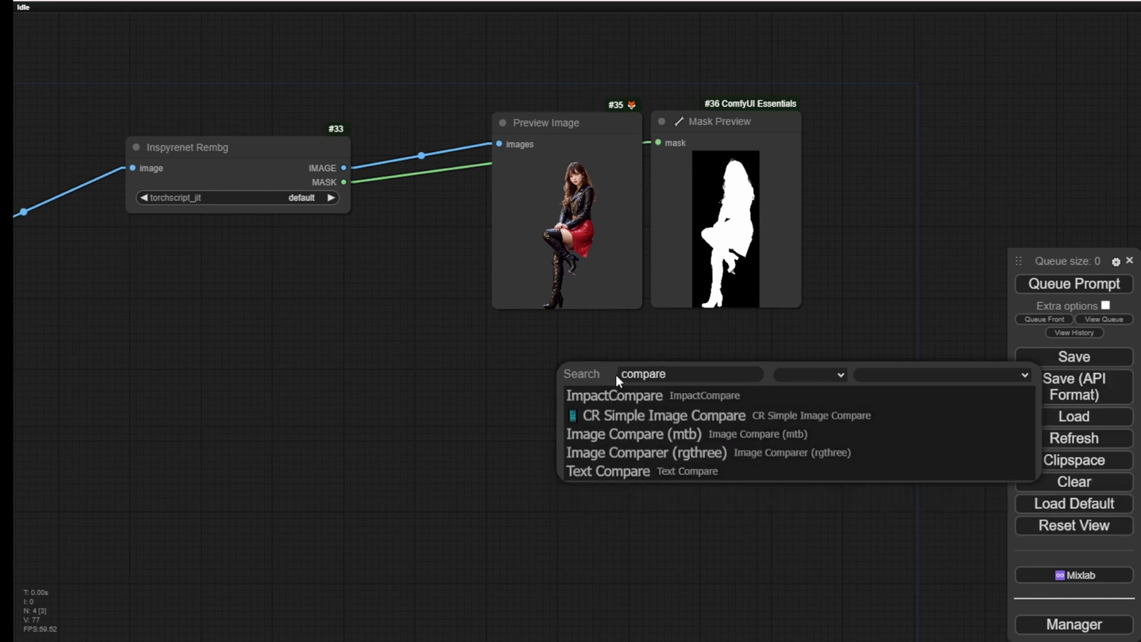
click(622, 452)
scroll(676, 383, up, 3)
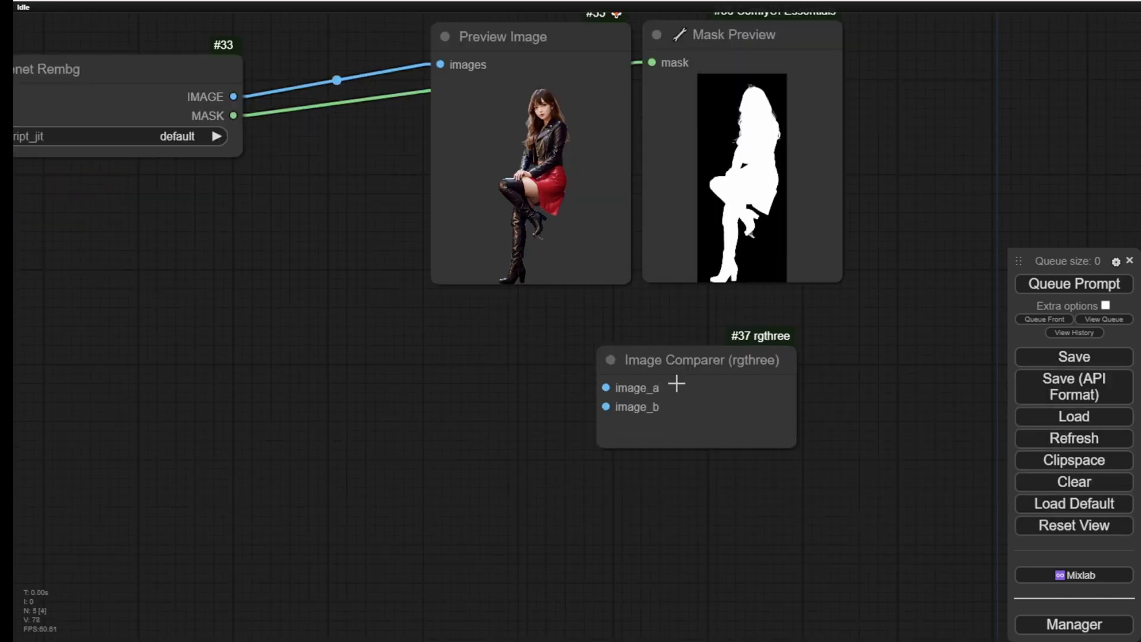
scroll(676, 383, up, 1)
drag(519, 315, 600, 388)
scroll(416, 285, down, 4)
drag(310, 377, 670, 284)
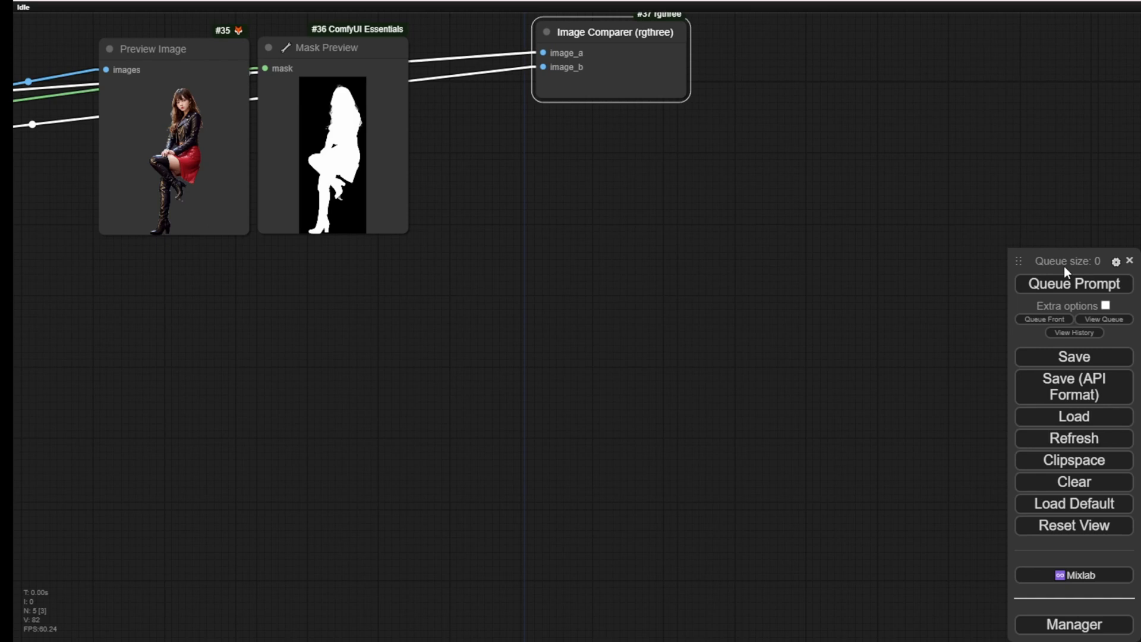
Queue the workflow and zoom in to compare the original photo against the cut-out
click(1066, 279)
scroll(758, 190, down, 3)
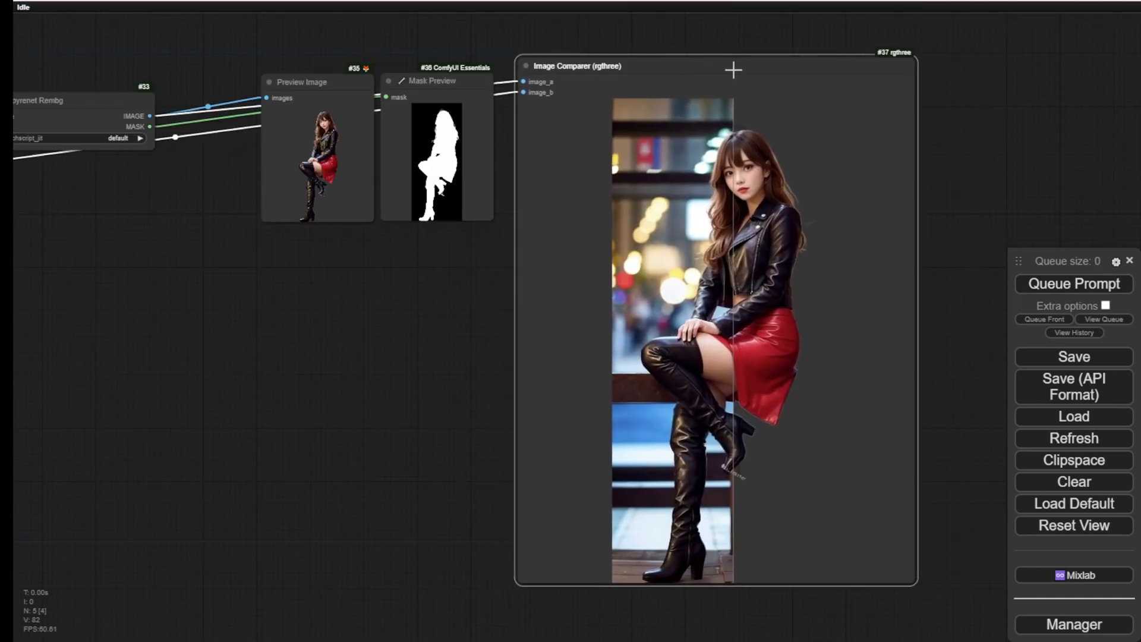
scroll(524, 88, up, 4)
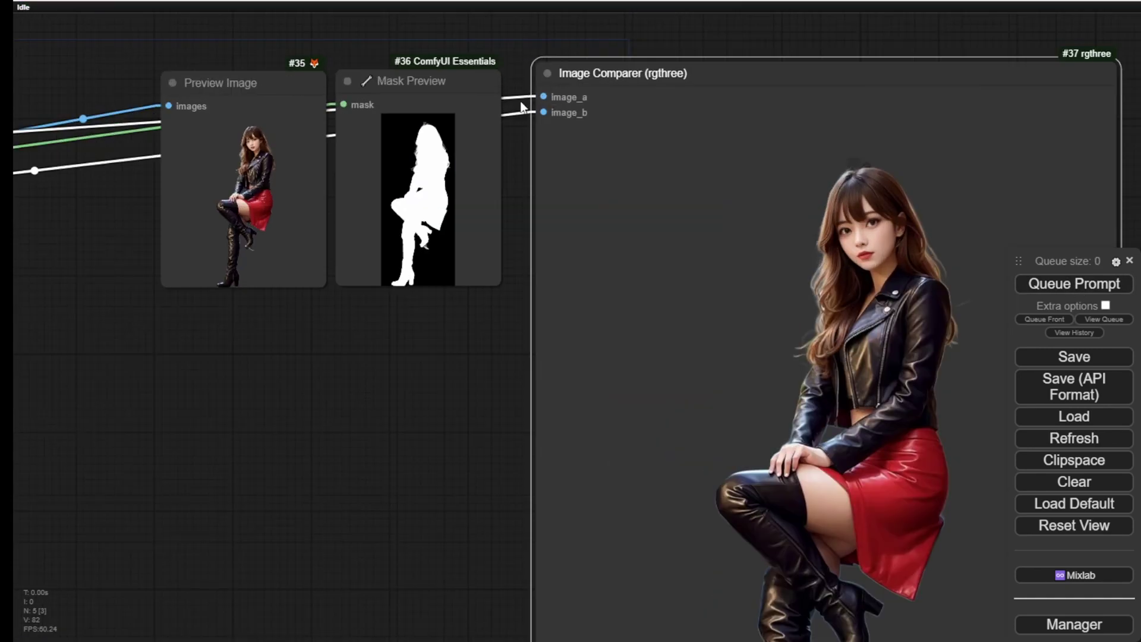
scroll(167, 189, up, 5)
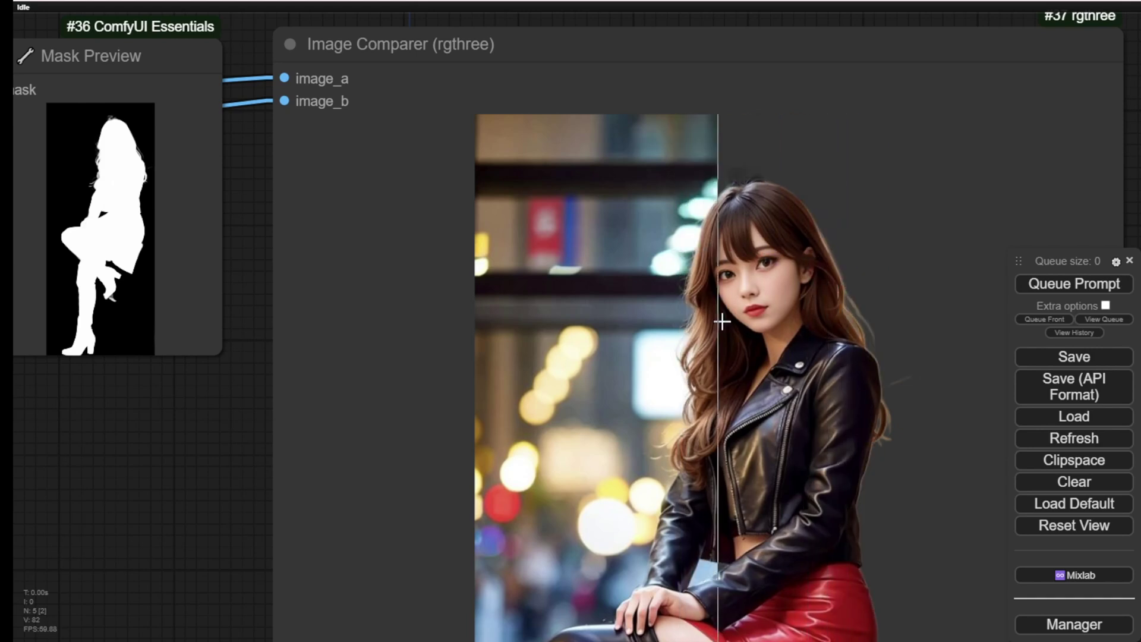
scroll(723, 320, up, 5)
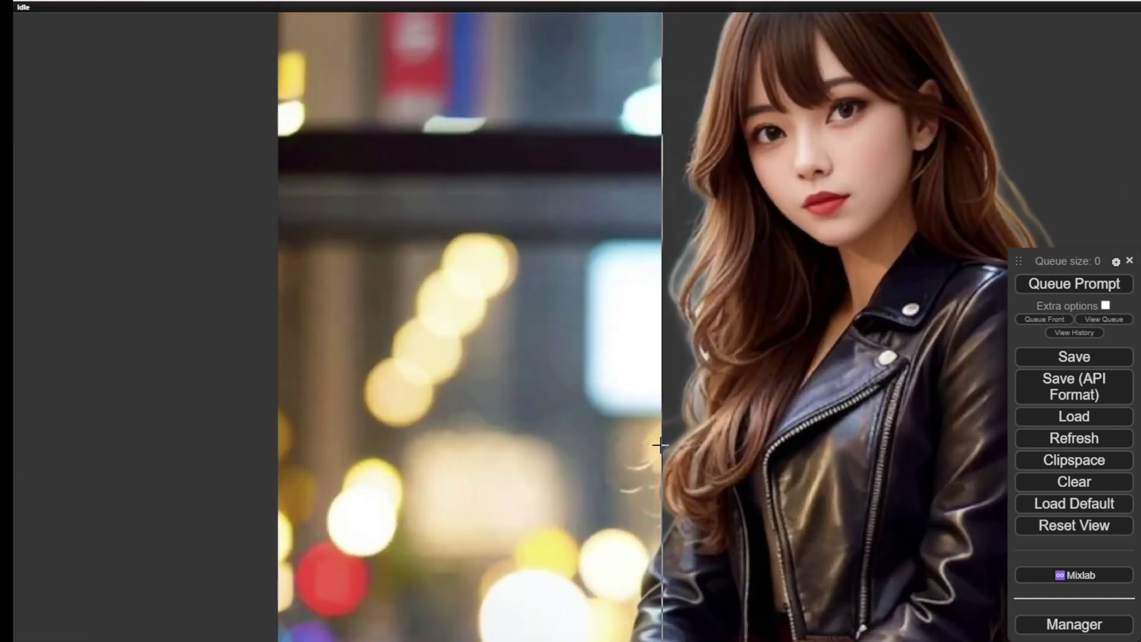
scroll(245, 254, down, 7)
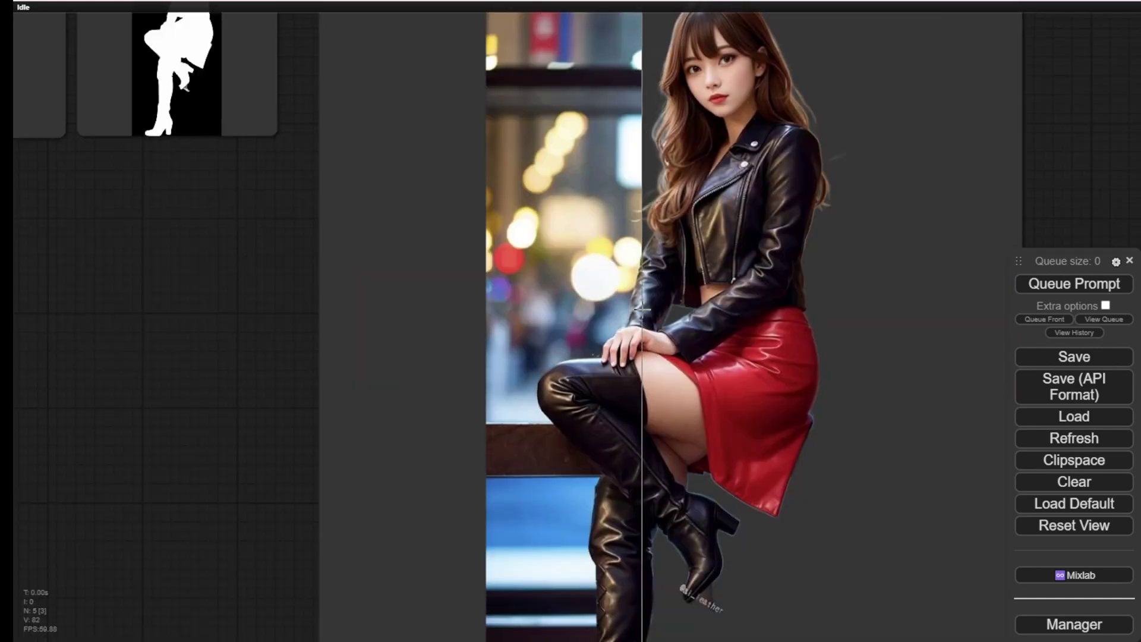
scroll(621, 336, up, 7)
scroll(621, 337, up, 1)
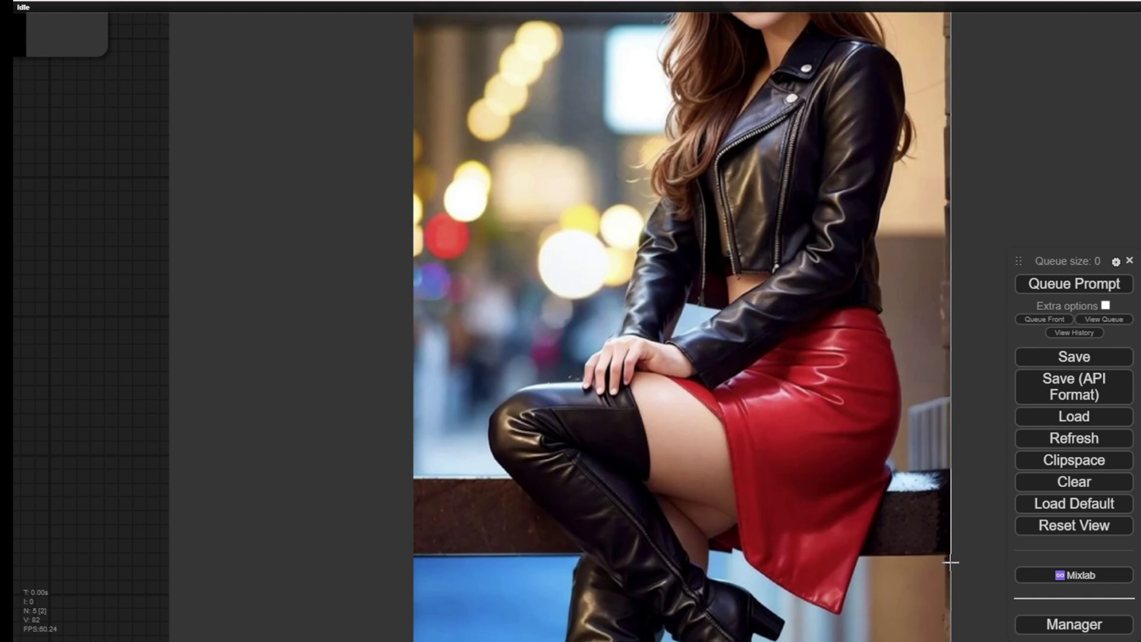
scroll(911, 527, up, 5)
scroll(904, 520, down, 9)
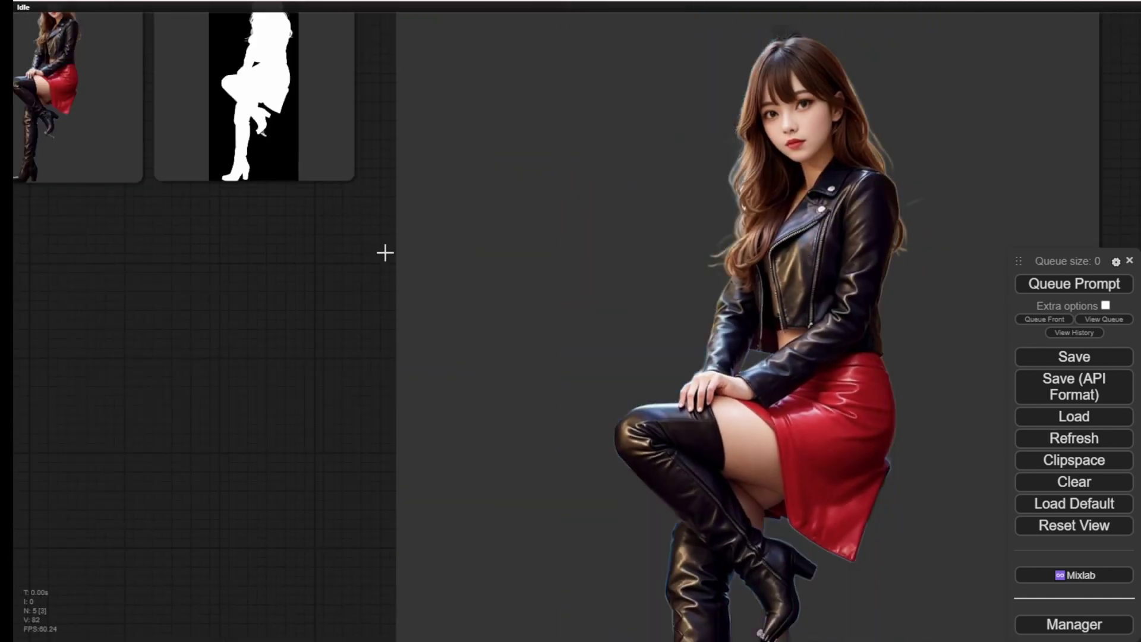
Pan the canvas to reveal the comparer's title and inputs
drag(385, 253, 271, 371)
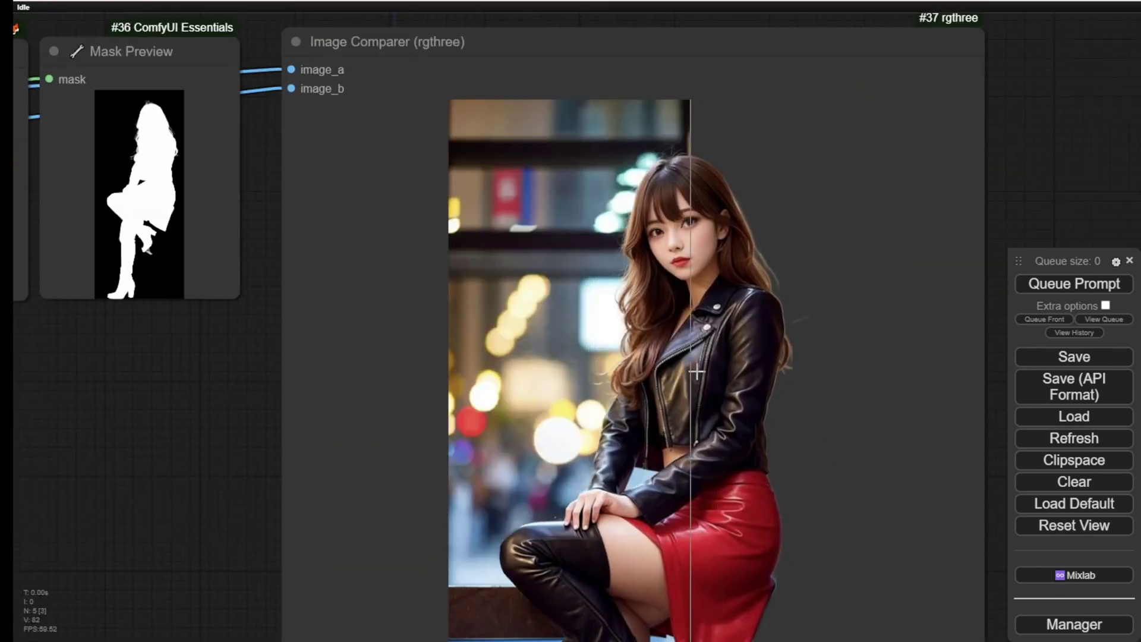
scroll(806, 368, down, 5)
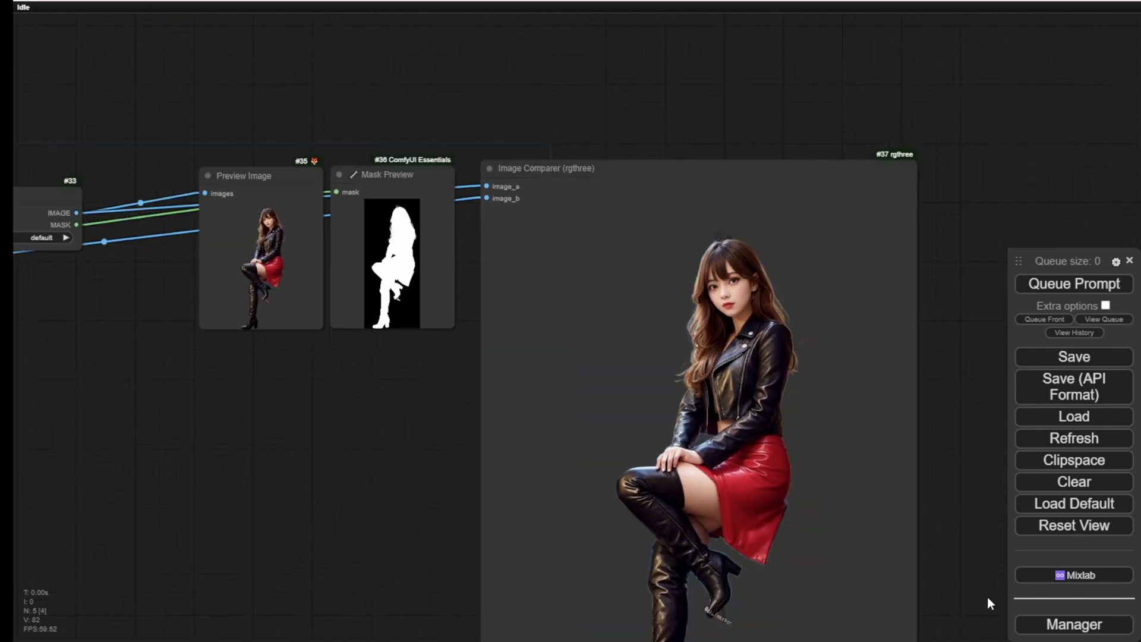
drag(970, 567, 937, 473)
double_click(935, 472)
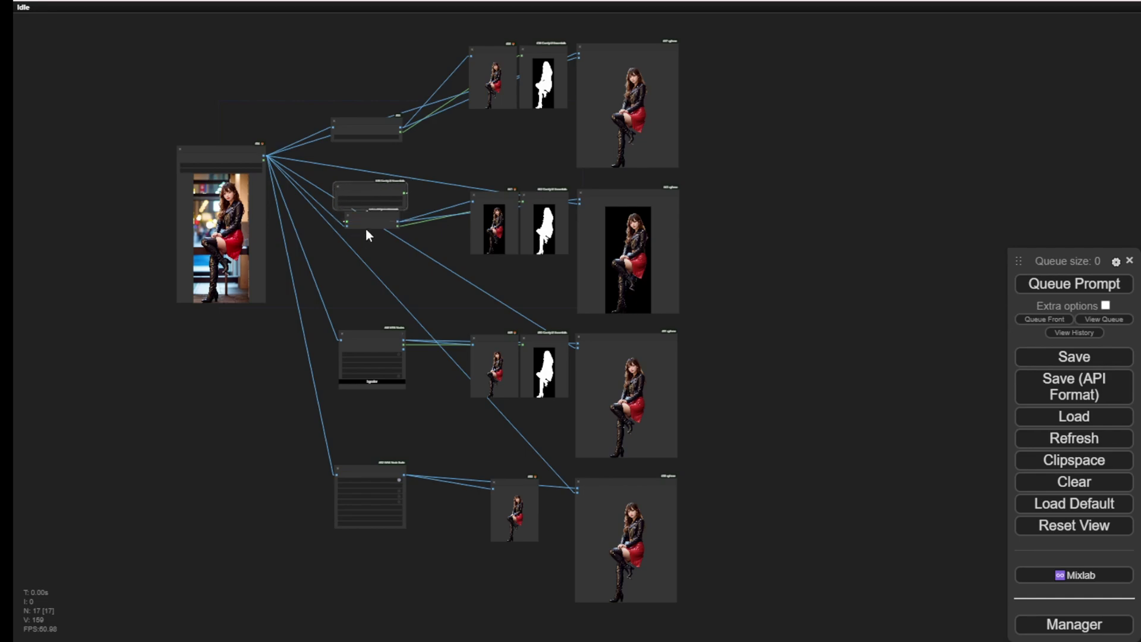
scroll(370, 259, up, 5)
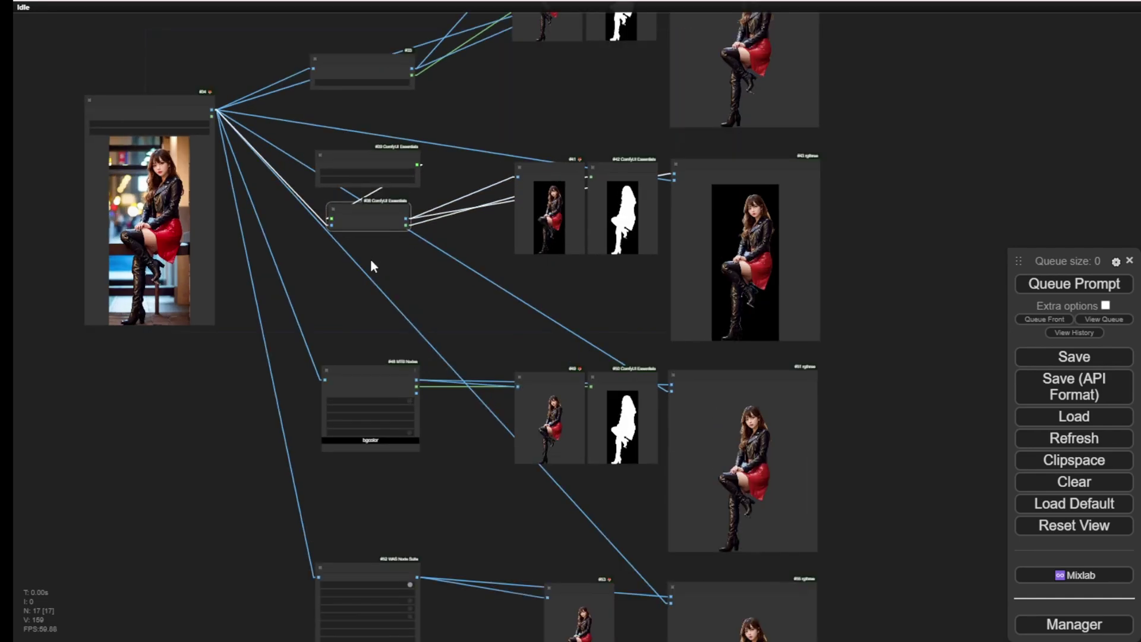
drag(370, 258, 520, 541)
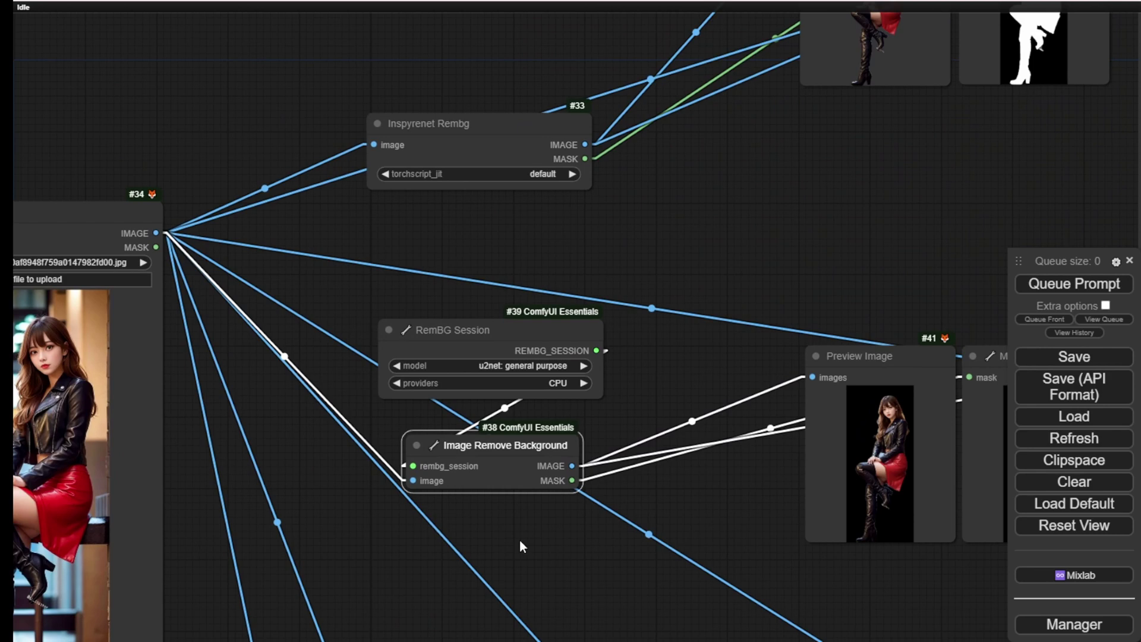
drag(627, 372, 451, 260)
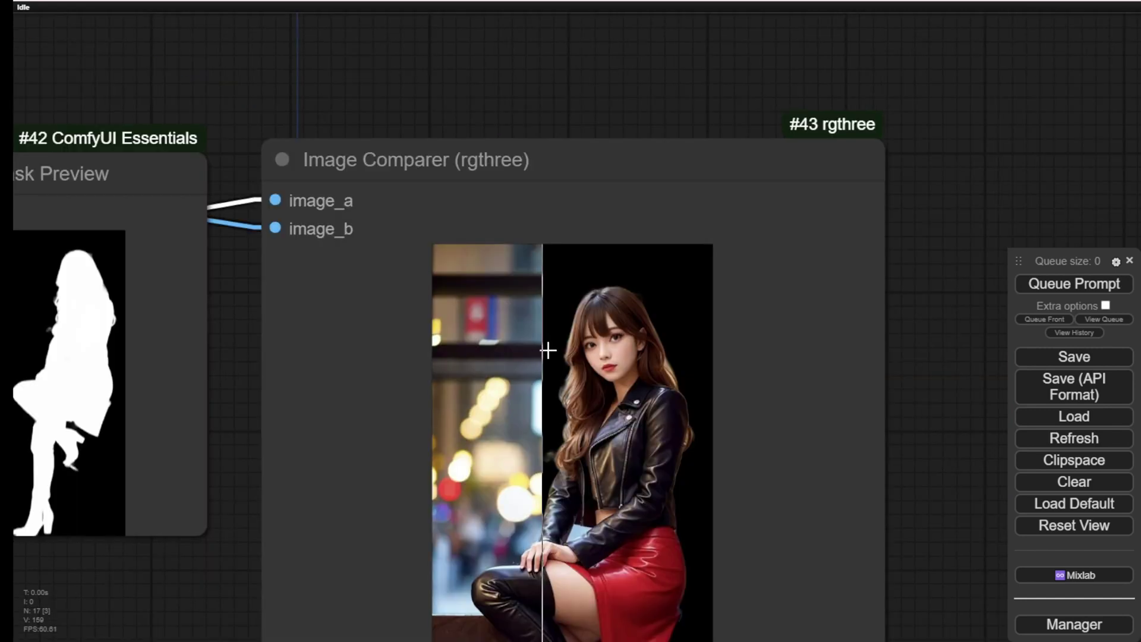
scroll(547, 350, up, 9)
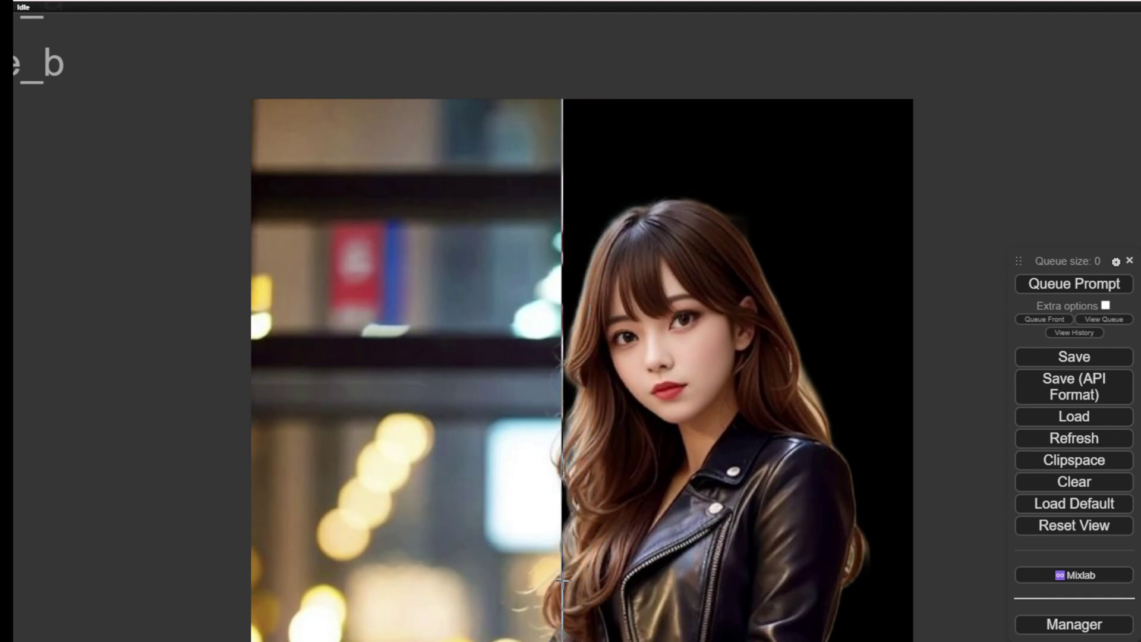
scroll(564, 583, up, 8)
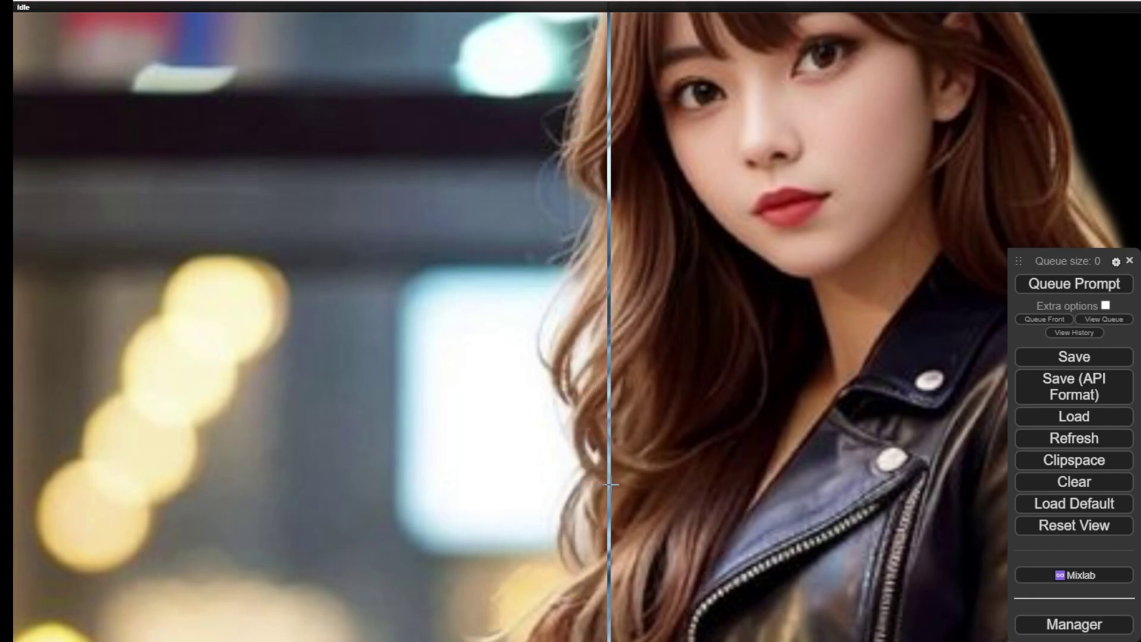
scroll(610, 484, down, 7)
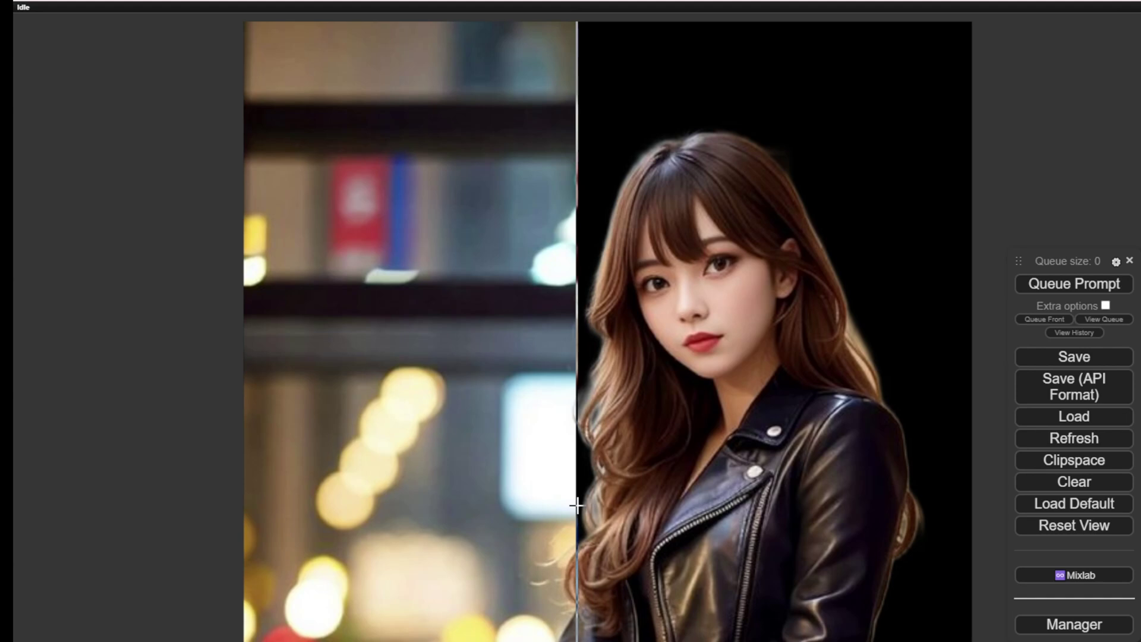
scroll(577, 505, down, 3)
drag(911, 488, 843, 268)
scroll(594, 440, up, 5)
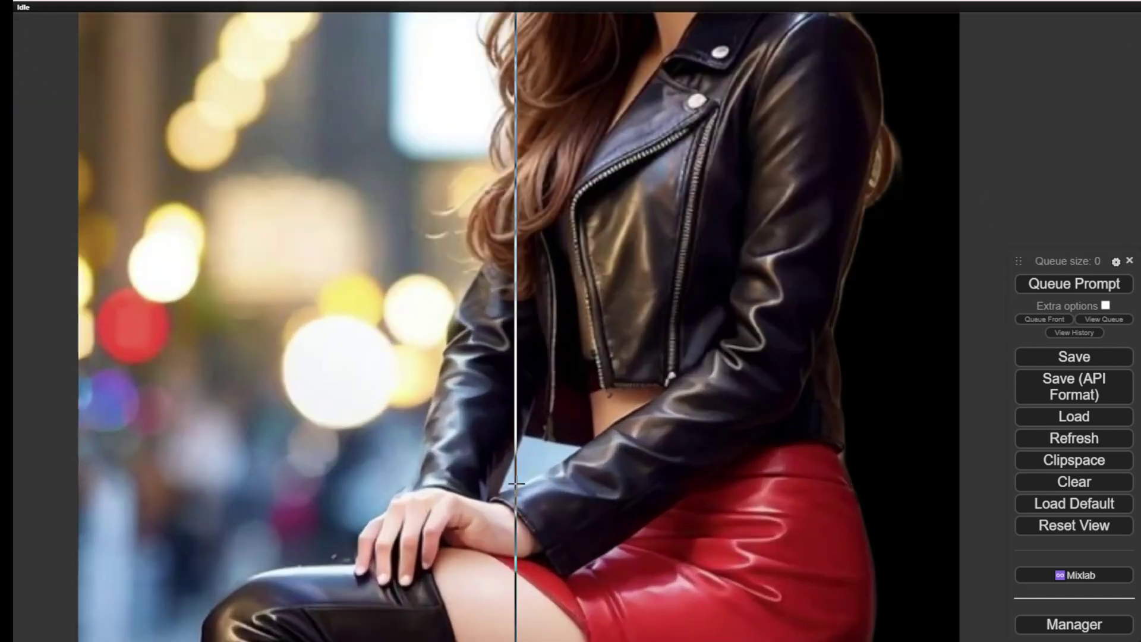
scroll(516, 485, up, 2)
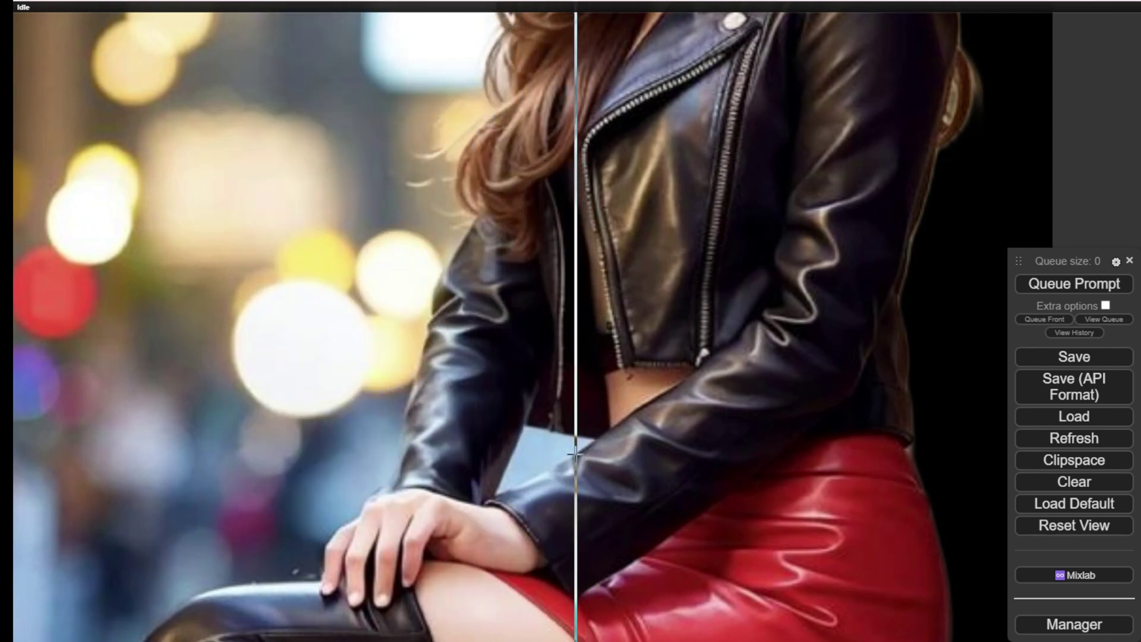
scroll(469, 404, down, 10)
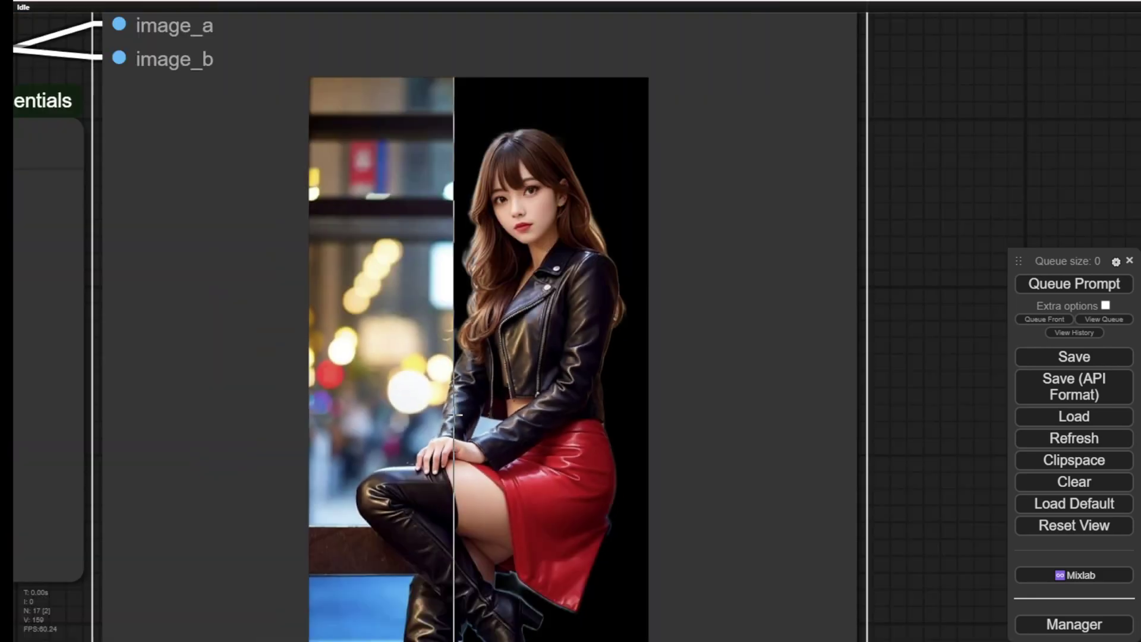
scroll(456, 414, down, 10)
scroll(261, 236, up, 6)
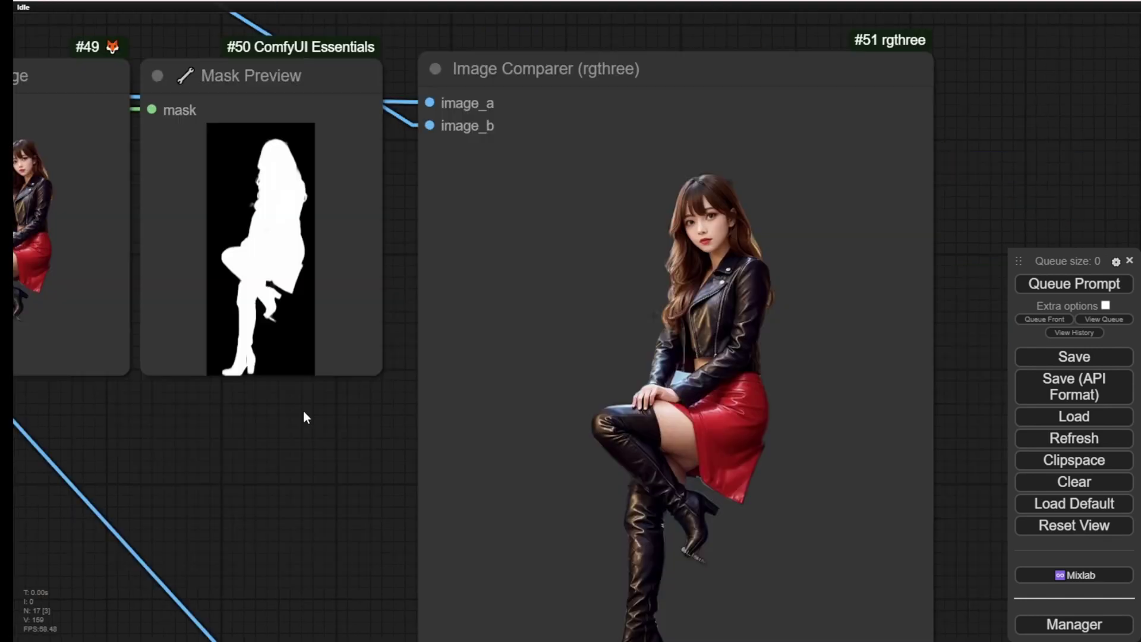
drag(303, 415, 295, 357)
scroll(410, 470, down, 4)
scroll(545, 306, up, 4)
scroll(546, 307, up, 4)
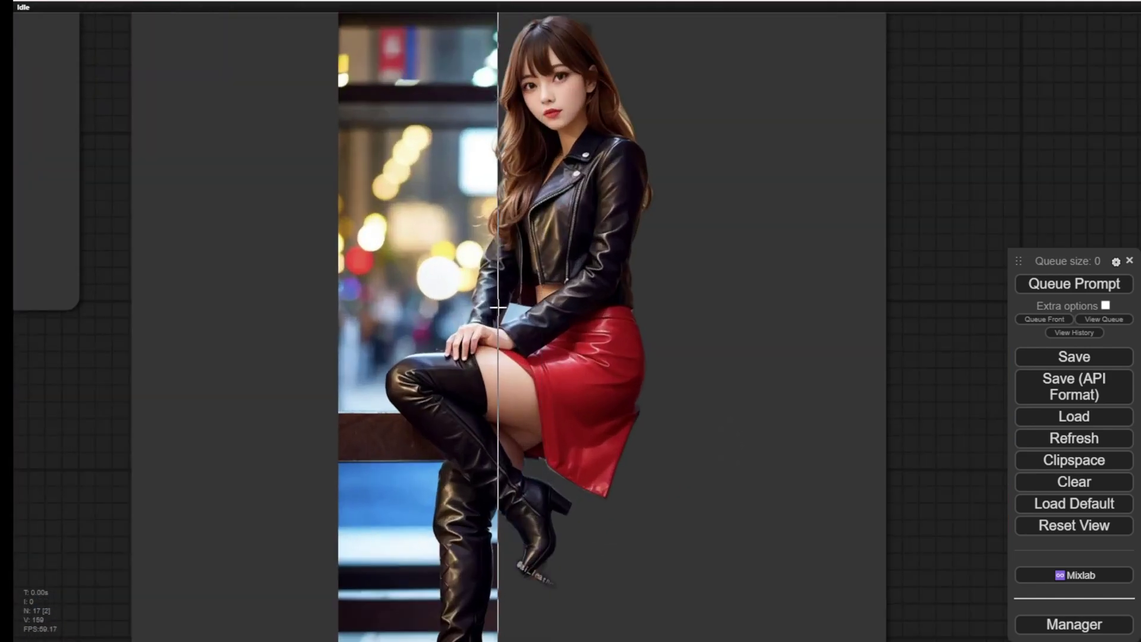
drag(961, 141, 994, 238)
scroll(738, 226, up, 3)
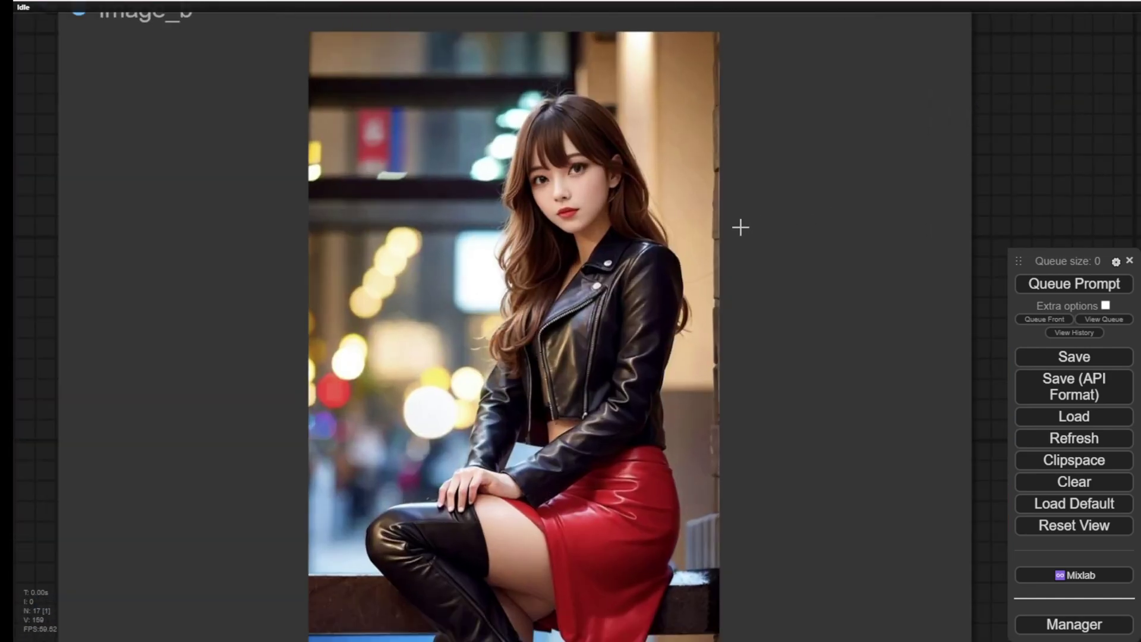
scroll(675, 227, up, 3)
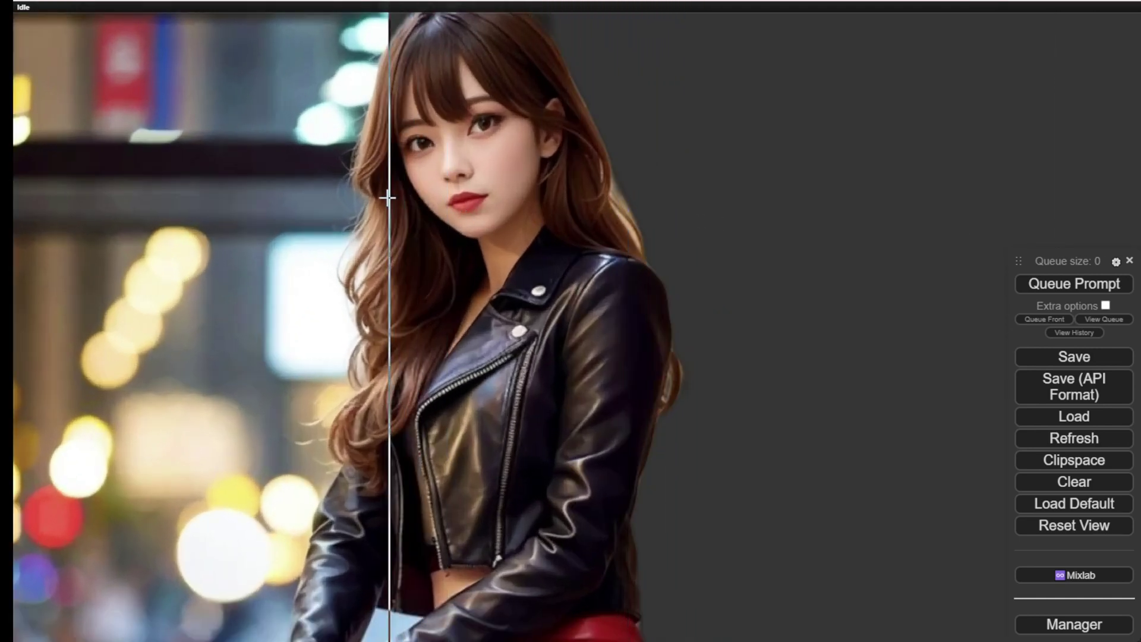
scroll(341, 196, up, 5)
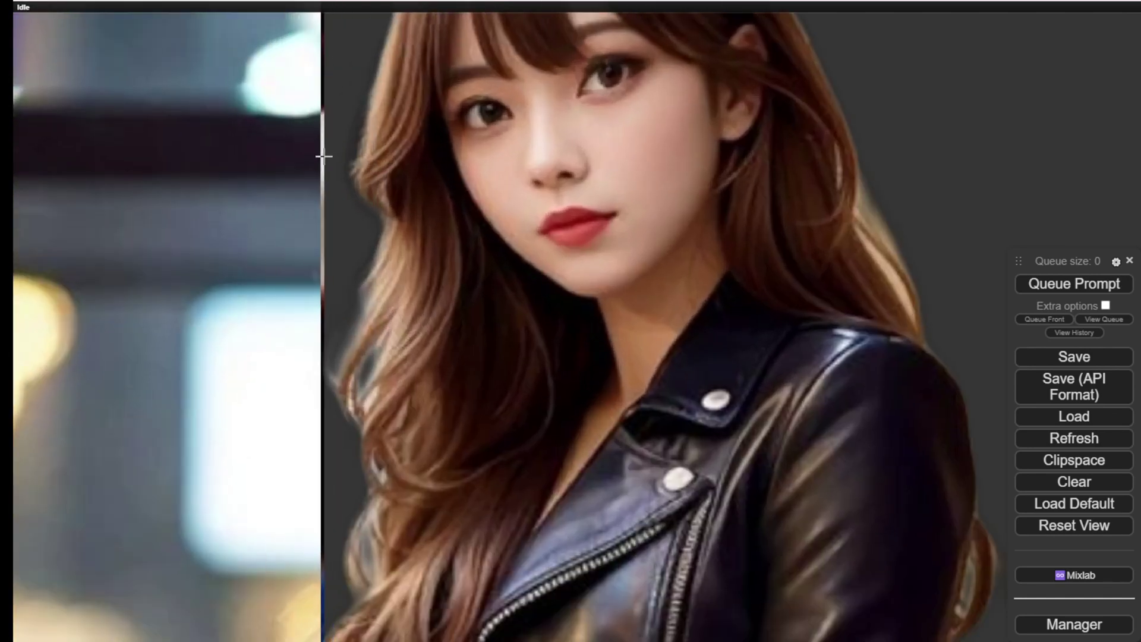
scroll(577, 357, down, 3)
scroll(438, 333, up, 3)
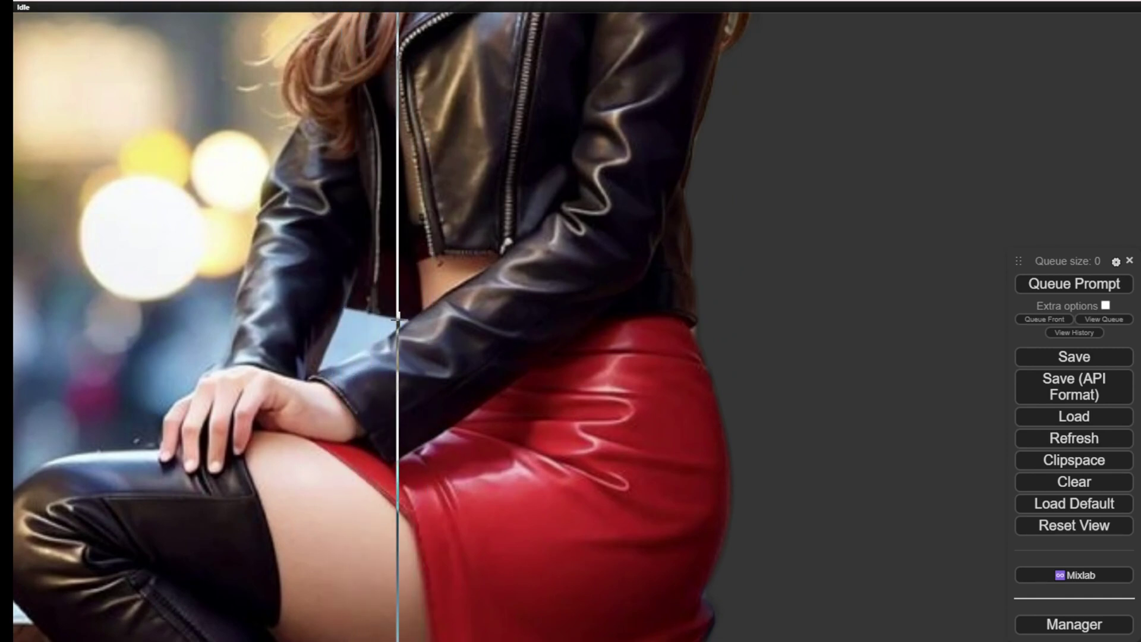
scroll(439, 369, down, 3)
scroll(499, 351, up, 2)
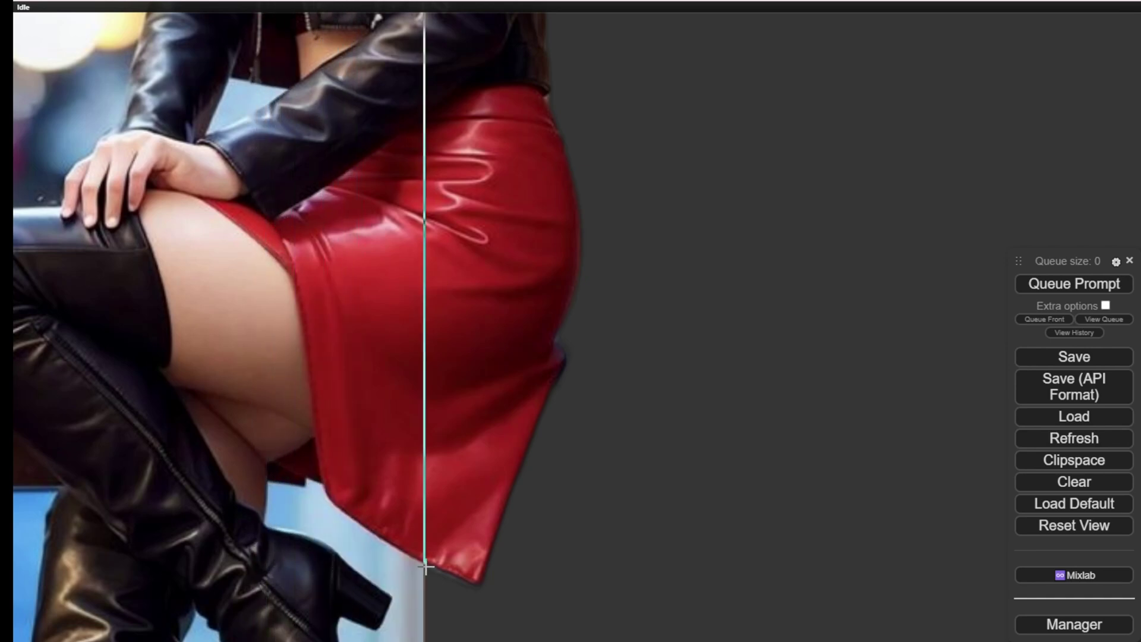
scroll(501, 560, down, 10)
scroll(502, 561, down, 5)
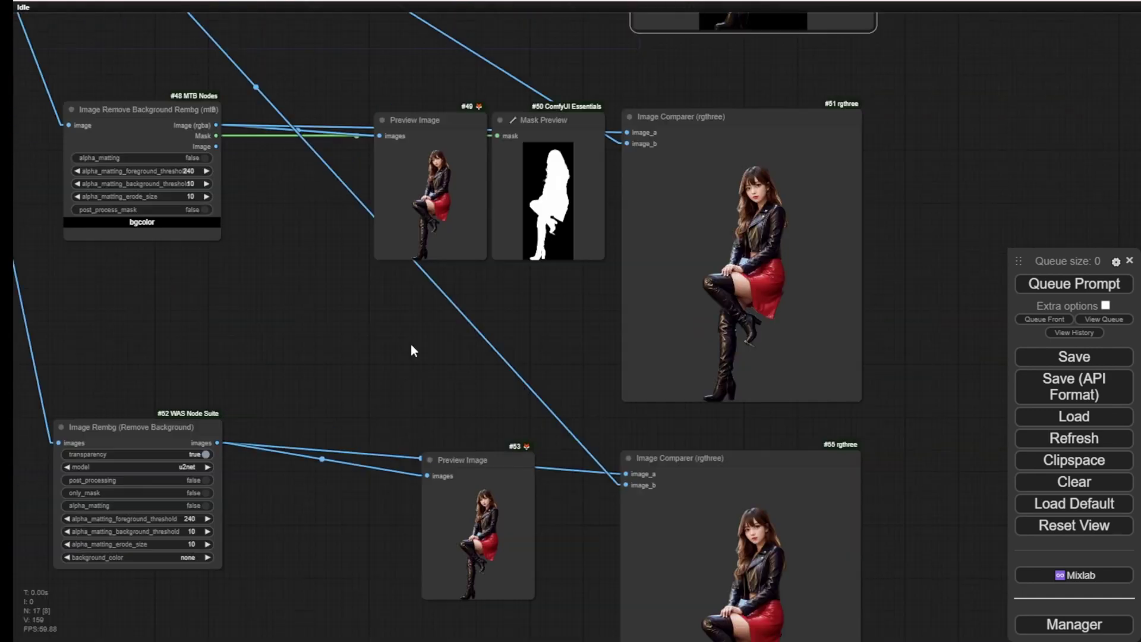
drag(411, 344, 491, 386)
scroll(423, 369, up, 3)
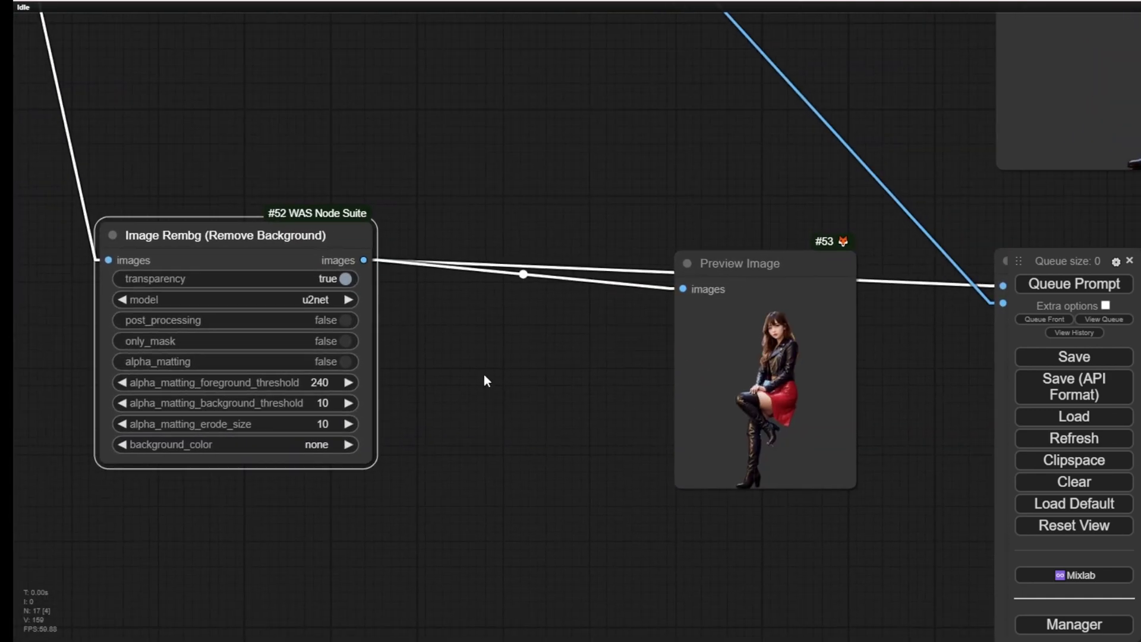
click(316, 299)
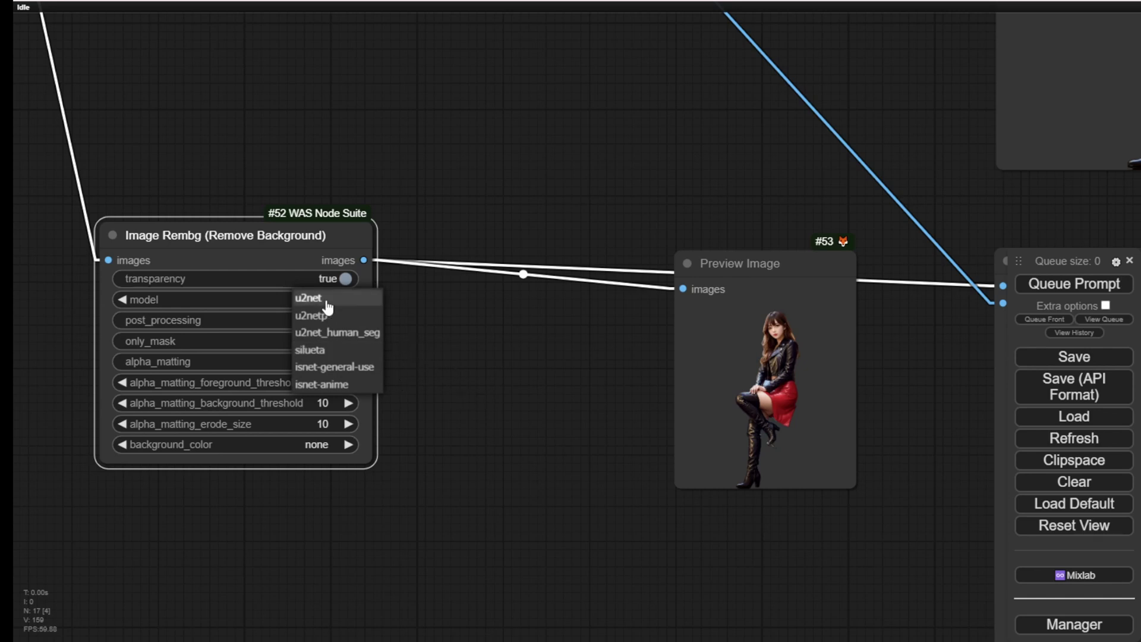
click(480, 418)
scroll(568, 398, down, 4)
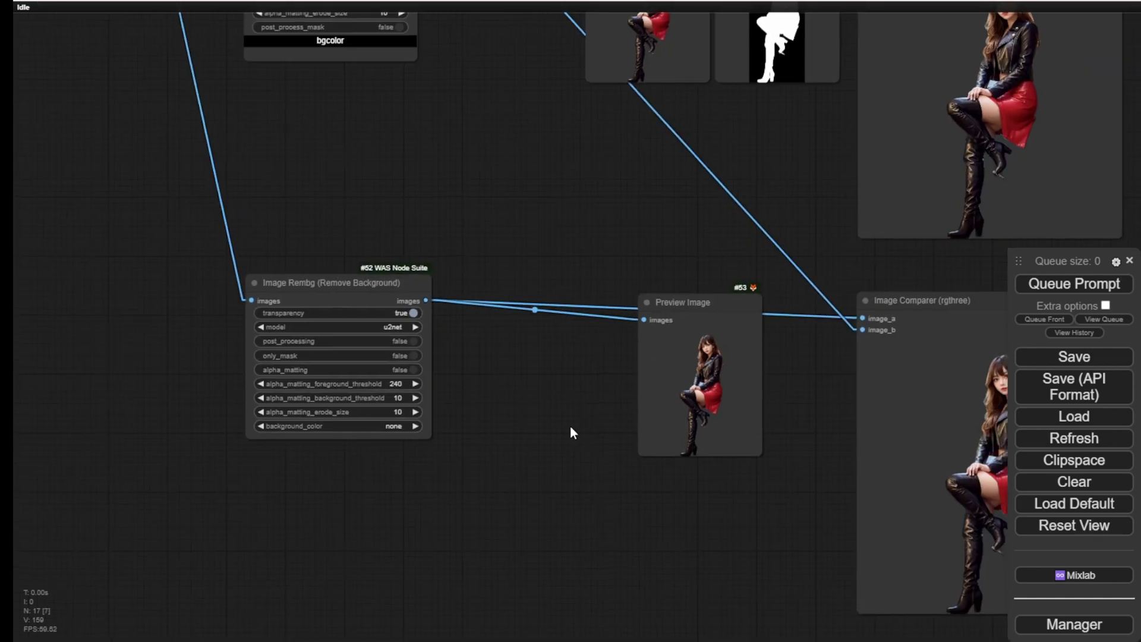
drag(569, 426, 182, 424)
drag(449, 465, 186, 502)
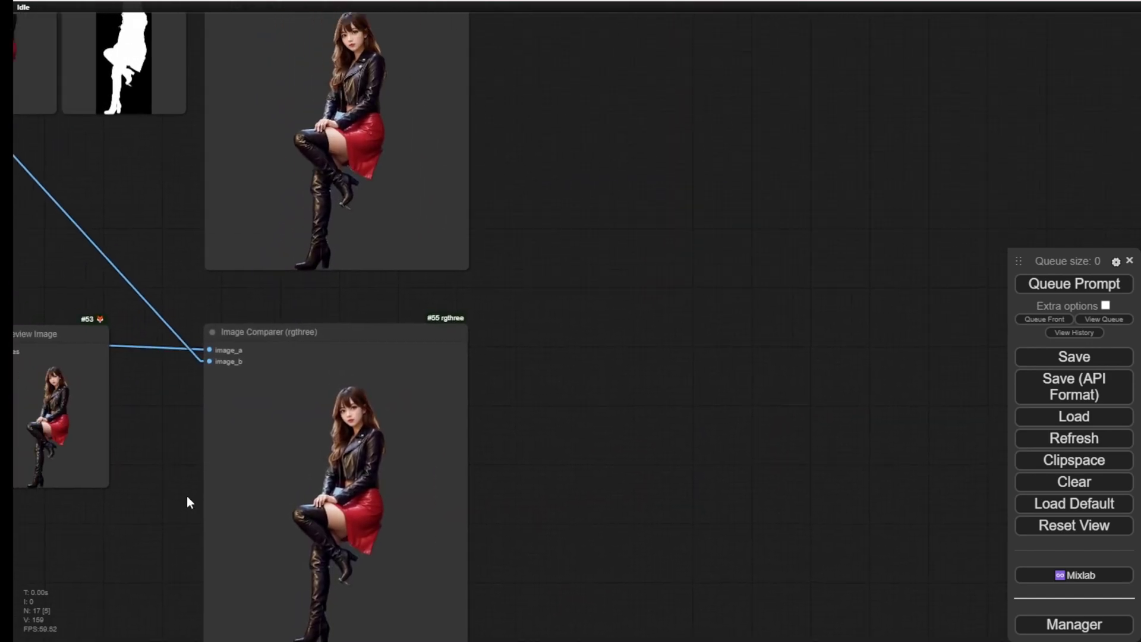
scroll(351, 517, up, 7)
scroll(354, 525, up, 3)
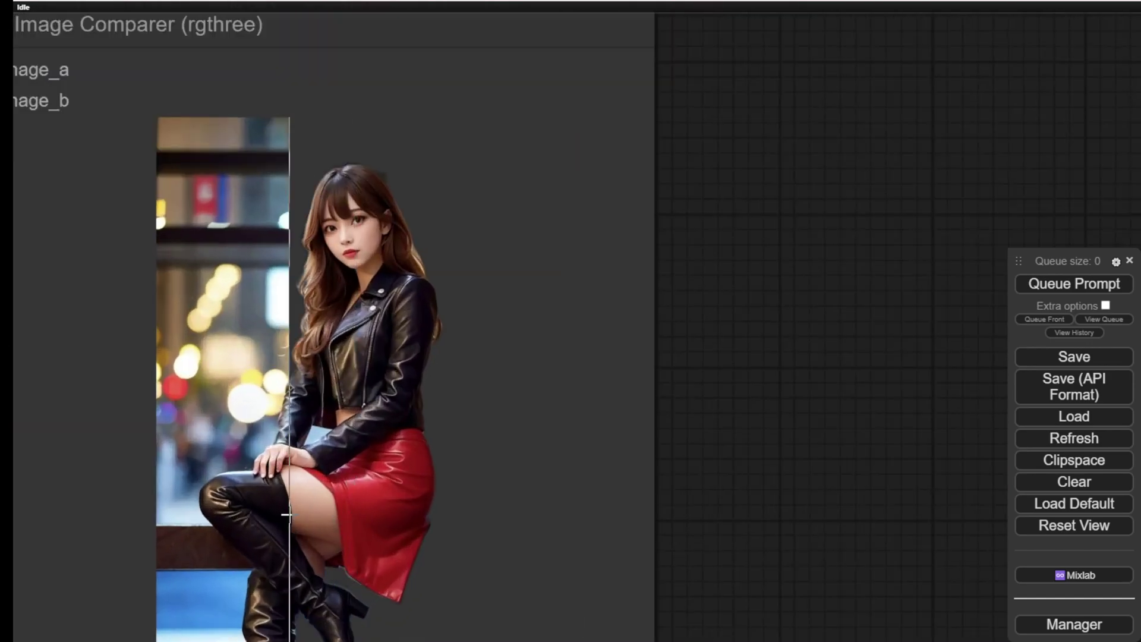
scroll(303, 467, up, 2)
scroll(303, 467, up, 1)
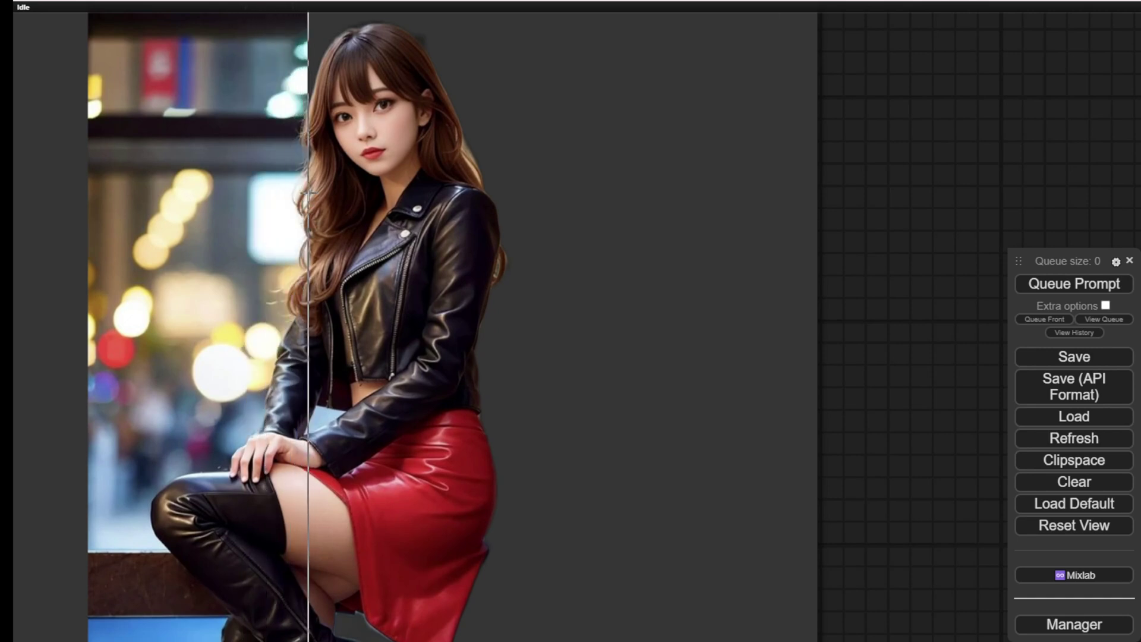
scroll(308, 194, up, 8)
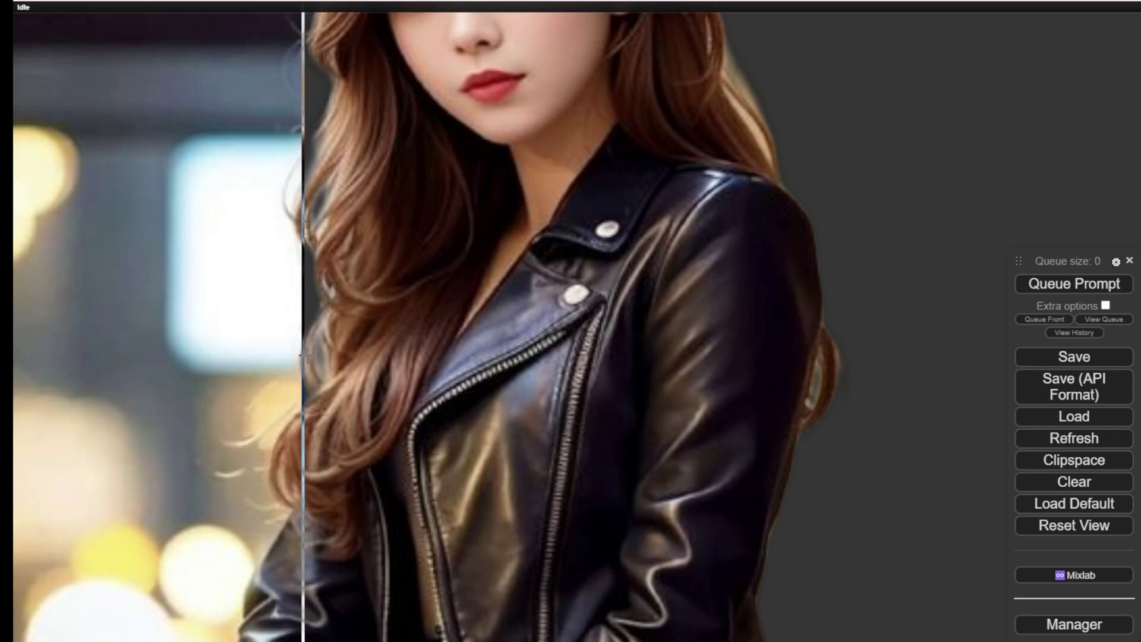
scroll(238, 361, down, 5)
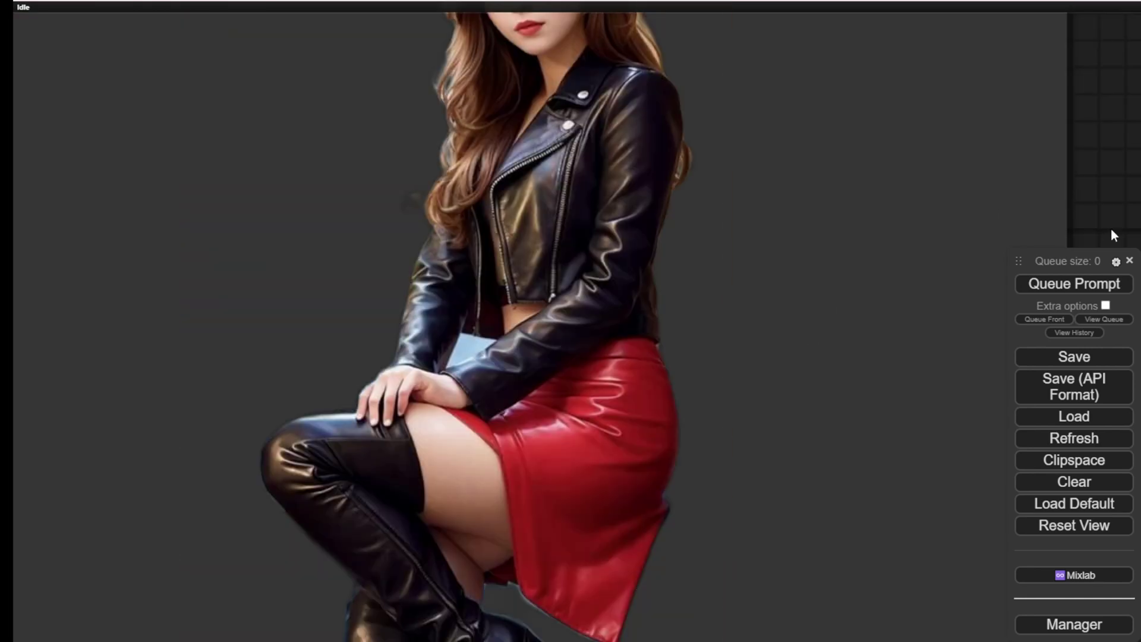
drag(1110, 232, 945, 153)
scroll(542, 444, up, 4)
scroll(529, 448, up, 3)
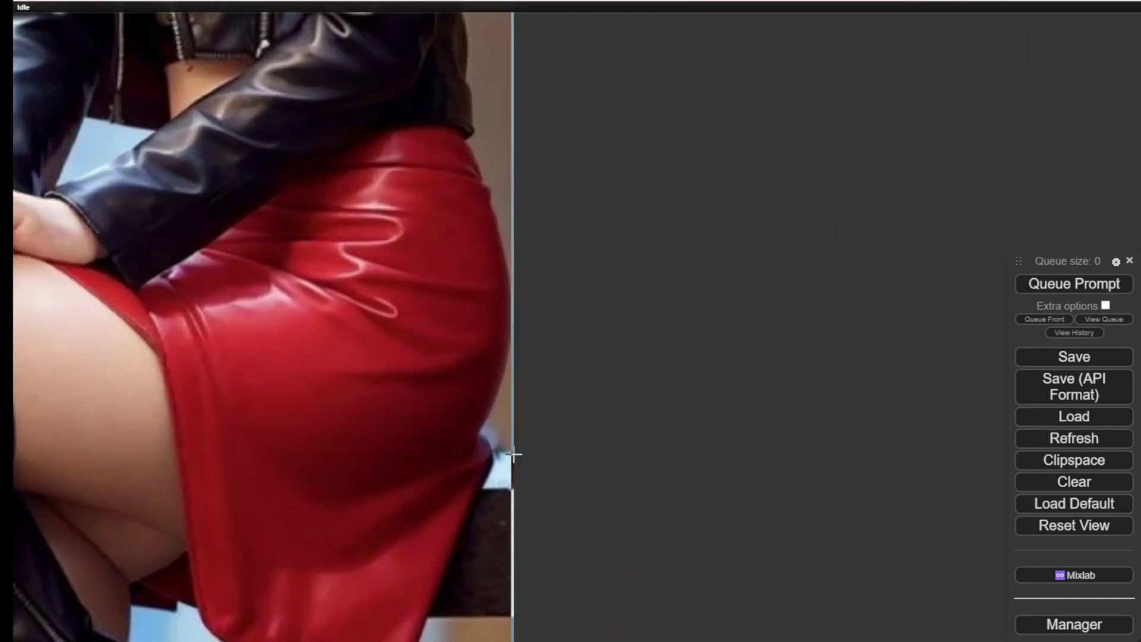
scroll(389, 544, down, 3)
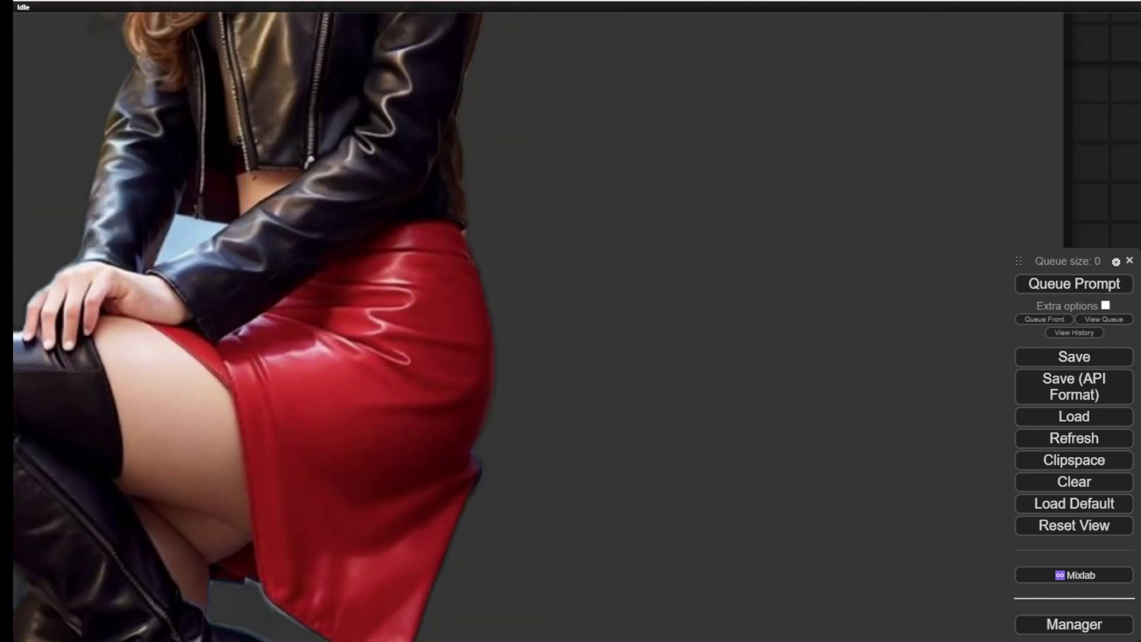
drag(1101, 177, 1138, 42)
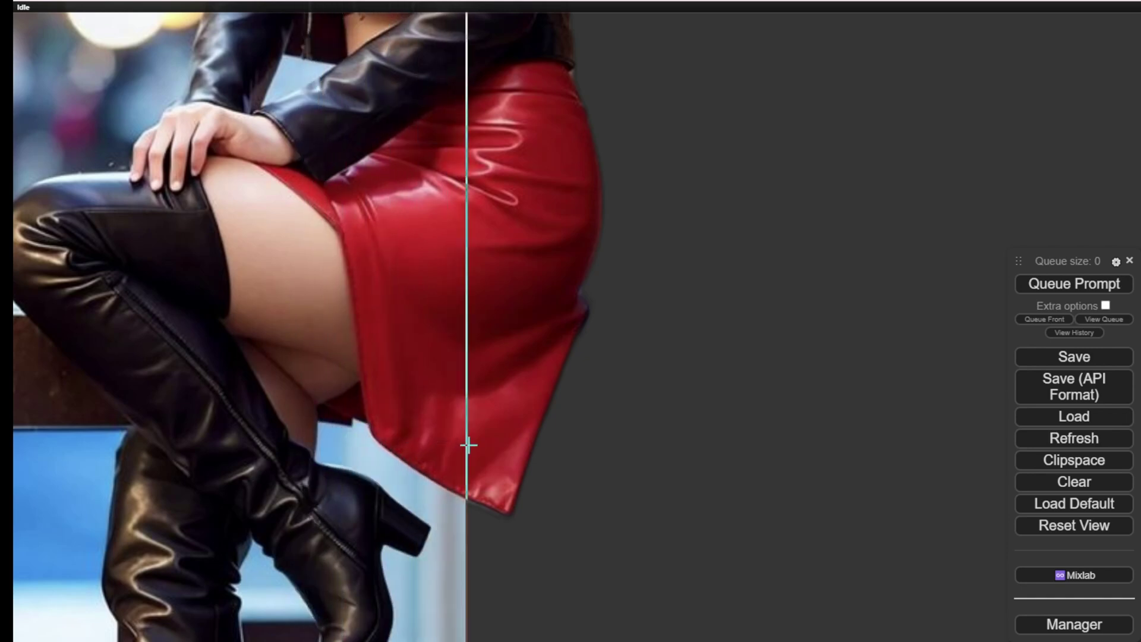
Pan across the RemBG Session branch and nudge Image Remove Background up and to the right
scroll(815, 294, down, 15)
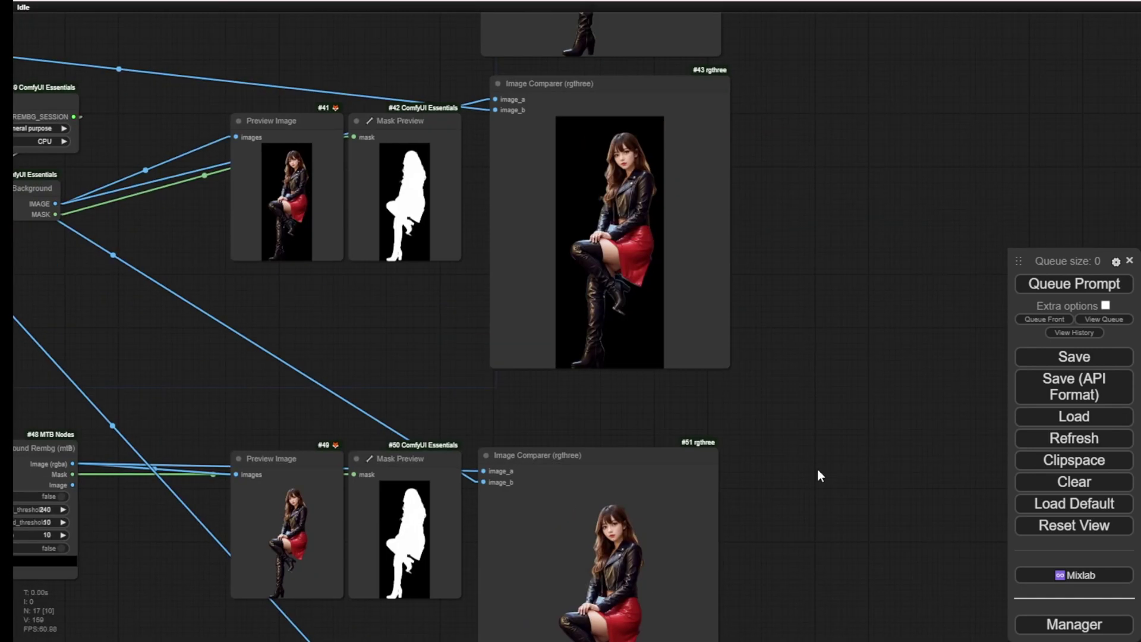
drag(812, 367, 782, 592)
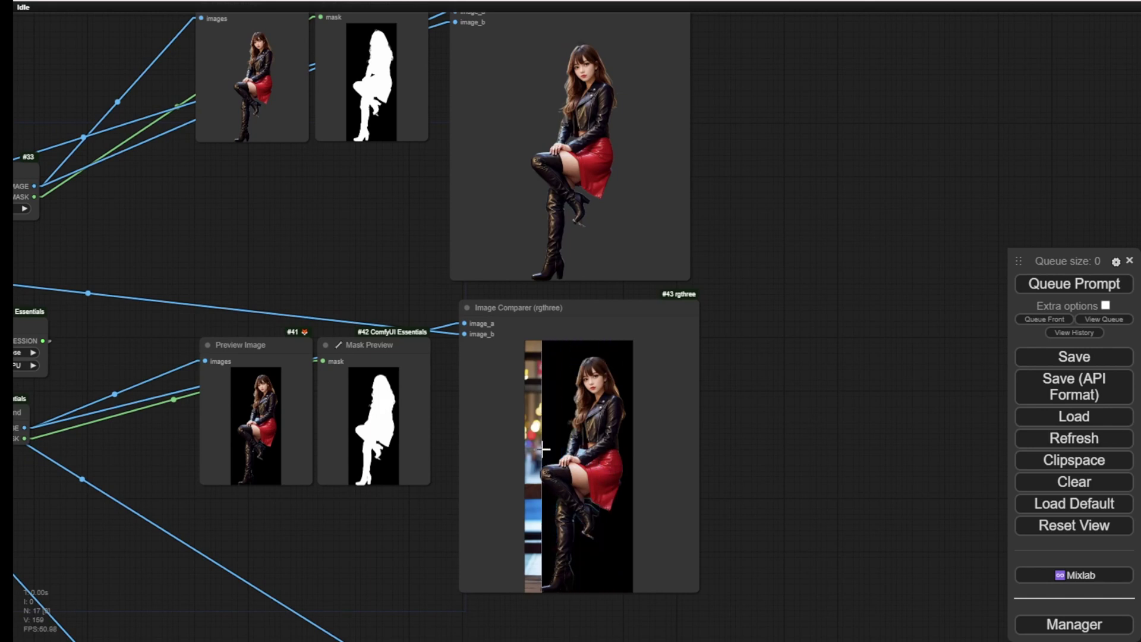
drag(334, 275, 560, 301)
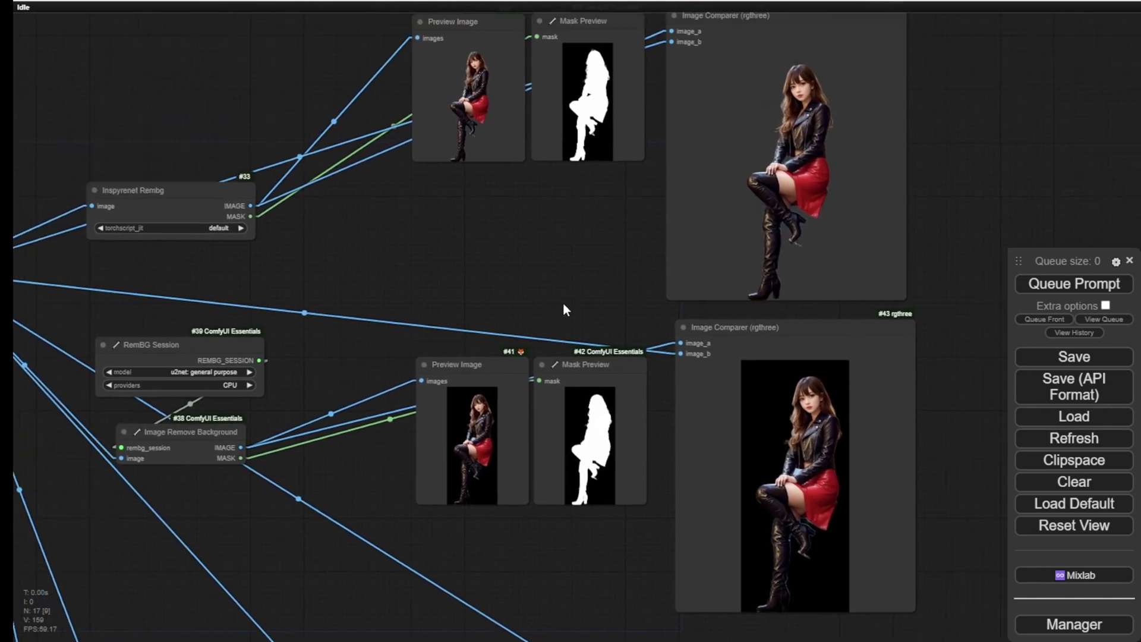
scroll(238, 375, up, 7)
scroll(260, 337, up, 2)
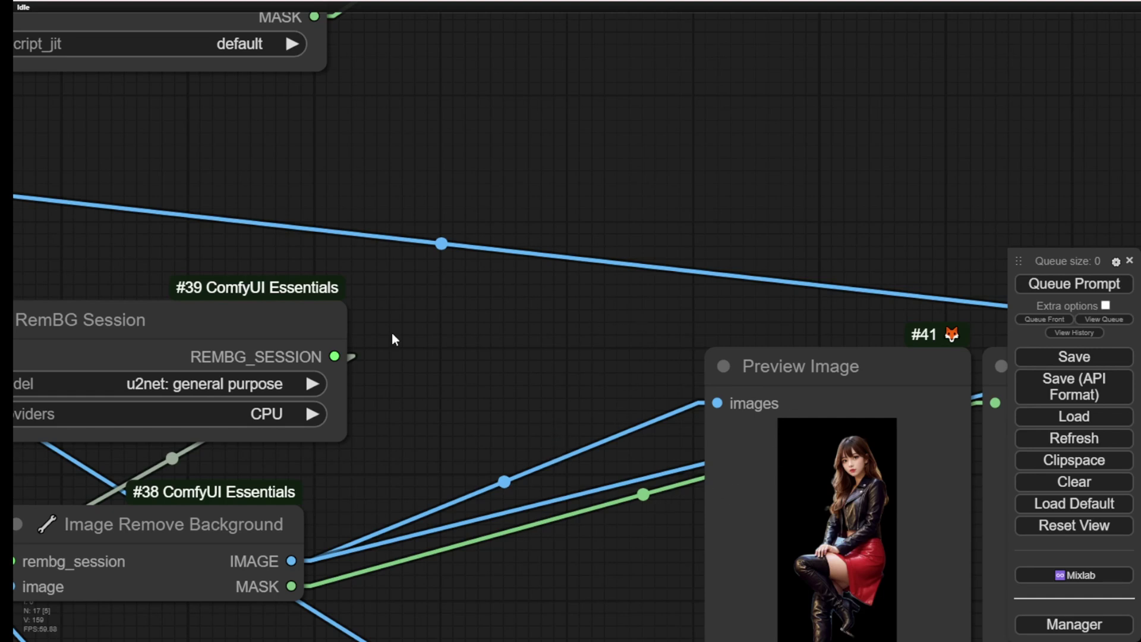
drag(470, 416, 305, 277)
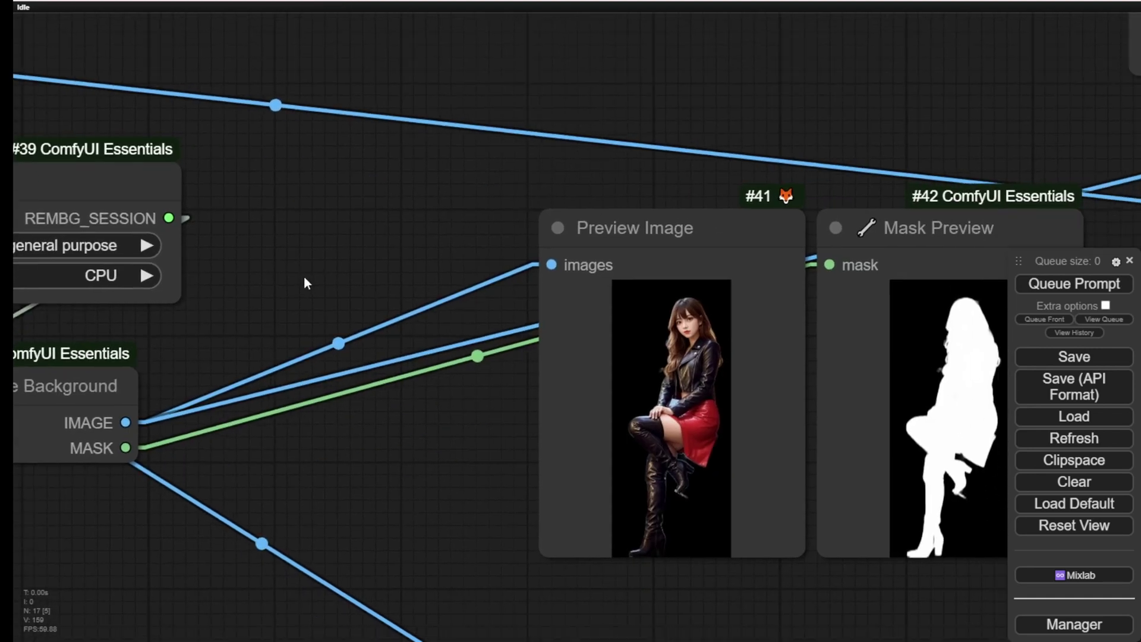
drag(414, 464, 700, 452)
drag(372, 400, 437, 391)
drag(638, 464, 241, 403)
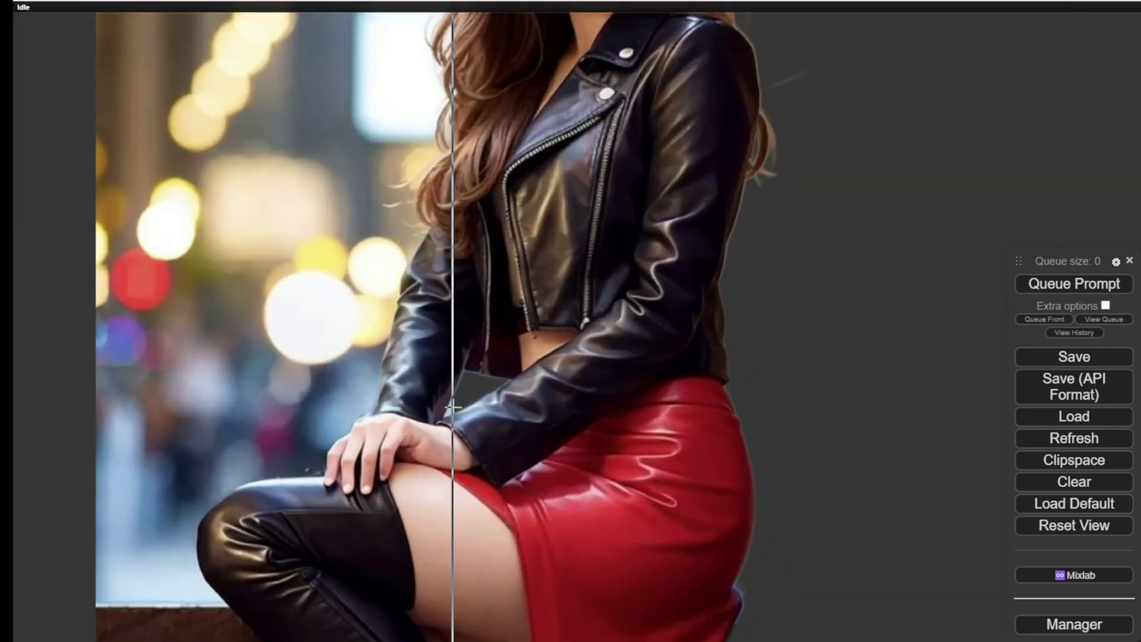
scroll(416, 416, up, 3)
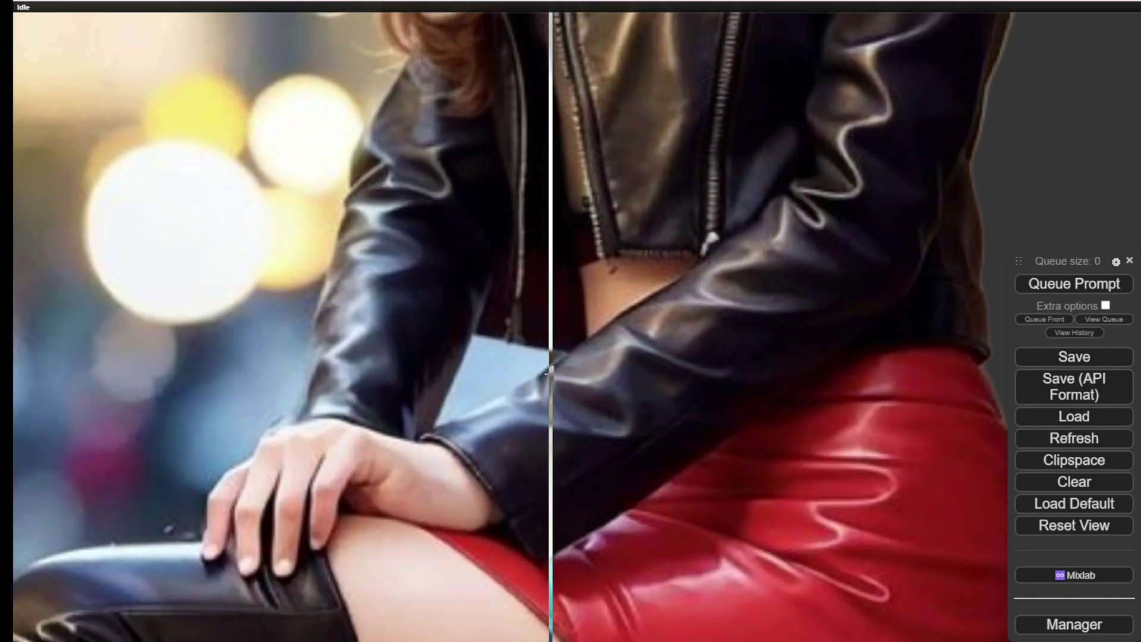
scroll(549, 372, down, 2)
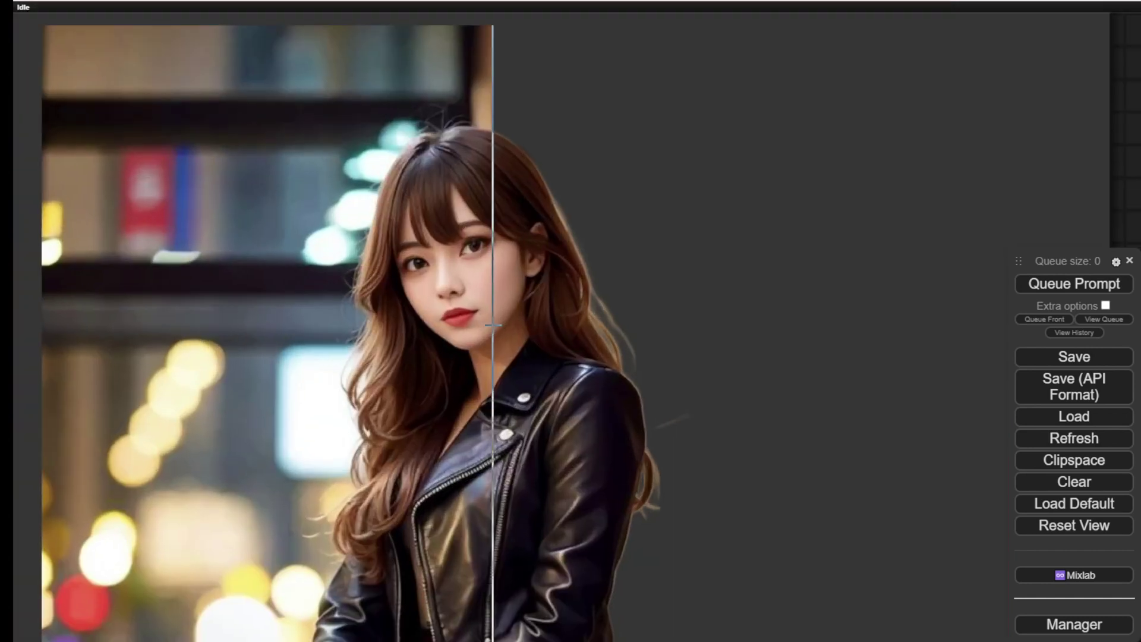
scroll(346, 286, up, 2)
scroll(321, 273, up, 3)
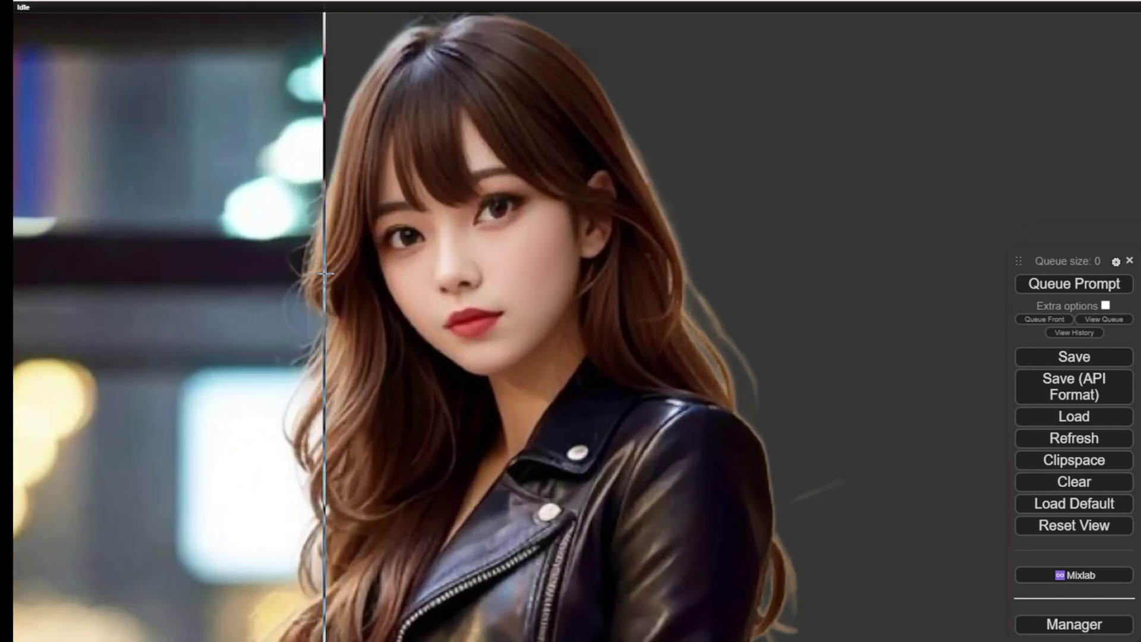
scroll(324, 273, up, 1)
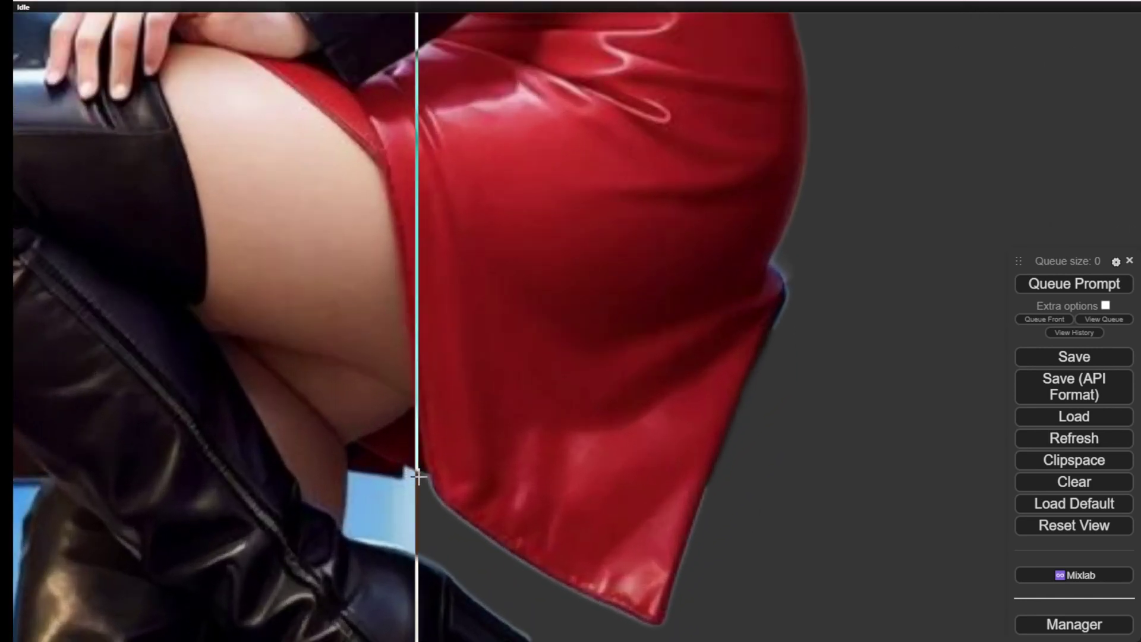
scroll(418, 476, up, 1)
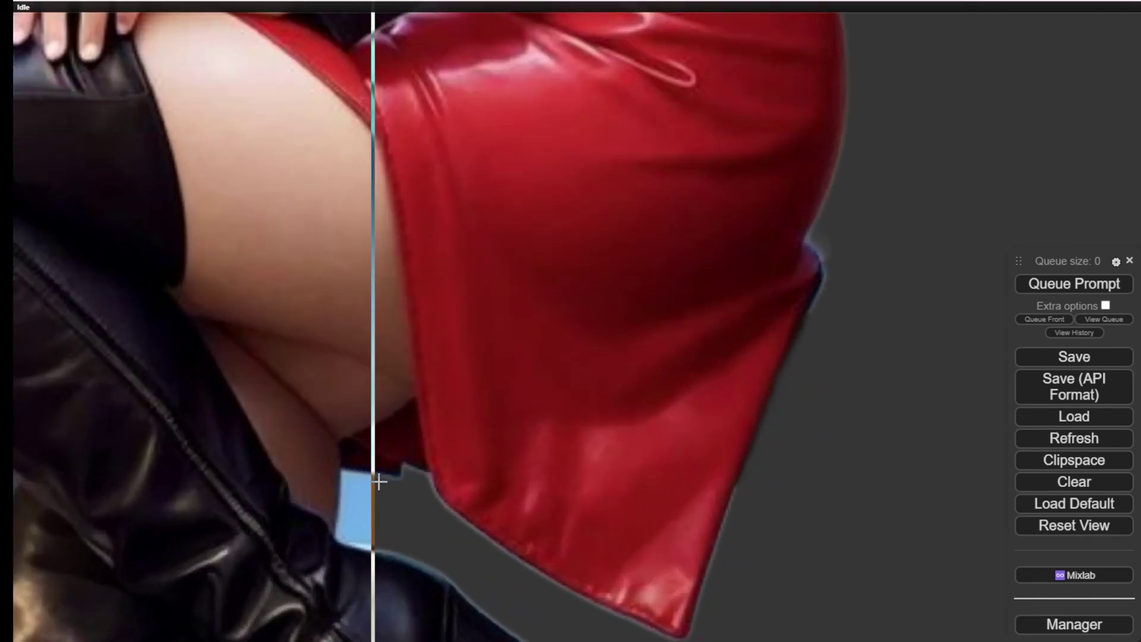
scroll(633, 555, down, 2)
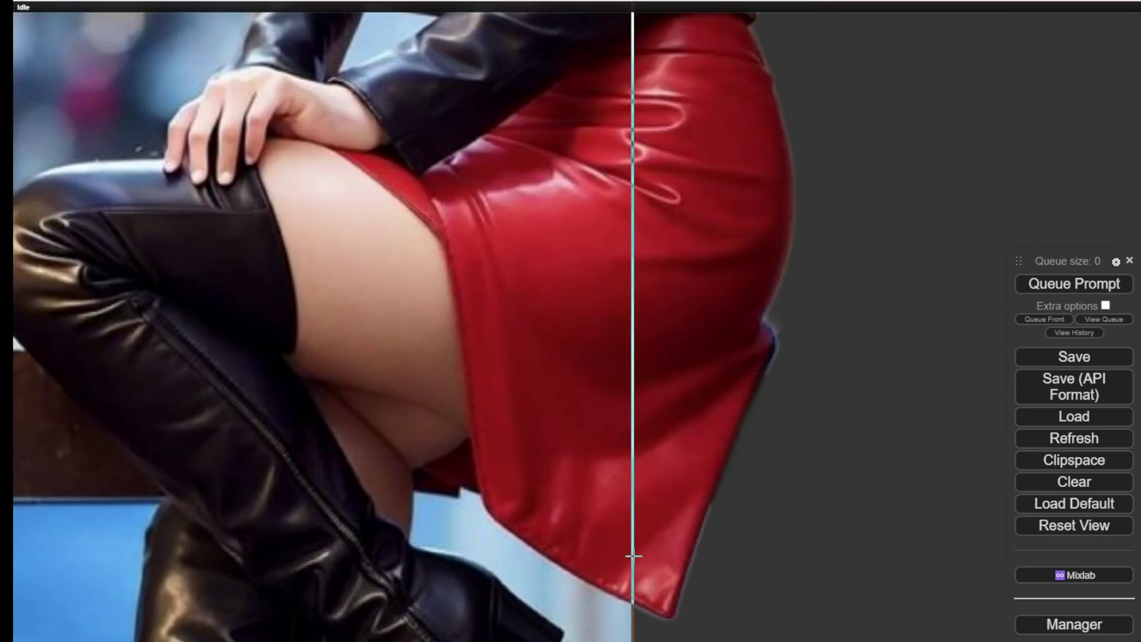
scroll(632, 556, down, 1)
scroll(332, 499, down, 1)
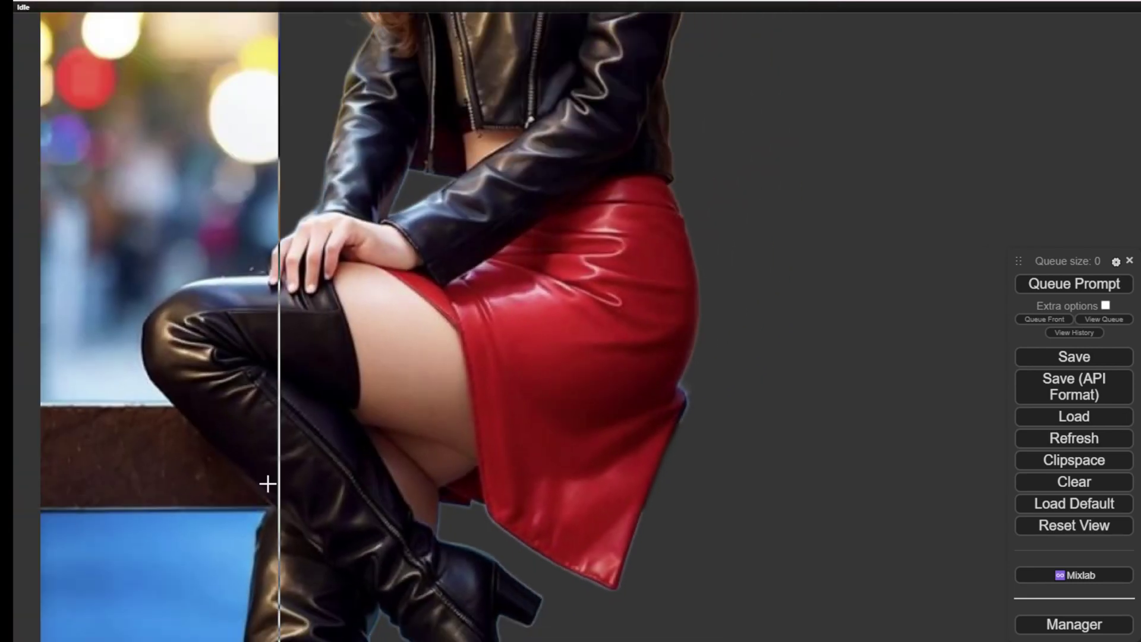
scroll(136, 471, down, 1)
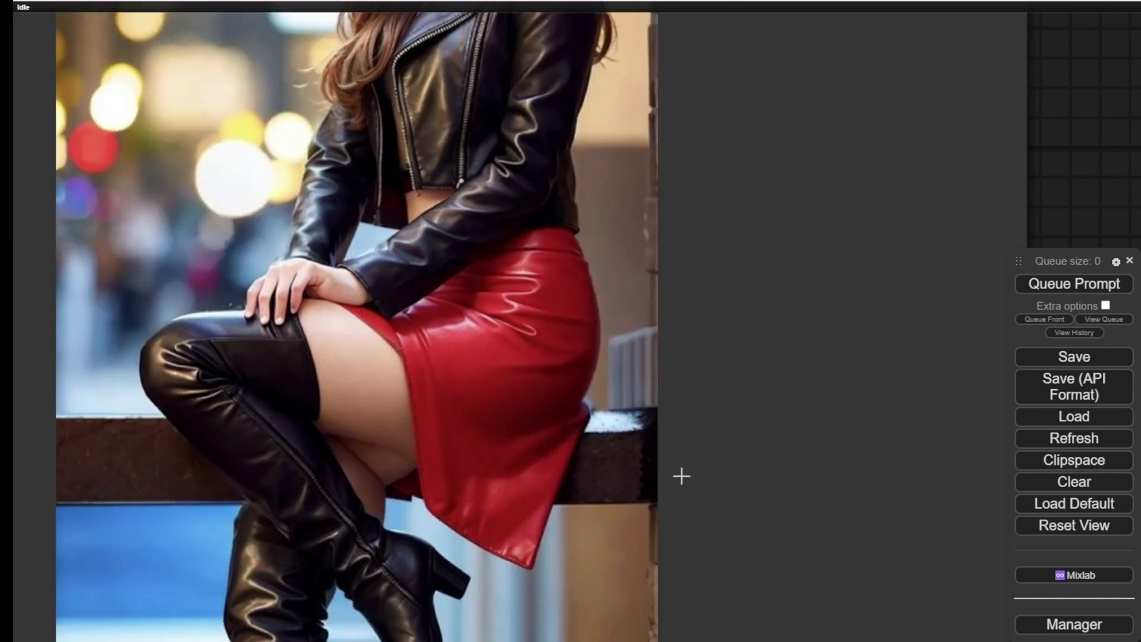
scroll(620, 454, up, 5)
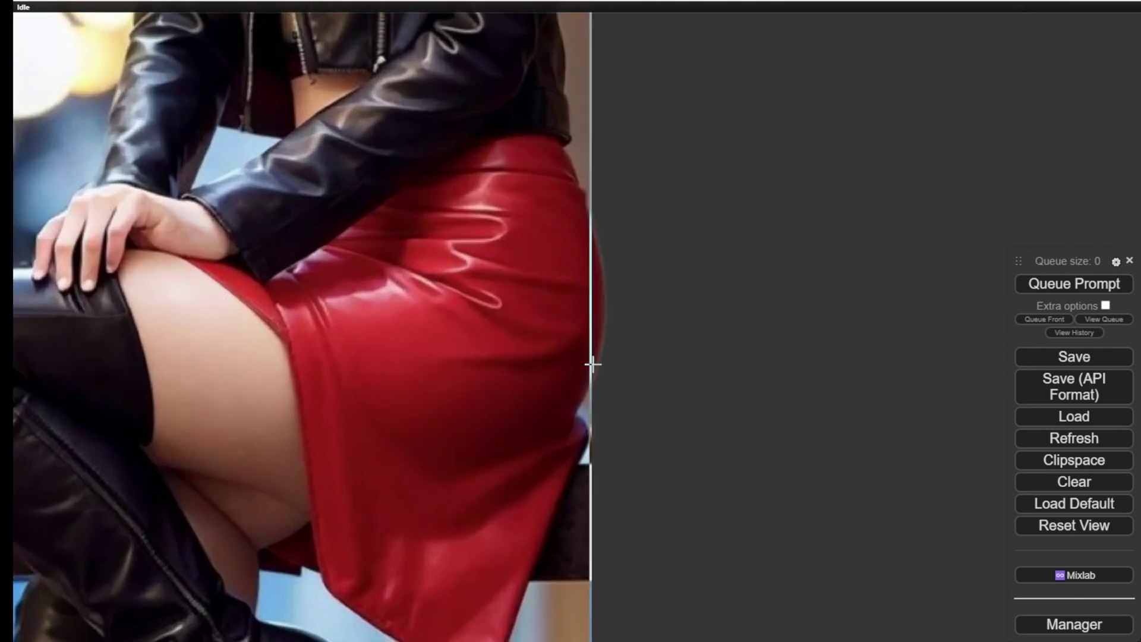
scroll(283, 237, down, 5)
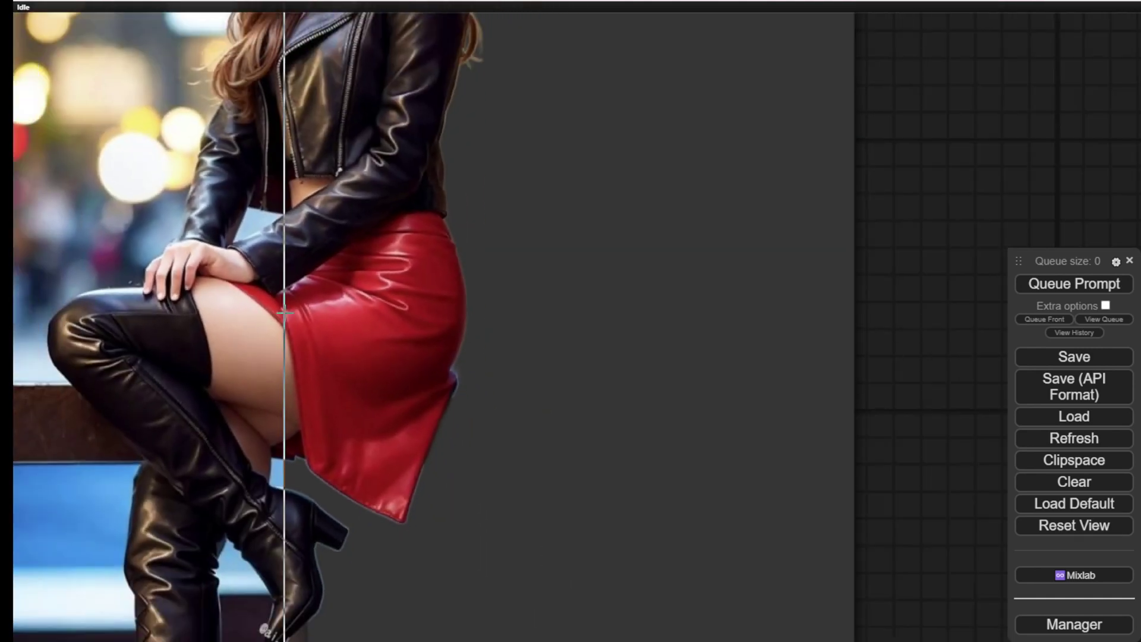
scroll(549, 225, down, 6)
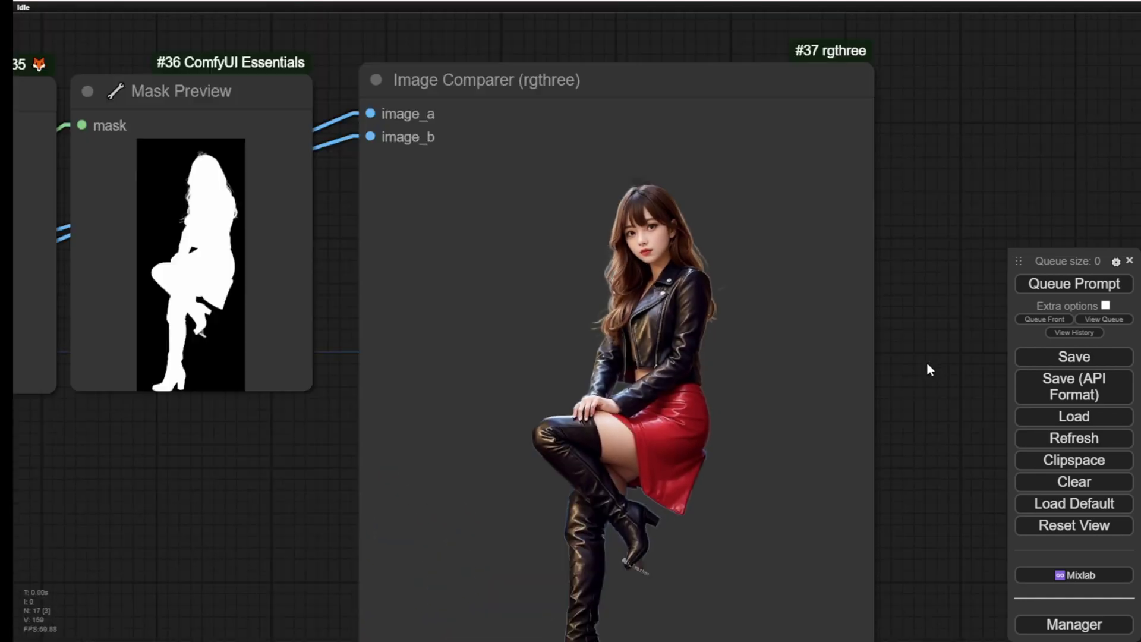
drag(189, 463, 850, 351)
scroll(456, 210, up, 3)
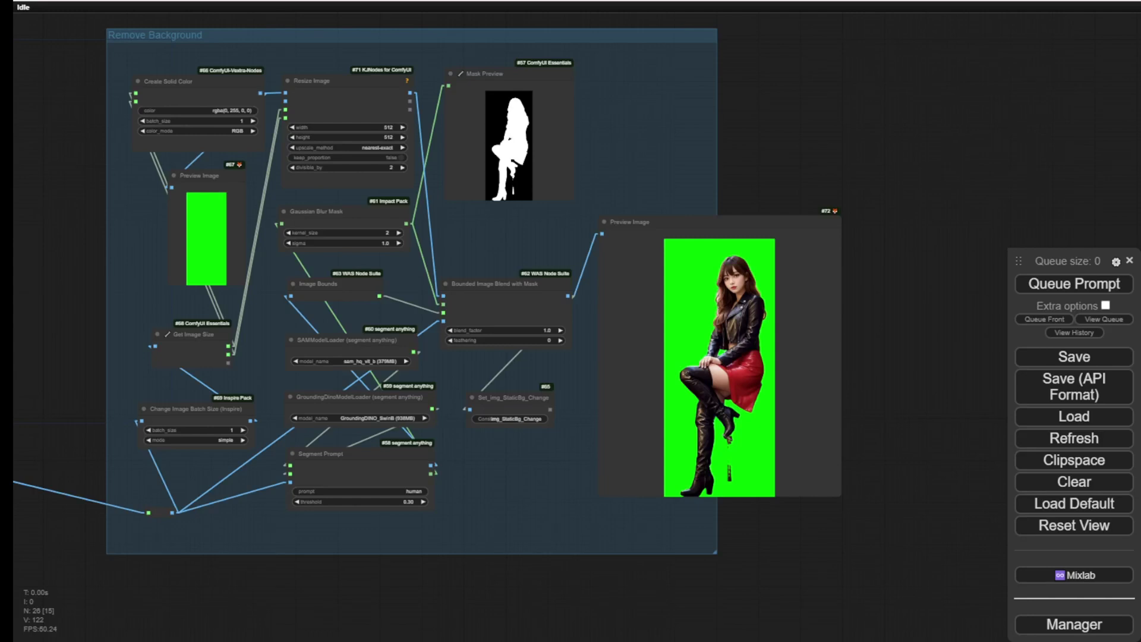
scroll(413, 538, up, 3)
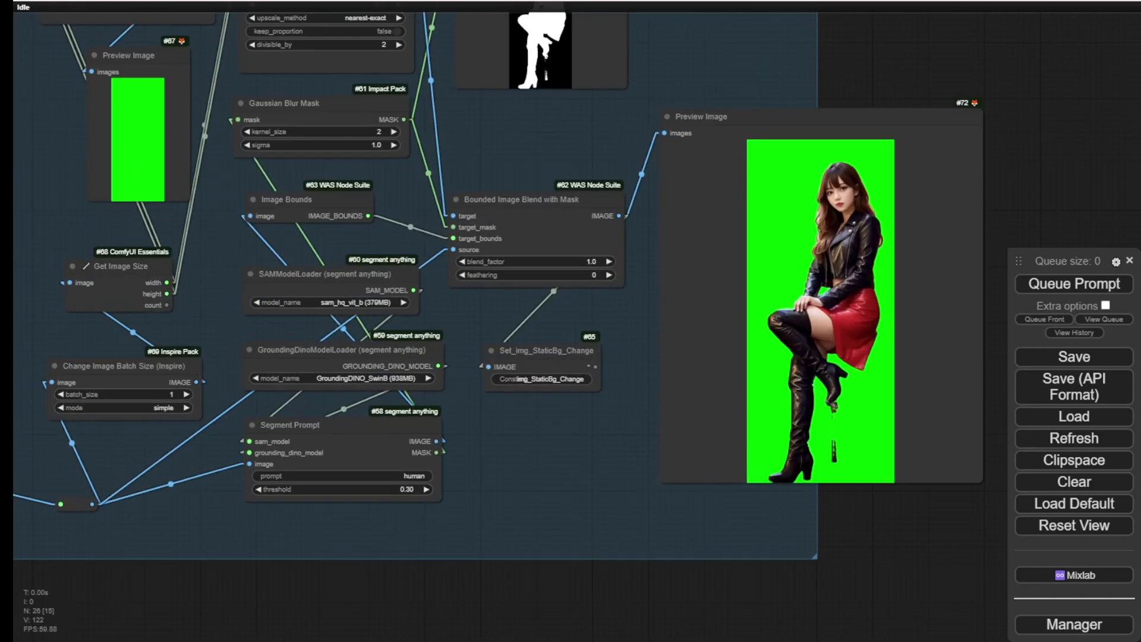
drag(312, 460, 313, 521)
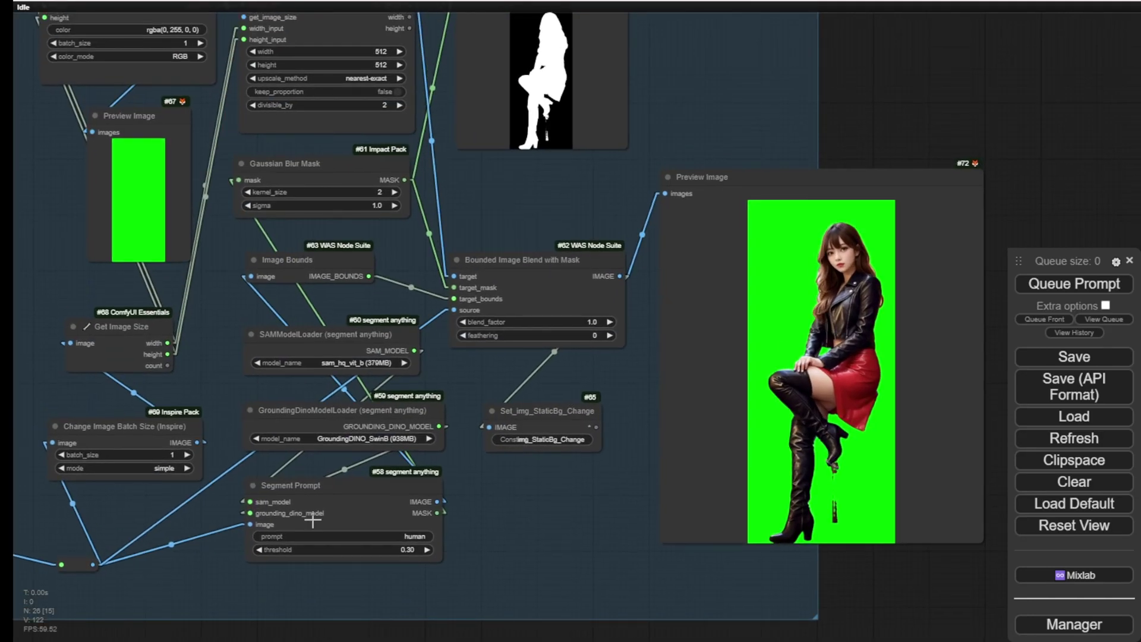
scroll(307, 499, up, 3)
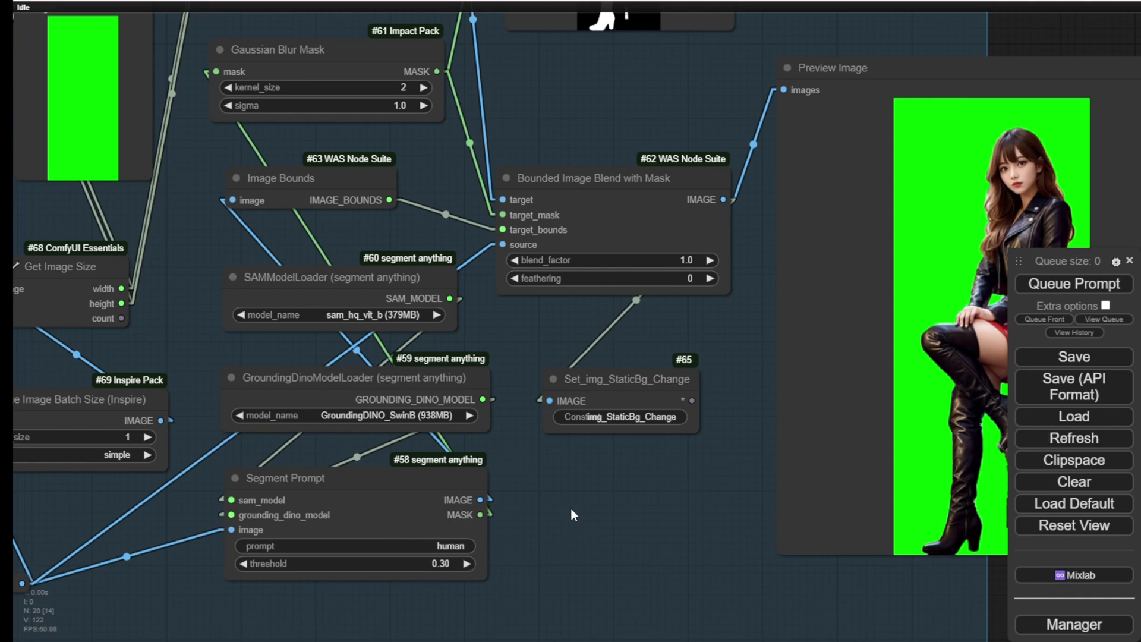
drag(574, 500, 621, 610)
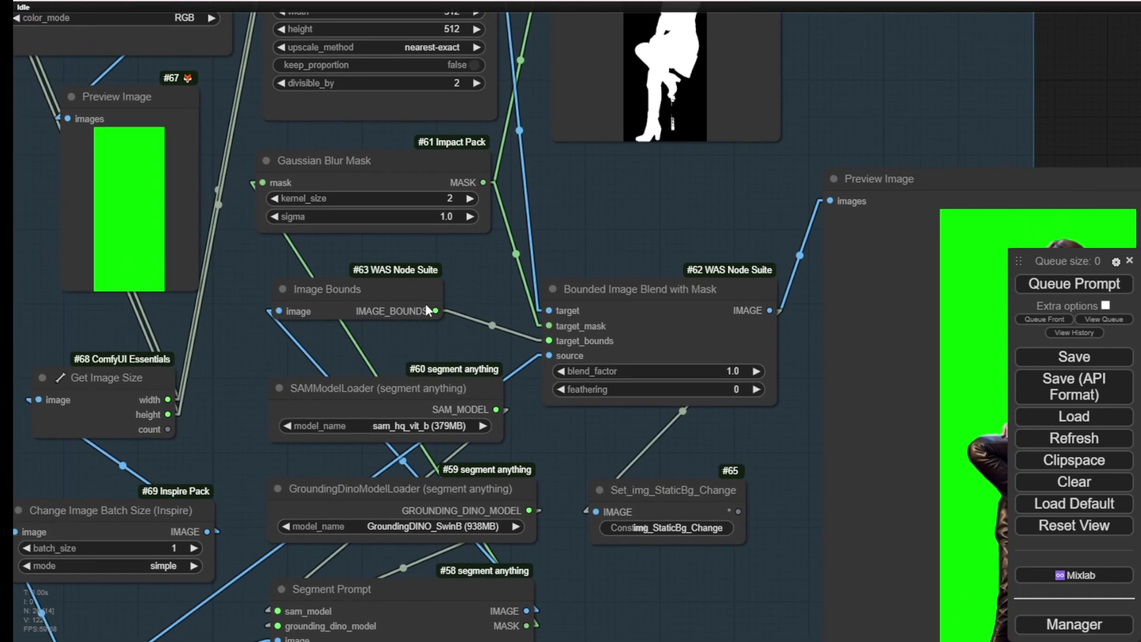
drag(593, 220, 586, 337)
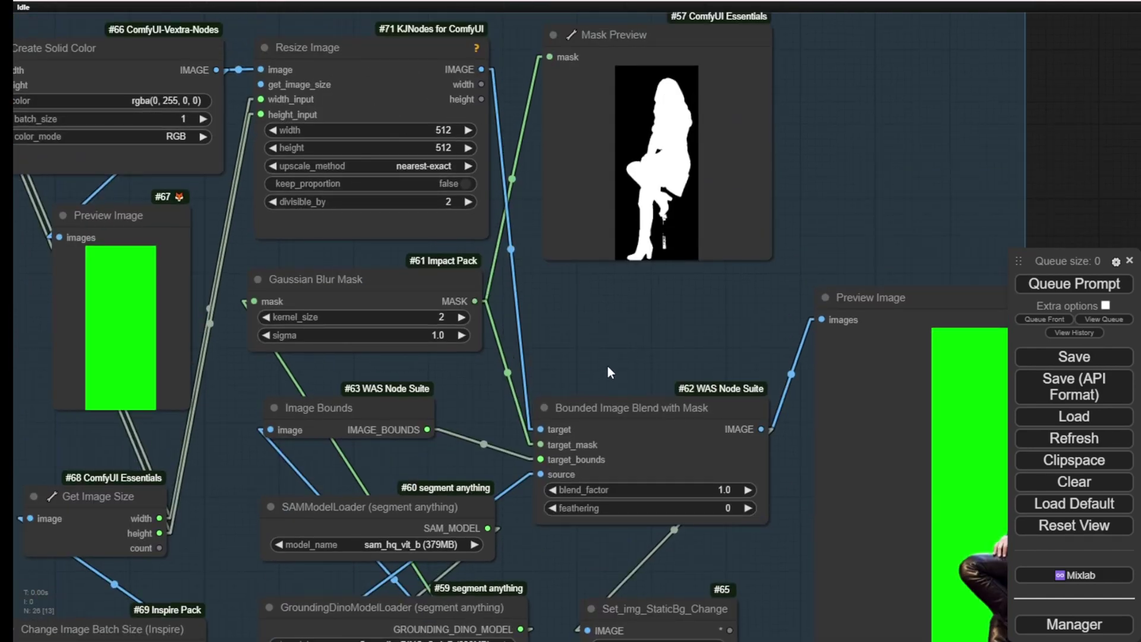
scroll(607, 366, down, 3)
drag(958, 209, 885, 64)
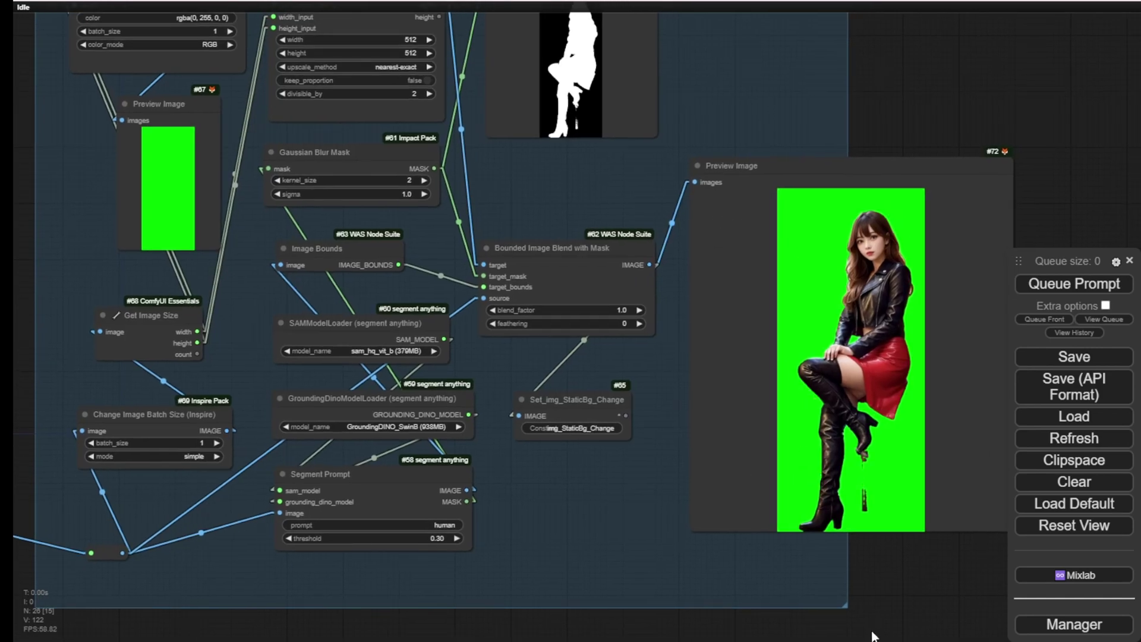
Move the SAMModelLoader, Segment Prompt and GroundingDinoModelLoader nodes toward the group's bottom
scroll(966, 109, down, 3)
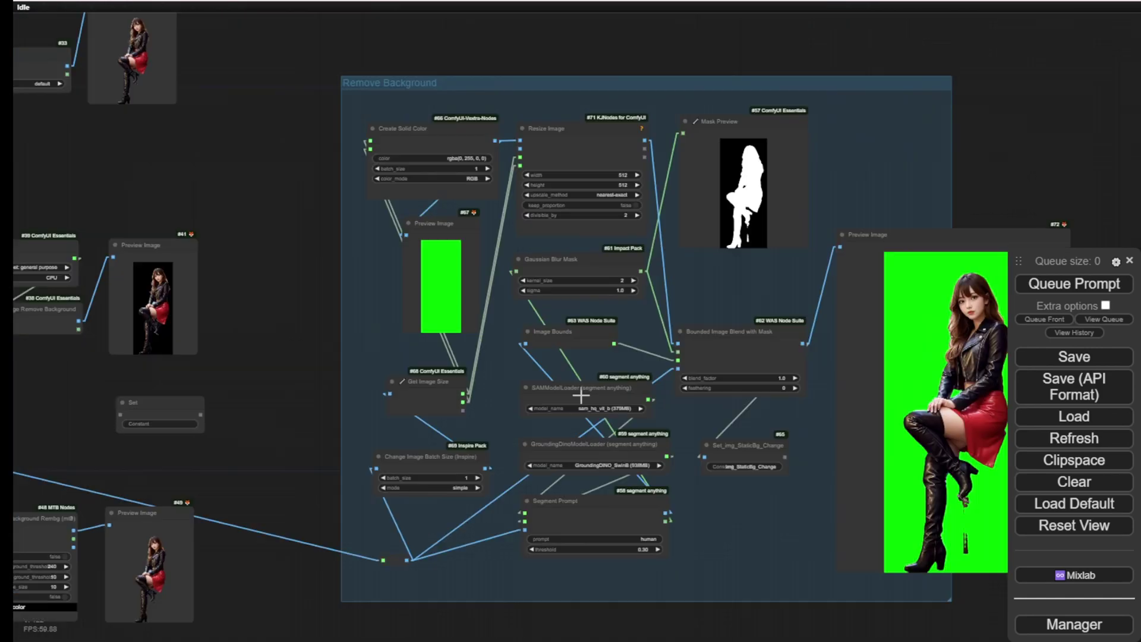
drag(582, 392, 465, 583)
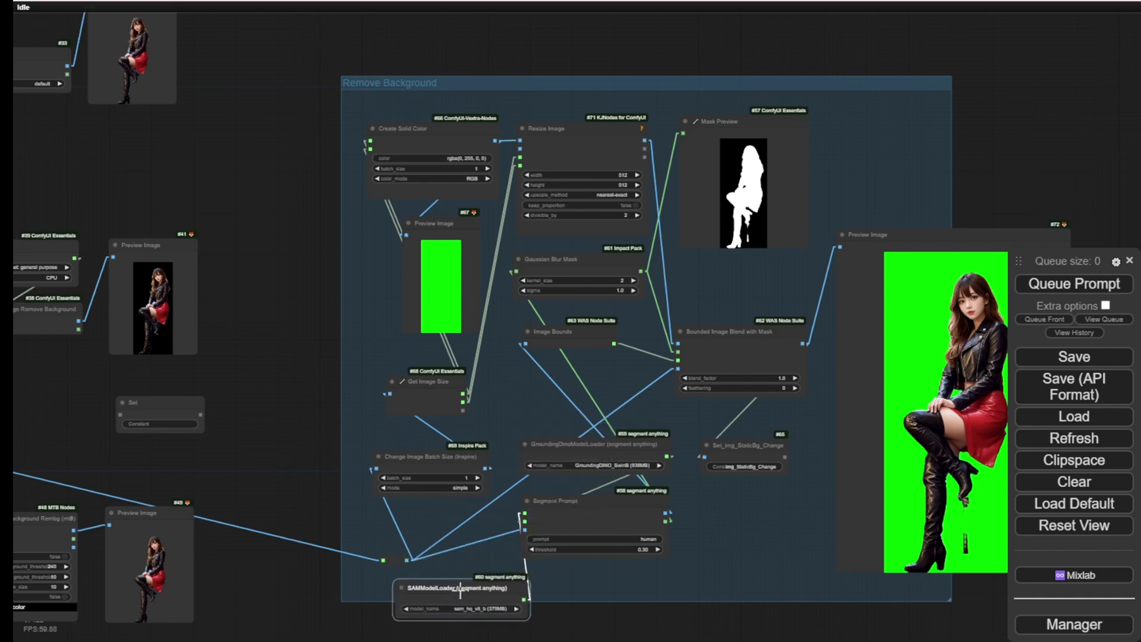
drag(568, 504, 614, 536)
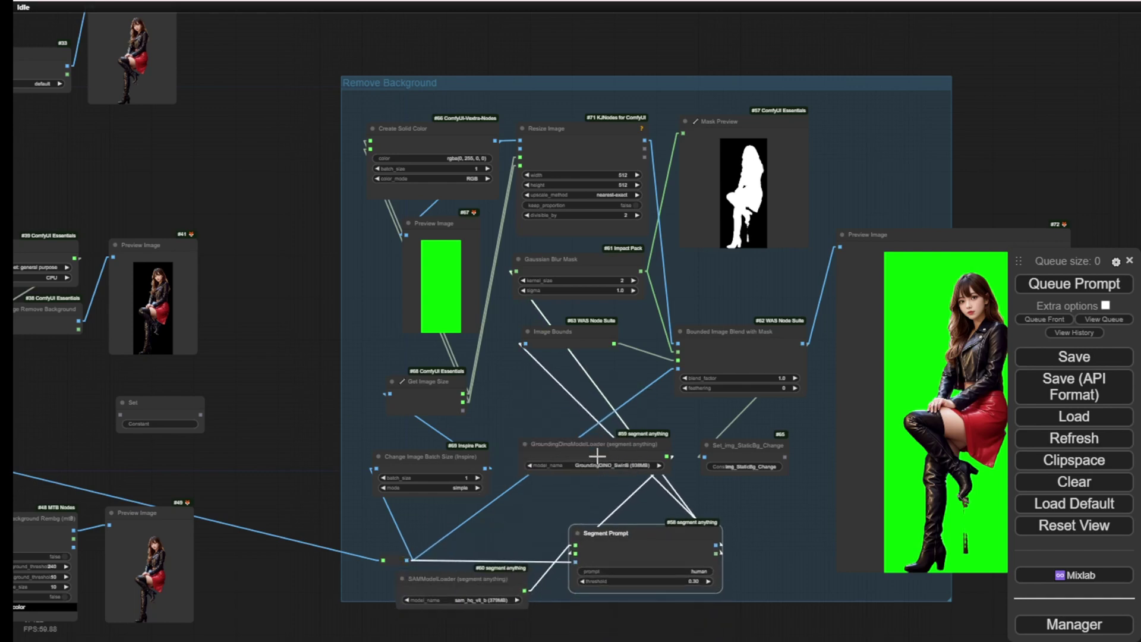
drag(597, 456, 612, 480)
drag(394, 334, 612, 318)
Position the Inspyrenet Rembg node and a Preview Image node inside the Remove Background group
drag(290, 138, 300, 178)
scroll(300, 178, up, 9)
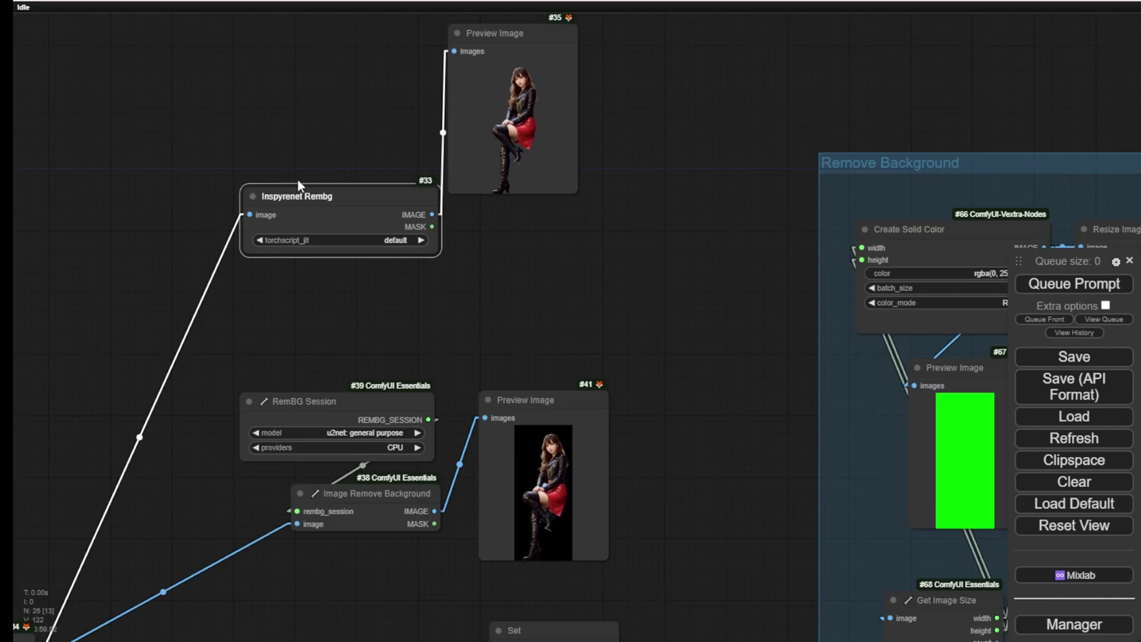
scroll(256, 236, up, 3)
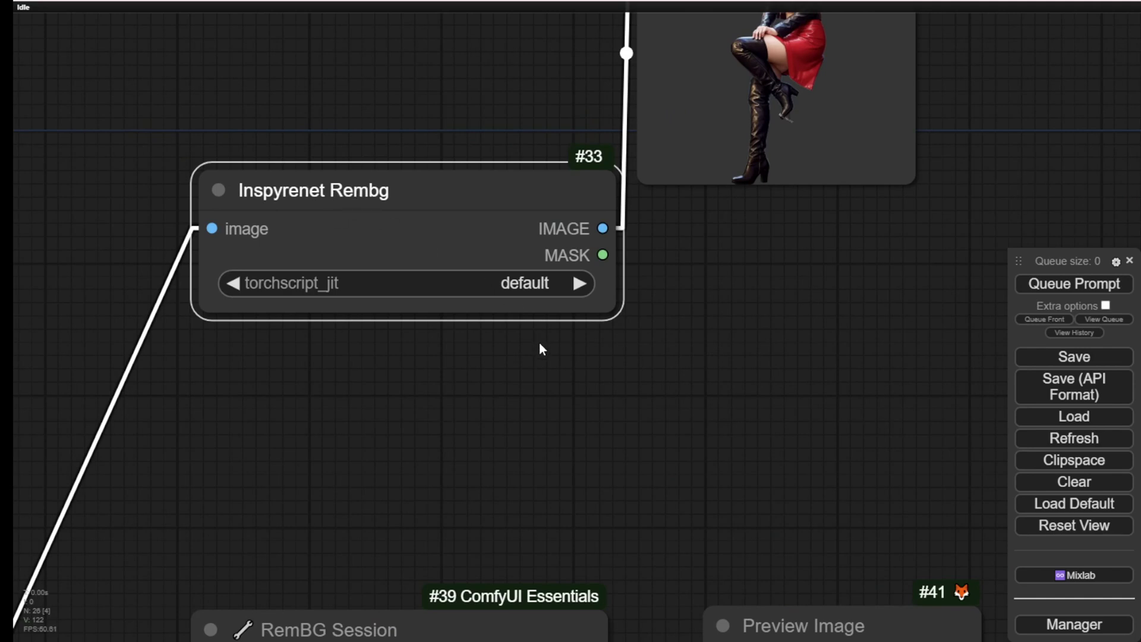
scroll(512, 380, down, 15)
drag(591, 428, 401, 253)
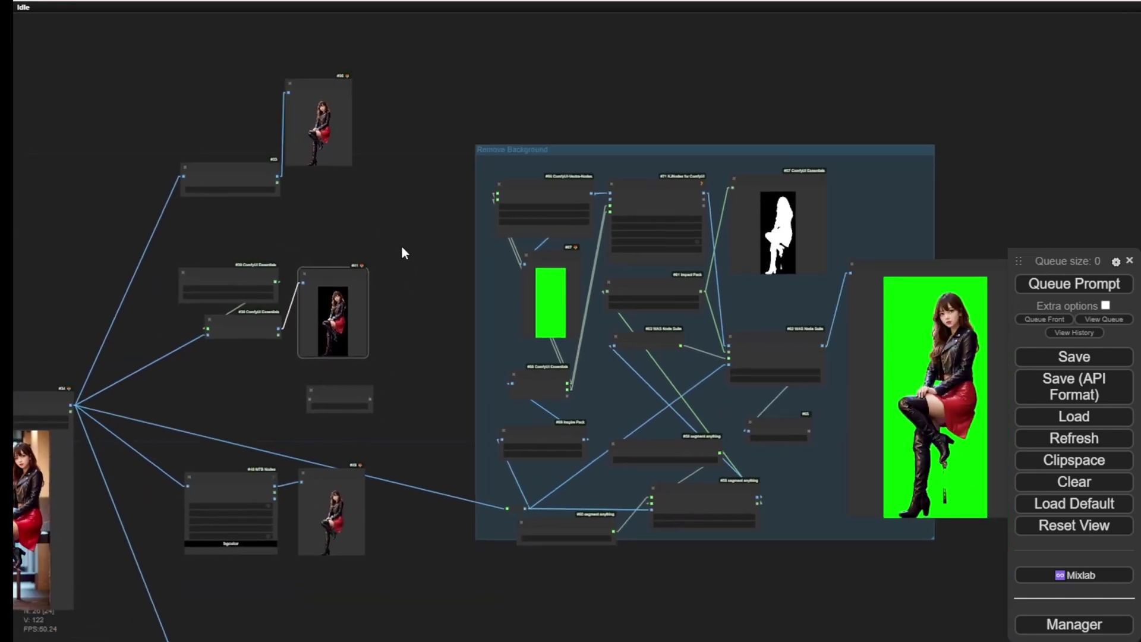
scroll(808, 484, up, 11)
drag(458, 330, 577, 461)
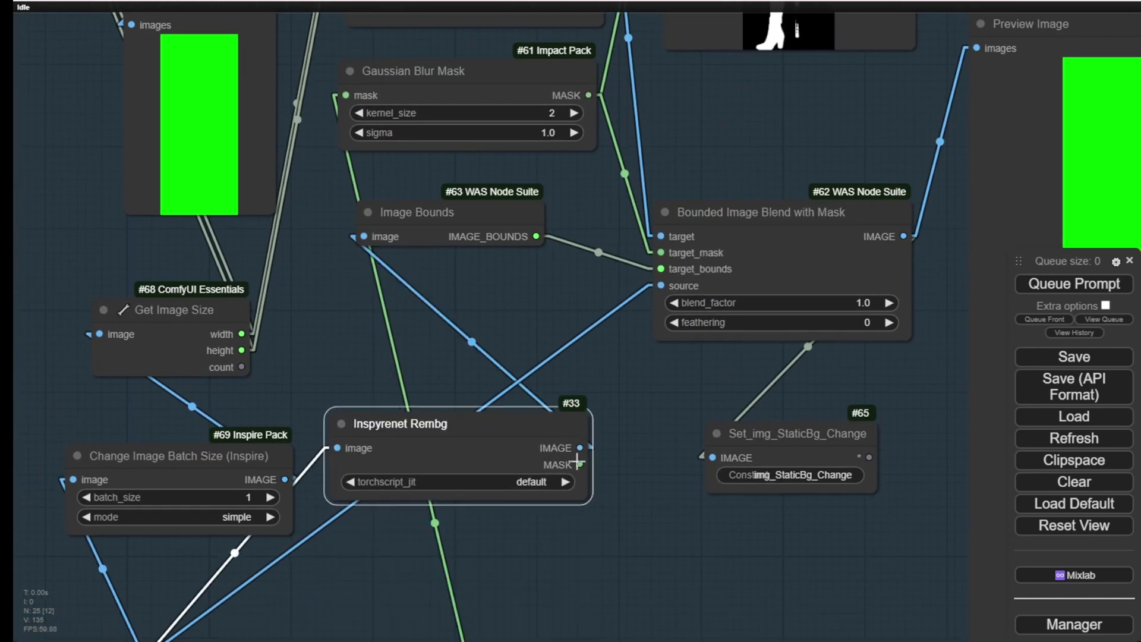
scroll(595, 428, down, 6)
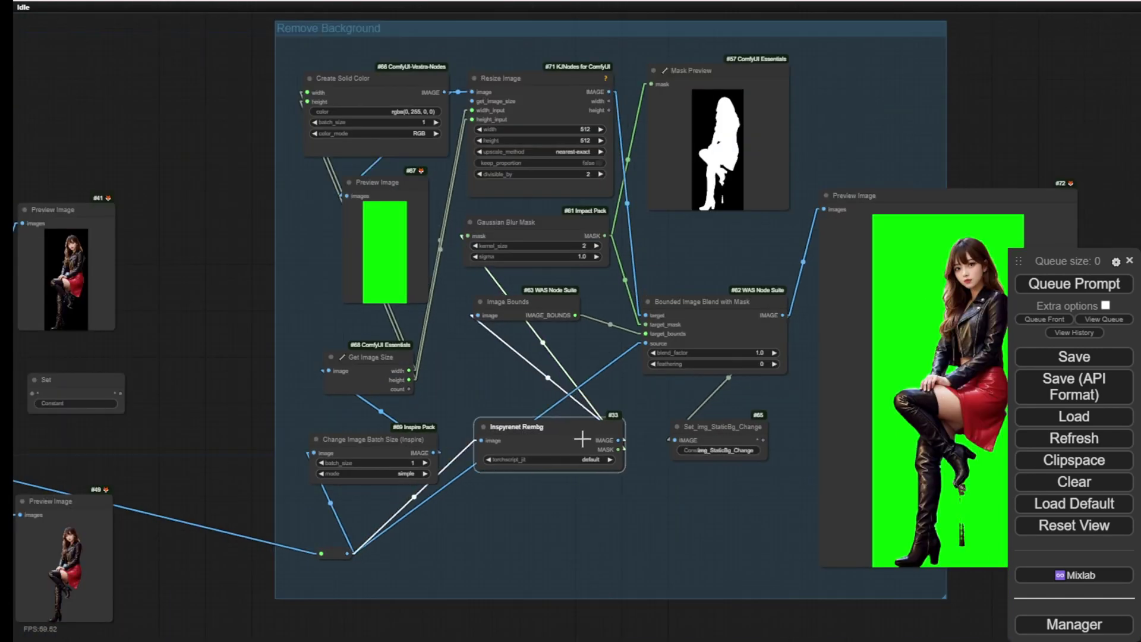
drag(582, 438, 591, 445)
drag(639, 618, 186, 462)
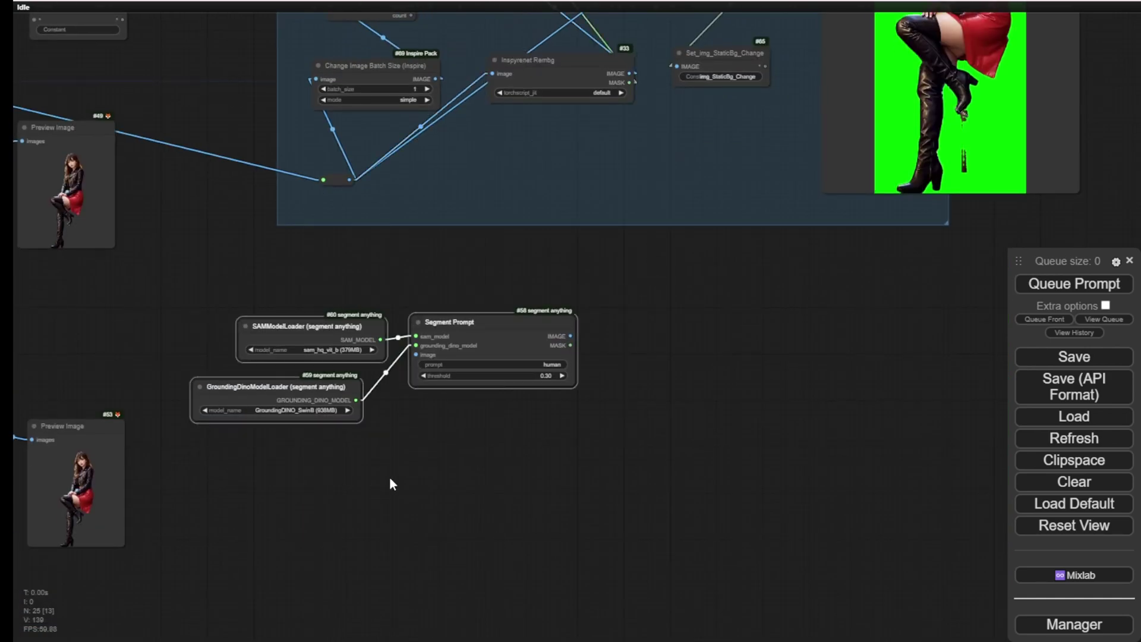
Delete the SAMModelLoader, GroundingDinoModelLoader and Segment Prompt nodes
key(Delete)
drag(738, 438, 749, 431)
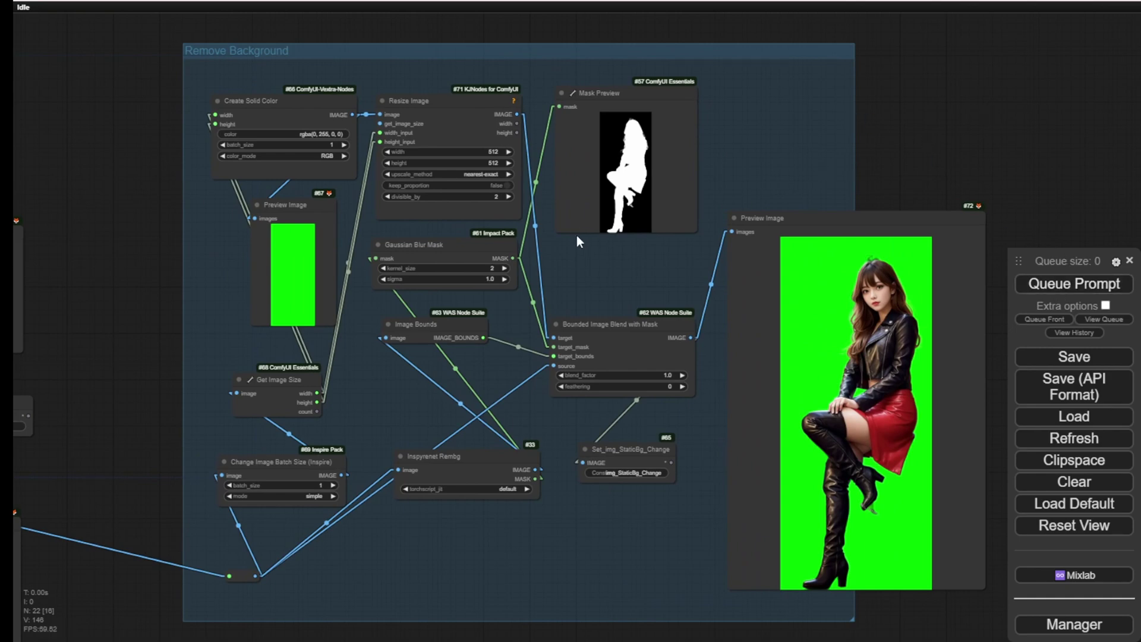
scroll(565, 249, up, 4)
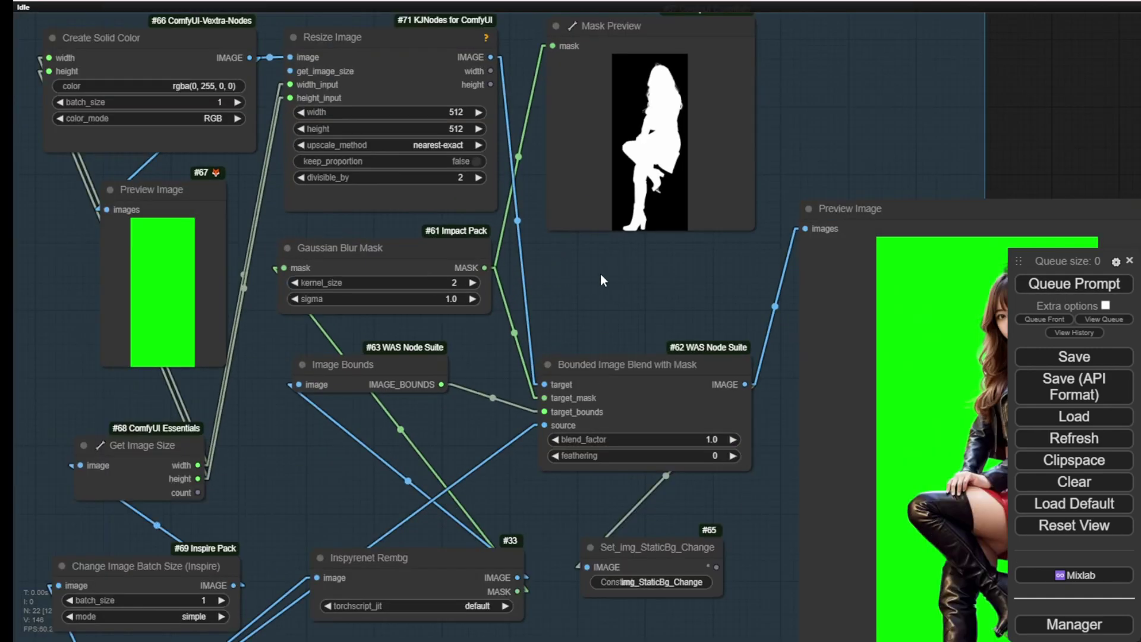
drag(1031, 178, 675, 56)
scroll(721, 186, up, 8)
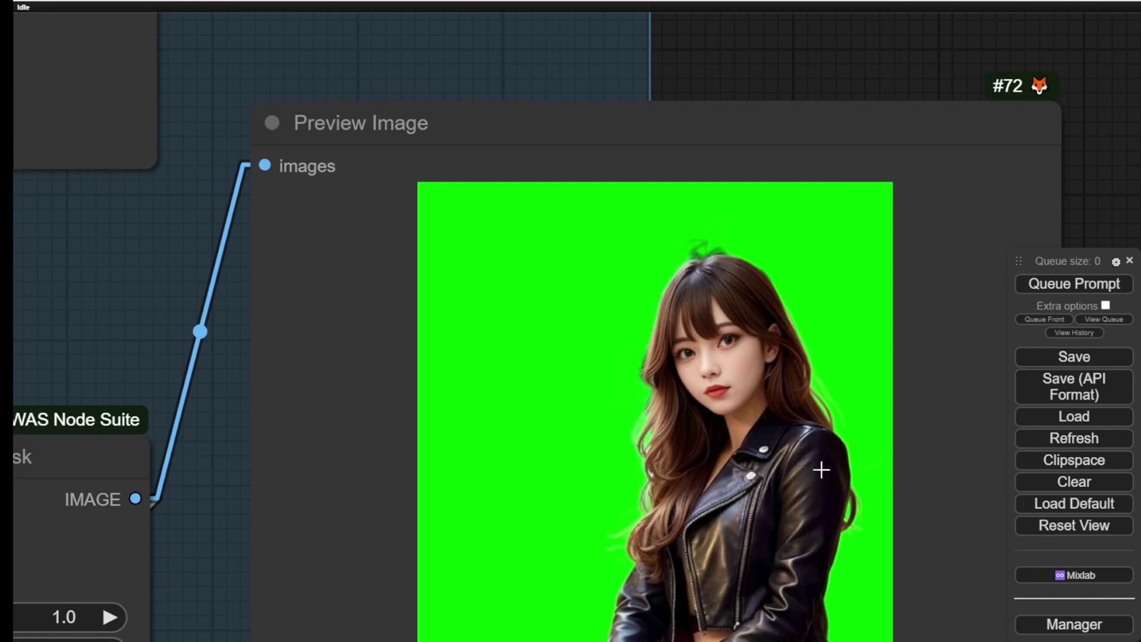
scroll(821, 470, down, 8)
scroll(591, 268, up, 5)
Set Gaussian Blur Mask kernel_size to 1 and zoom out over the whole workflow
click(351, 208)
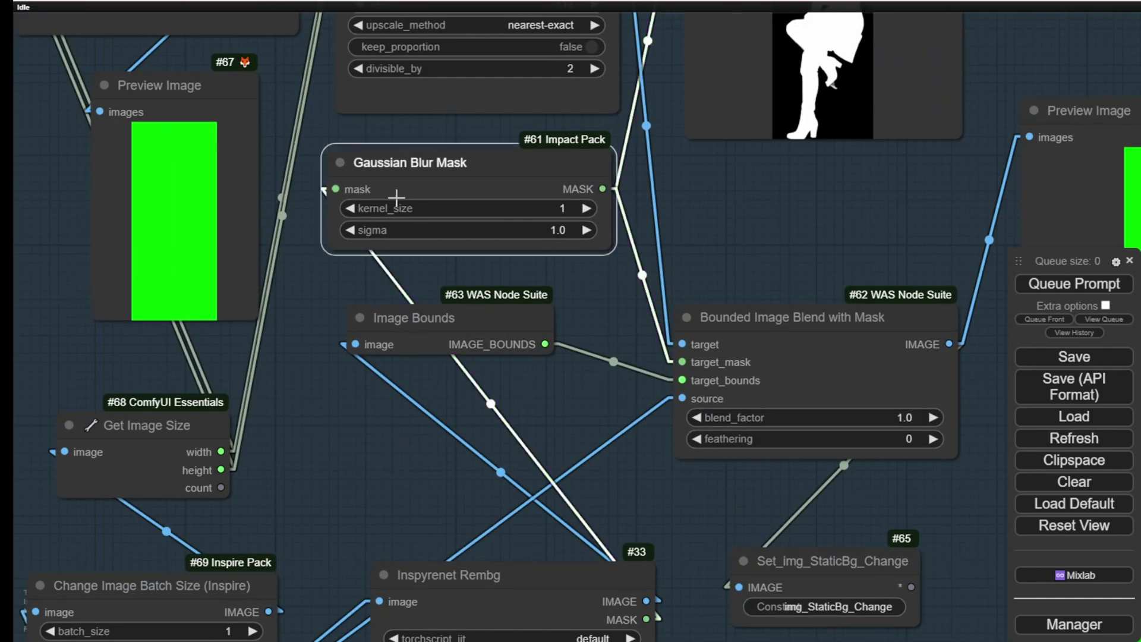
scroll(860, 263, down, 5)
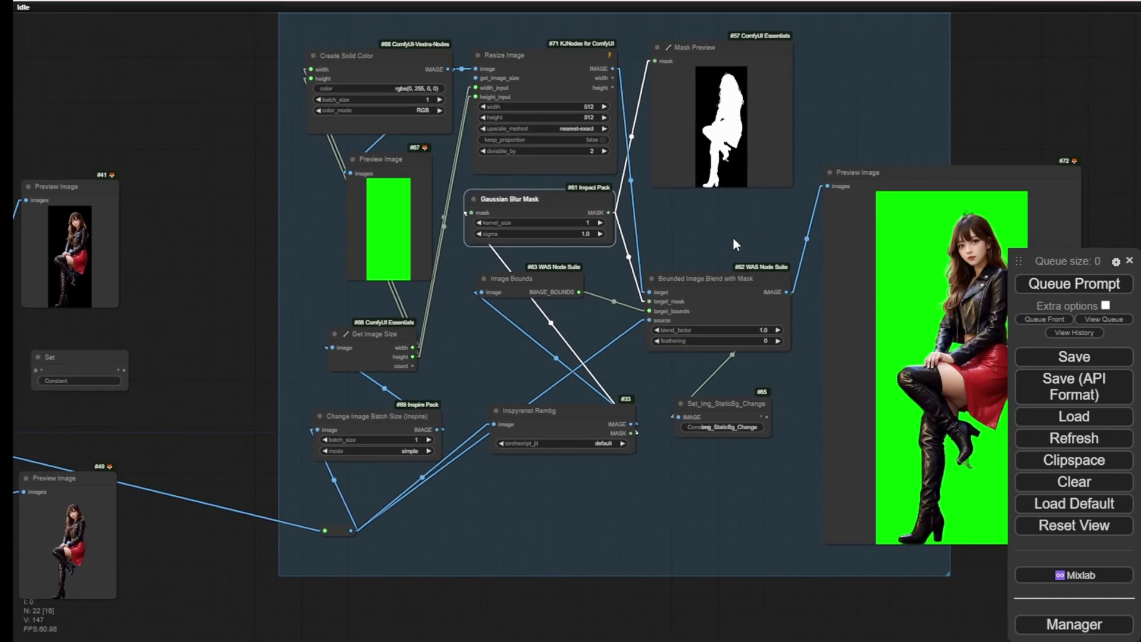
scroll(1029, 210, up, 6)
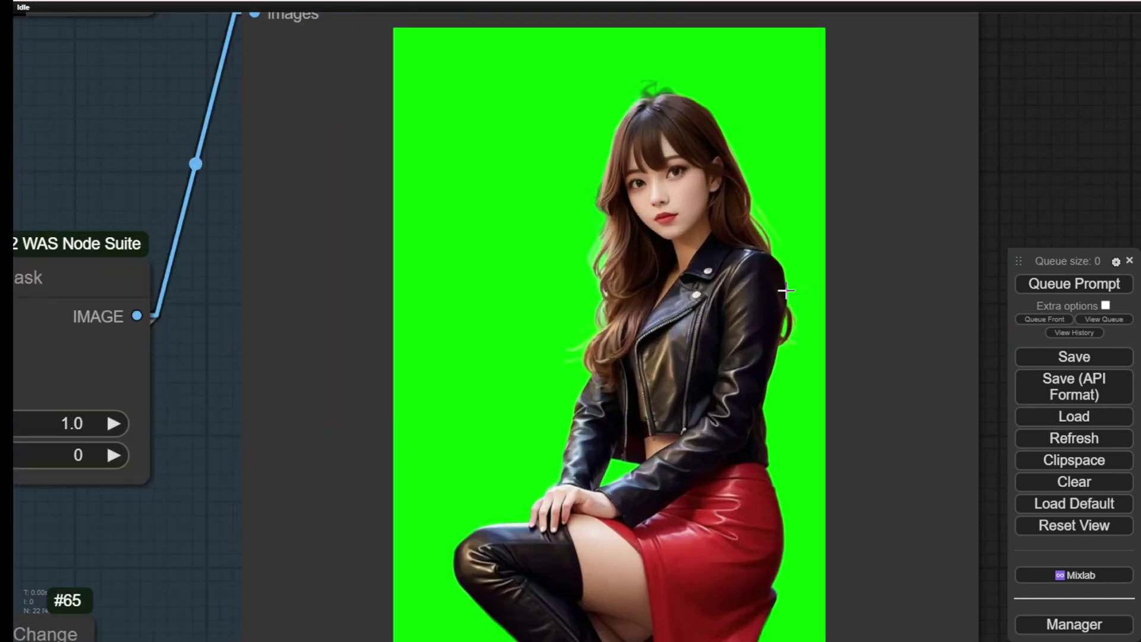
scroll(778, 333, down, 3)
scroll(772, 356, up, 7)
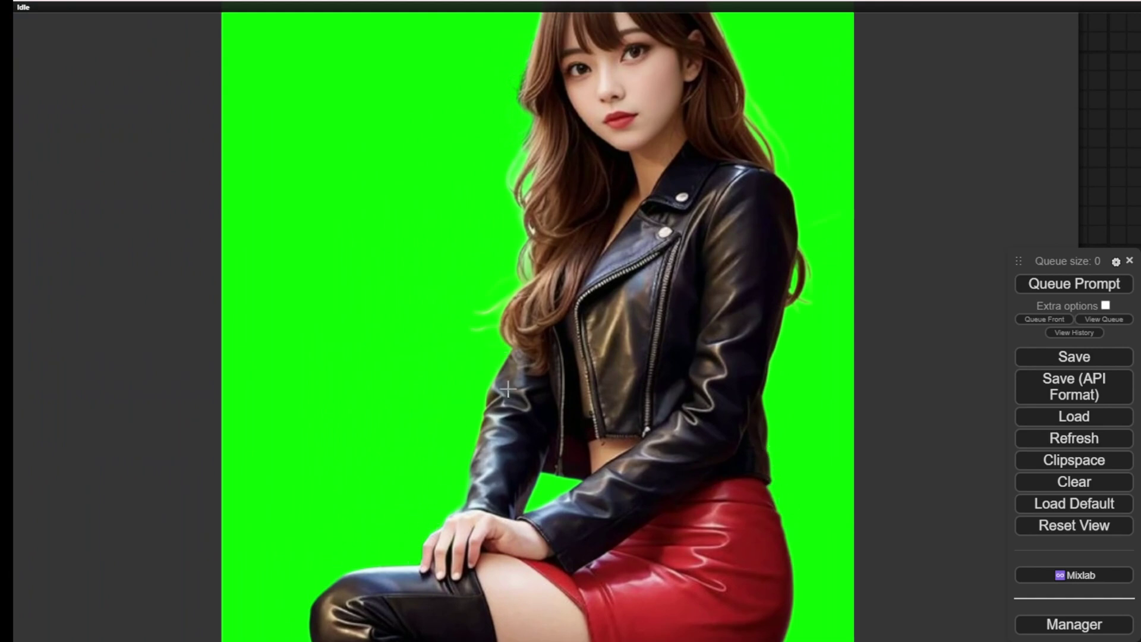
scroll(680, 389, down, 4)
scroll(651, 136, down, 4)
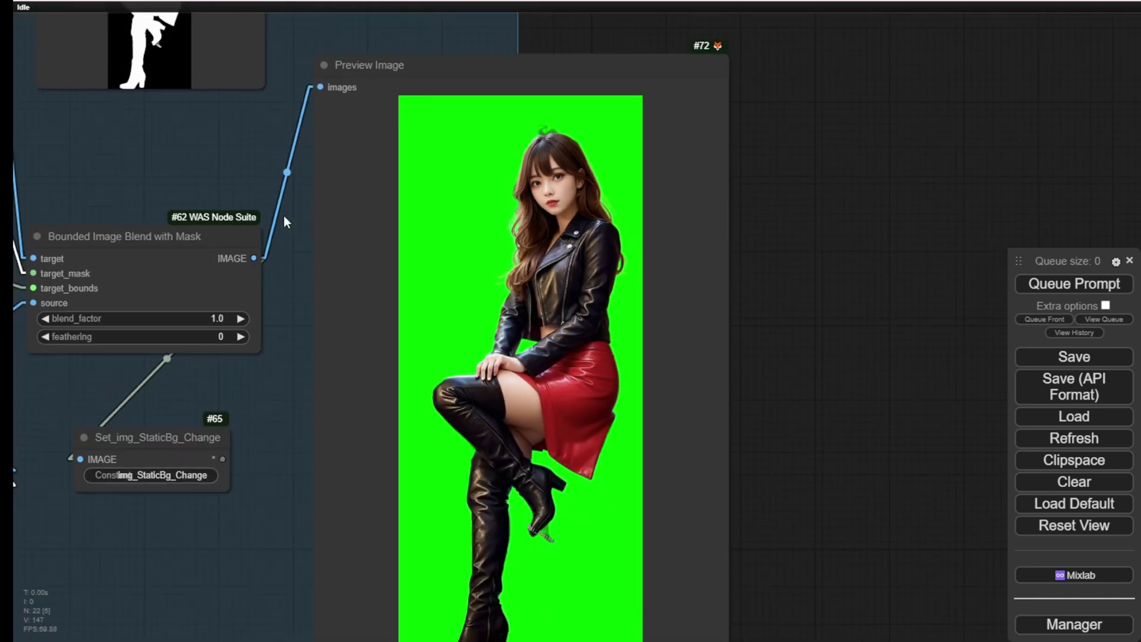
scroll(771, 534, down, 5)
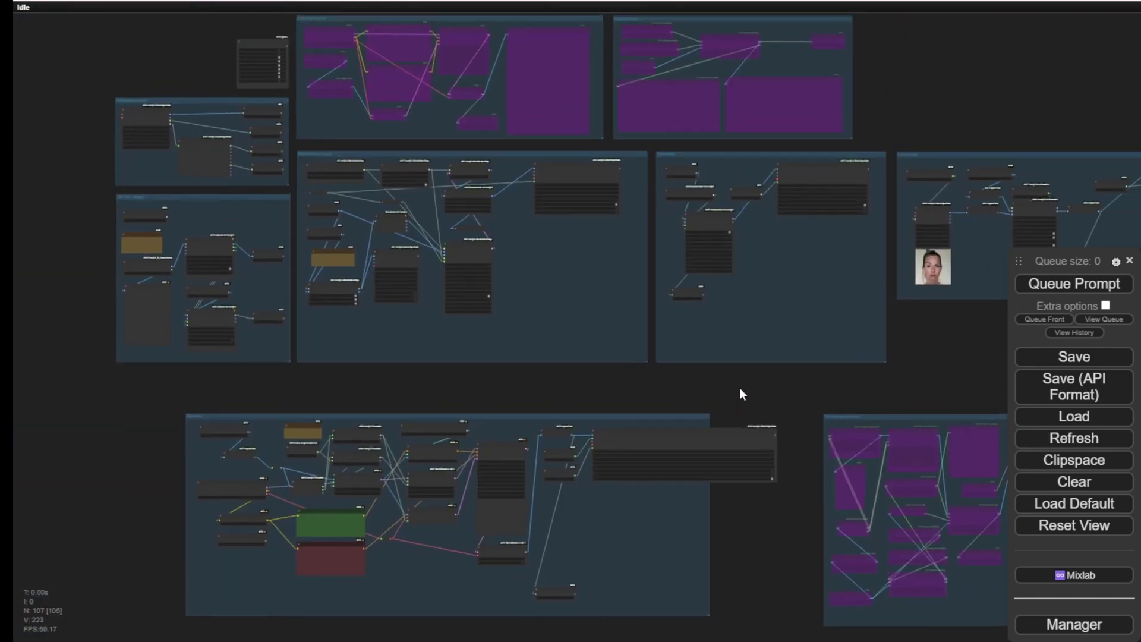
Pan and zoom to centre the bypassed Remove Background group
drag(739, 393, 400, 341)
scroll(523, 352, up, 5)
drag(575, 341, 554, 155)
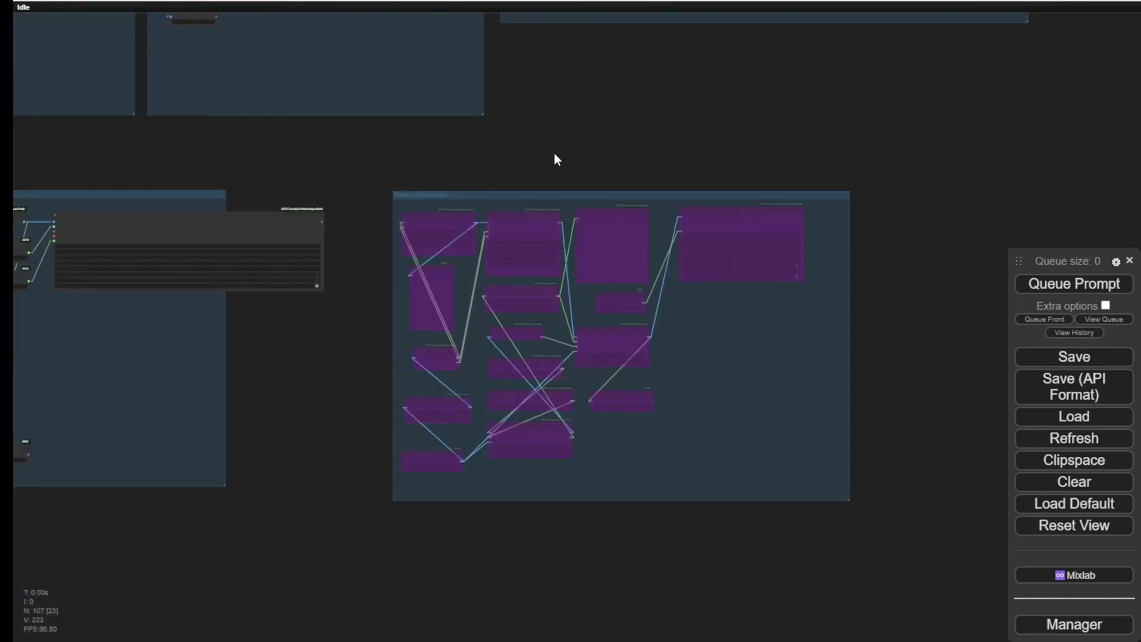
scroll(444, 238, up, 5)
drag(463, 184, 397, 70)
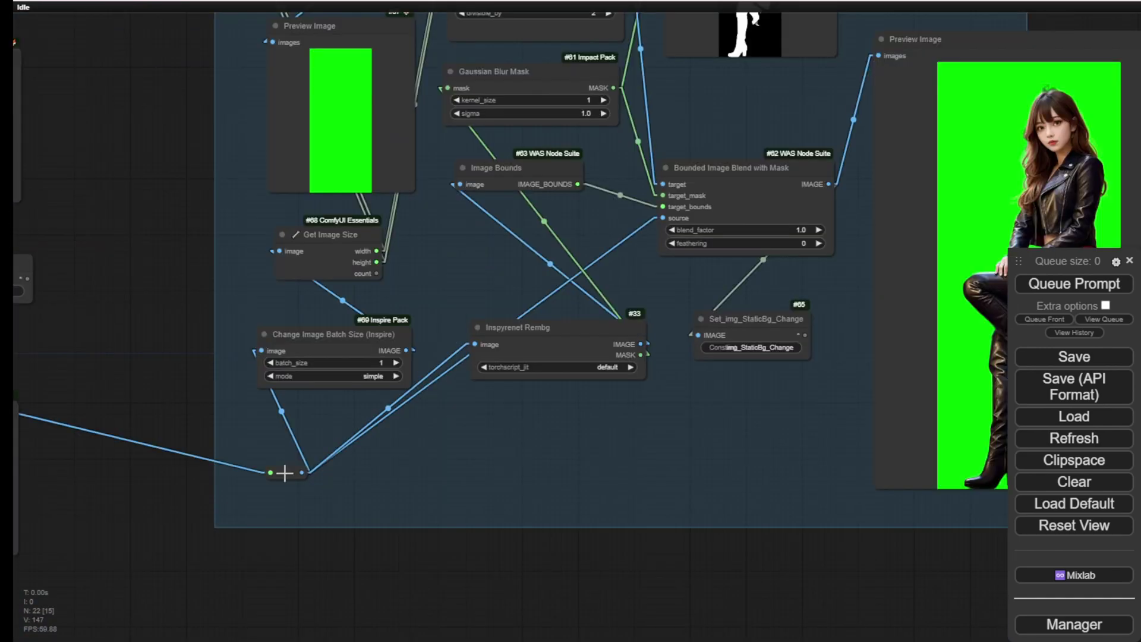
Lower the reroute point and Image Bounds node, and nudge Inspyrenet Rembg slightly left
drag(286, 471, 286, 481)
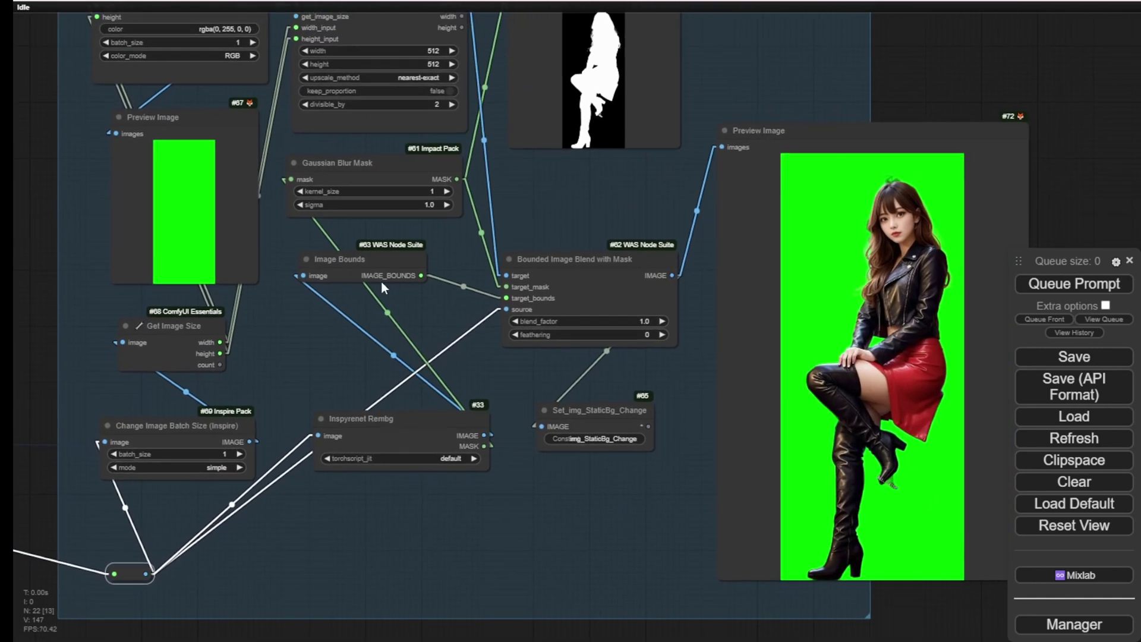
drag(378, 268, 380, 303)
scroll(380, 496, up, 4)
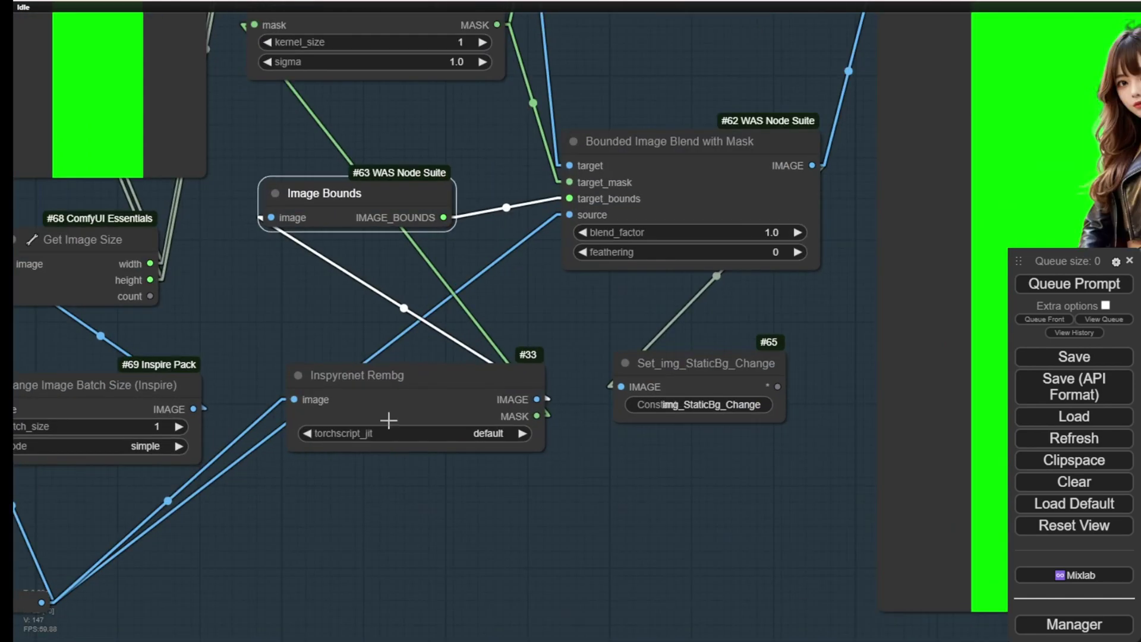
click(402, 421)
drag(416, 375, 412, 373)
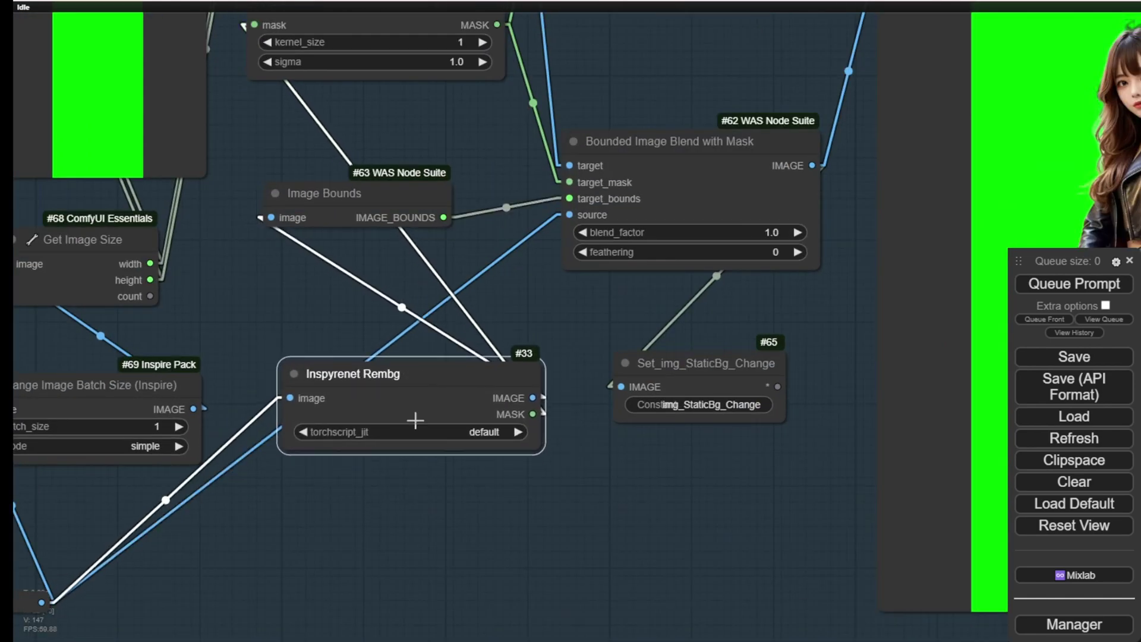
scroll(457, 495, down, 4)
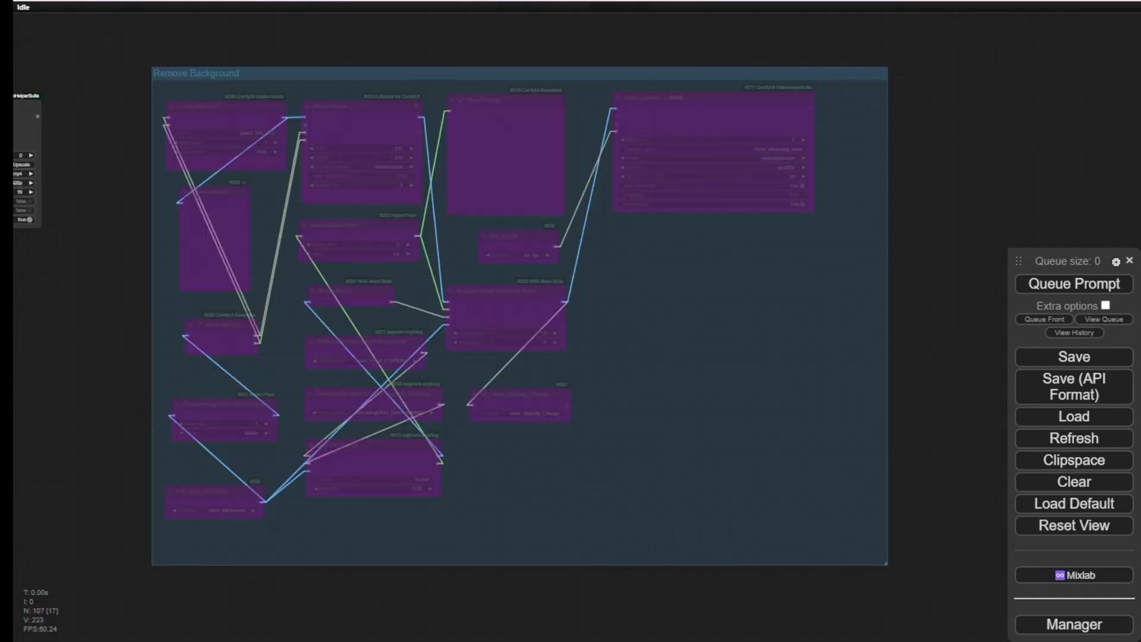
scroll(425, 561, up, 10)
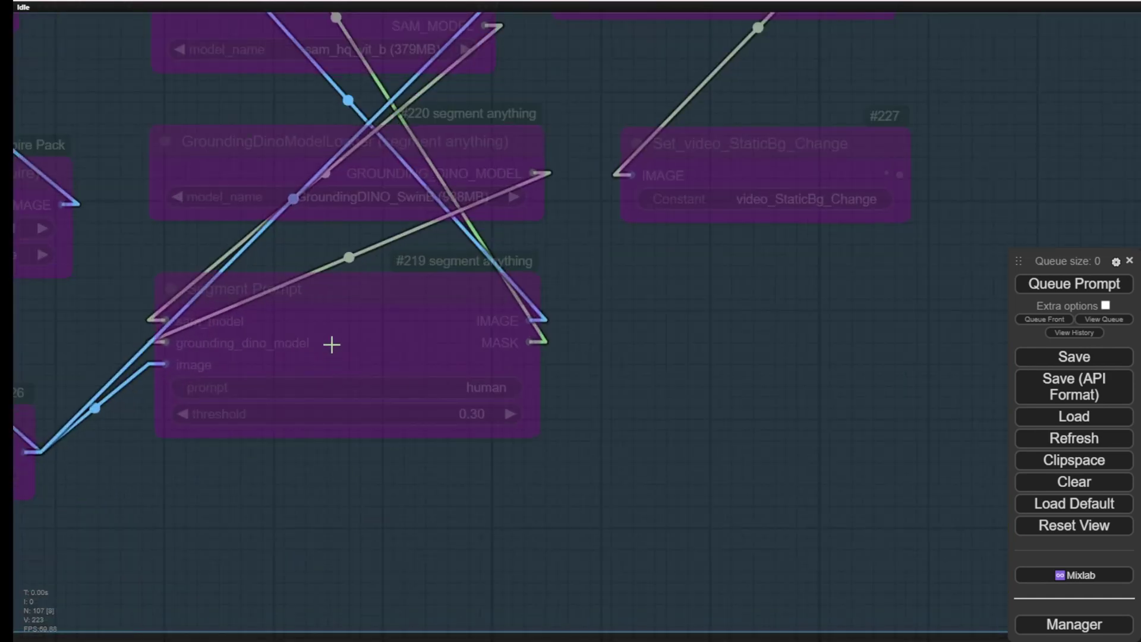
Move Segment Prompt #219 down-right and shift the Get_video_tileUpscale node slightly
drag(385, 300, 410, 392)
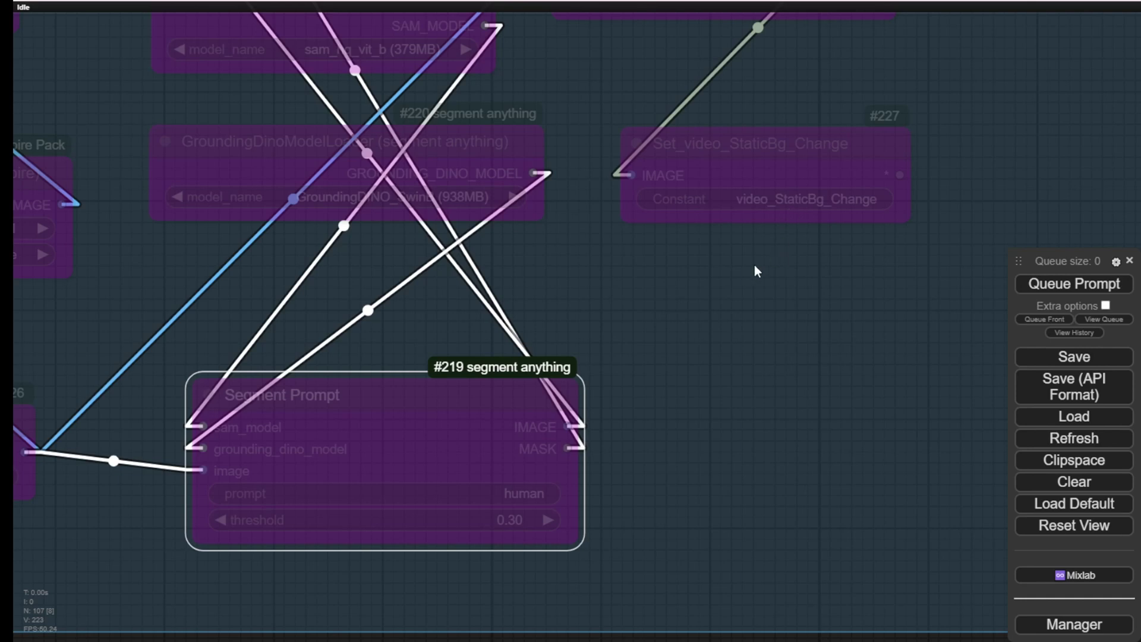
scroll(754, 266, down, 4)
drag(214, 377, 234, 396)
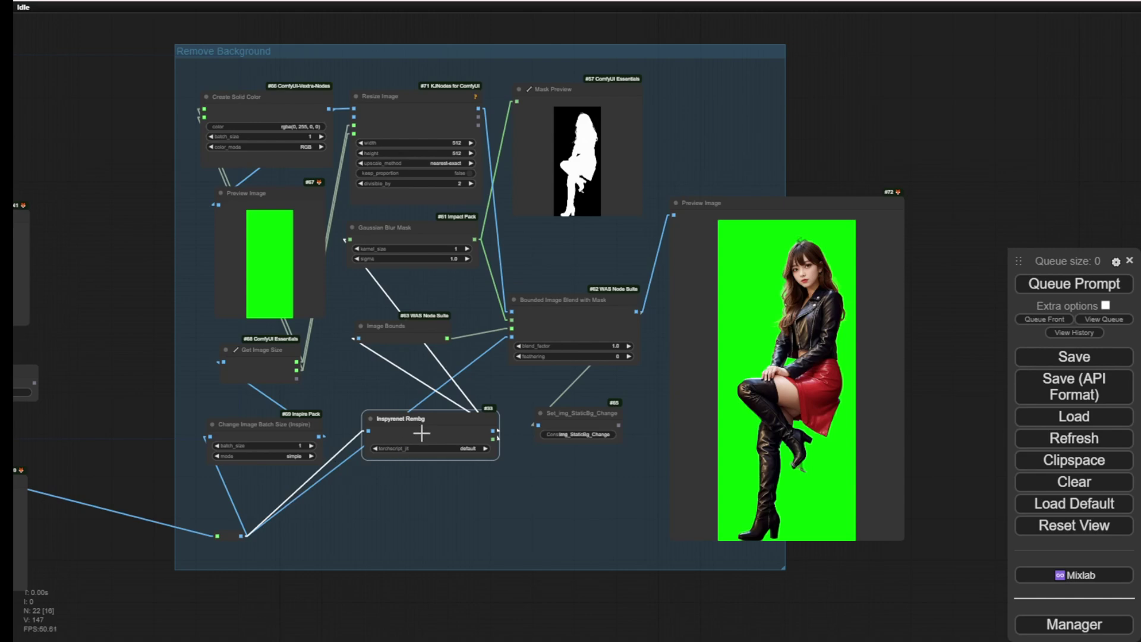
Lower Inspyrenet Rembg, move Mask Preview up-right, and drop Preview Image #72 slightly
drag(422, 429, 425, 479)
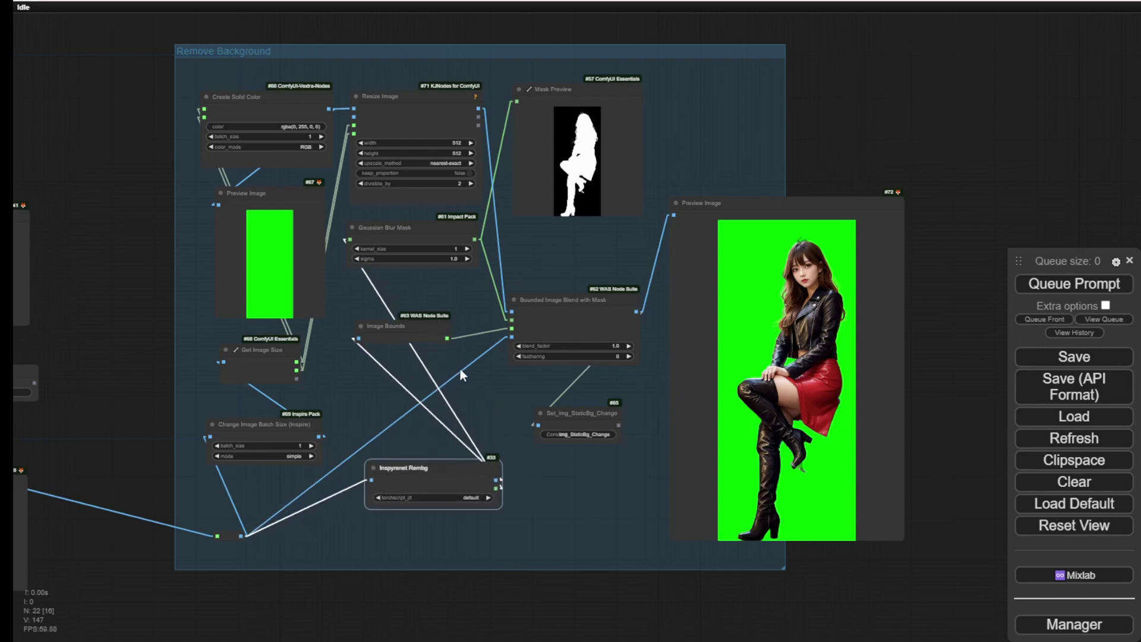
scroll(461, 373, up, 2)
scroll(561, 403, down, 1)
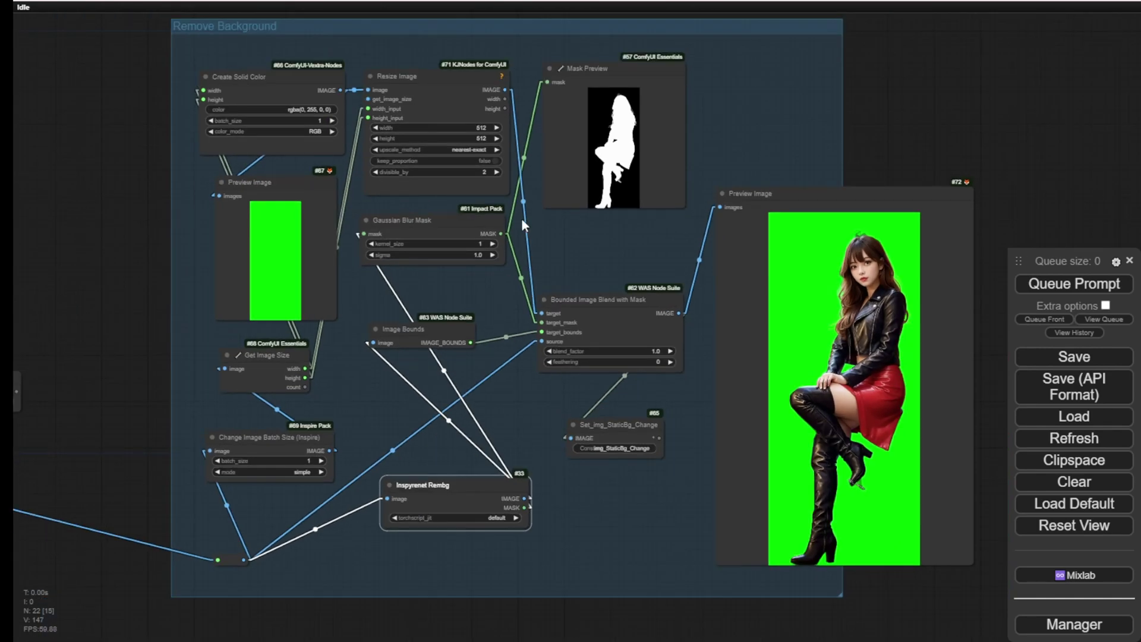
drag(613, 68, 641, 57)
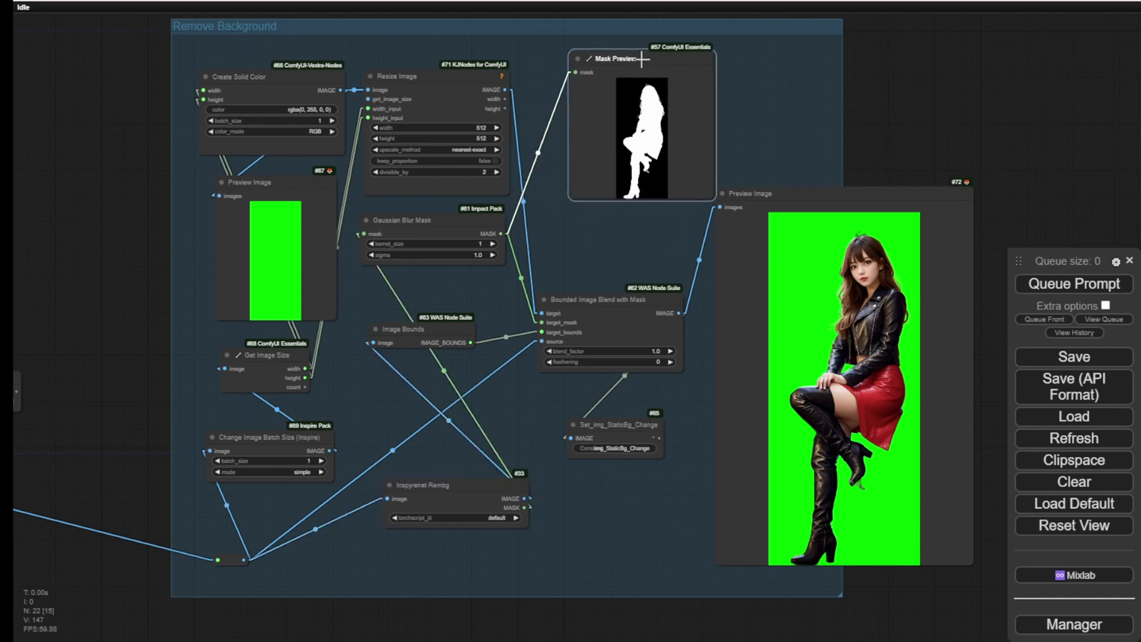
drag(756, 193, 758, 216)
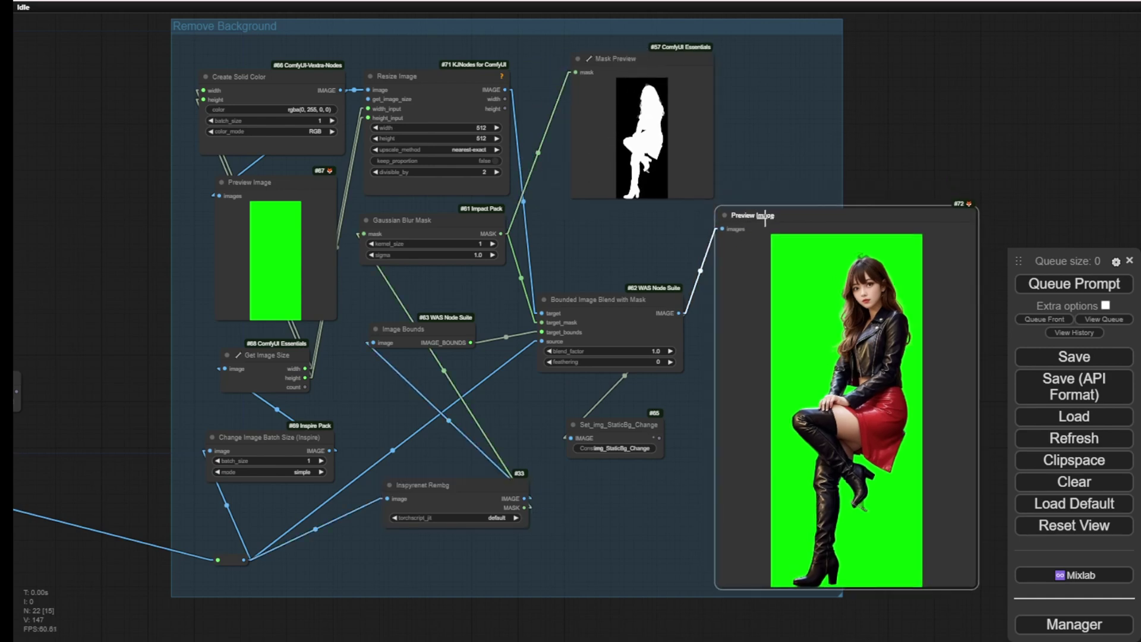